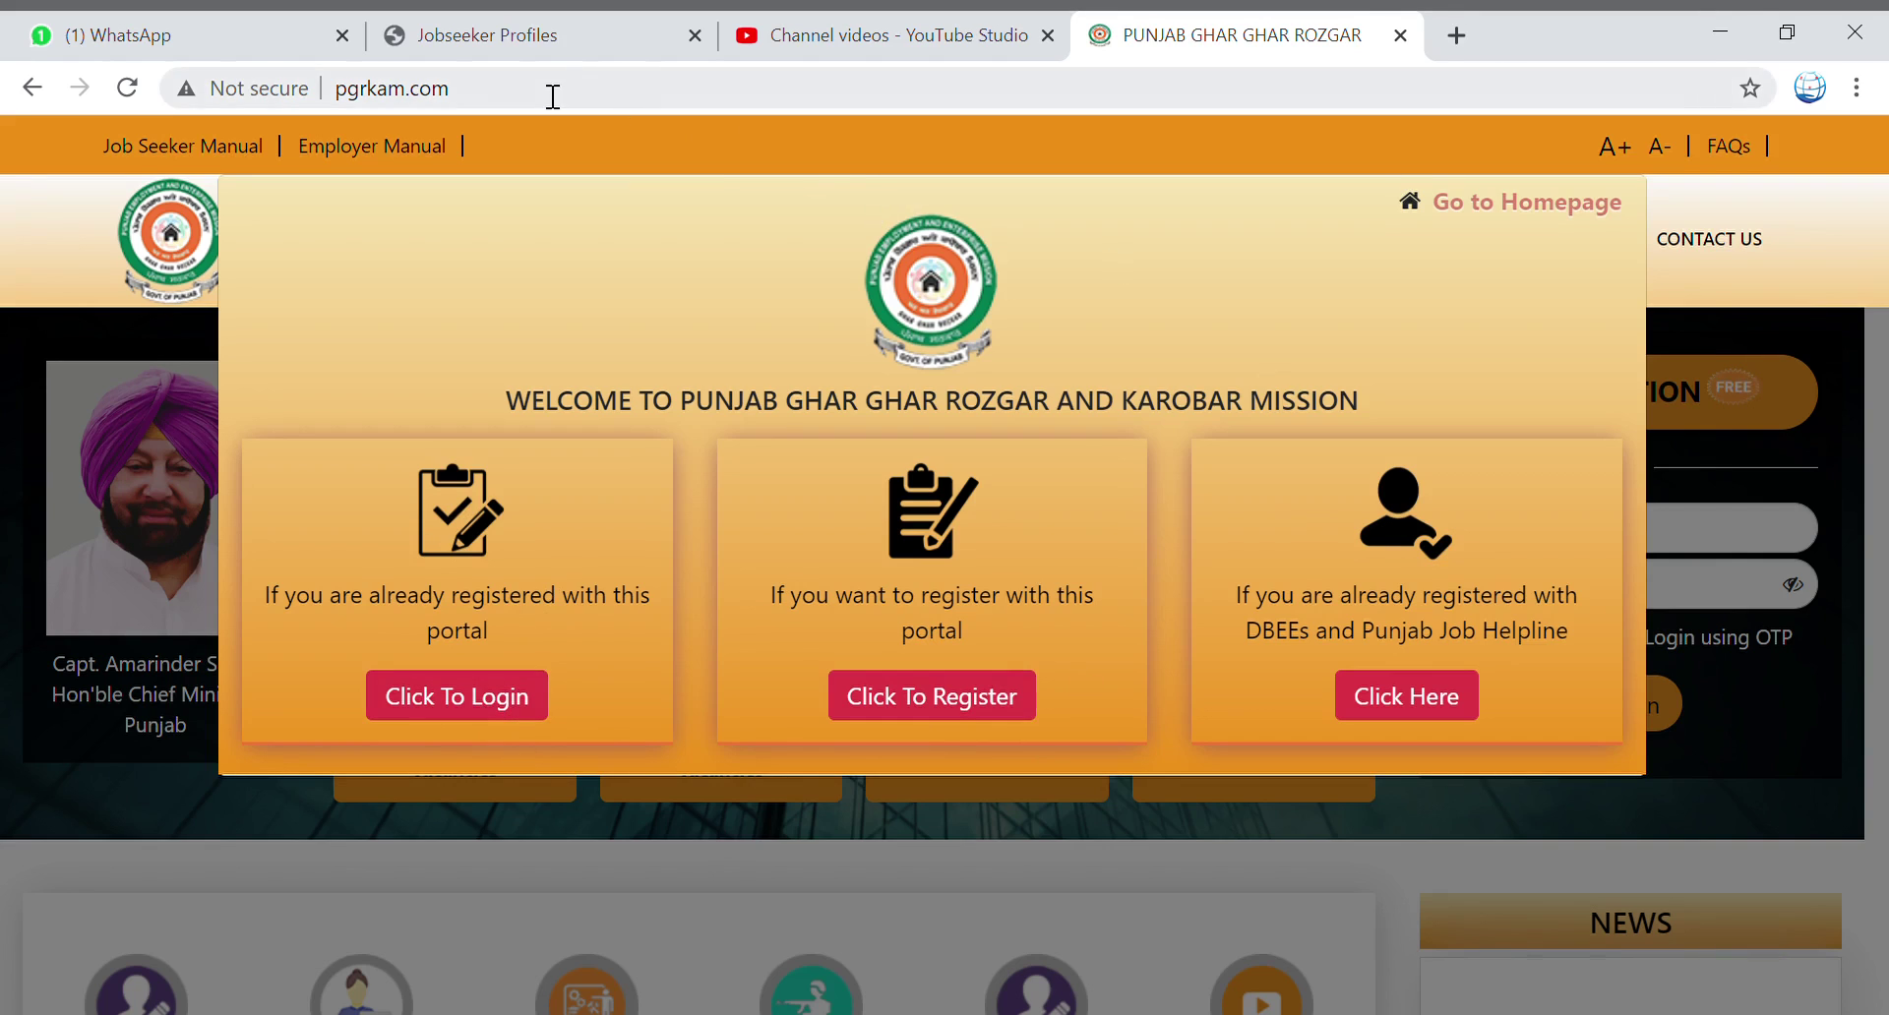
# - Reload pgrkam.com and open the new-user registration page from the welcome popup
pyautogui.click(553, 96)
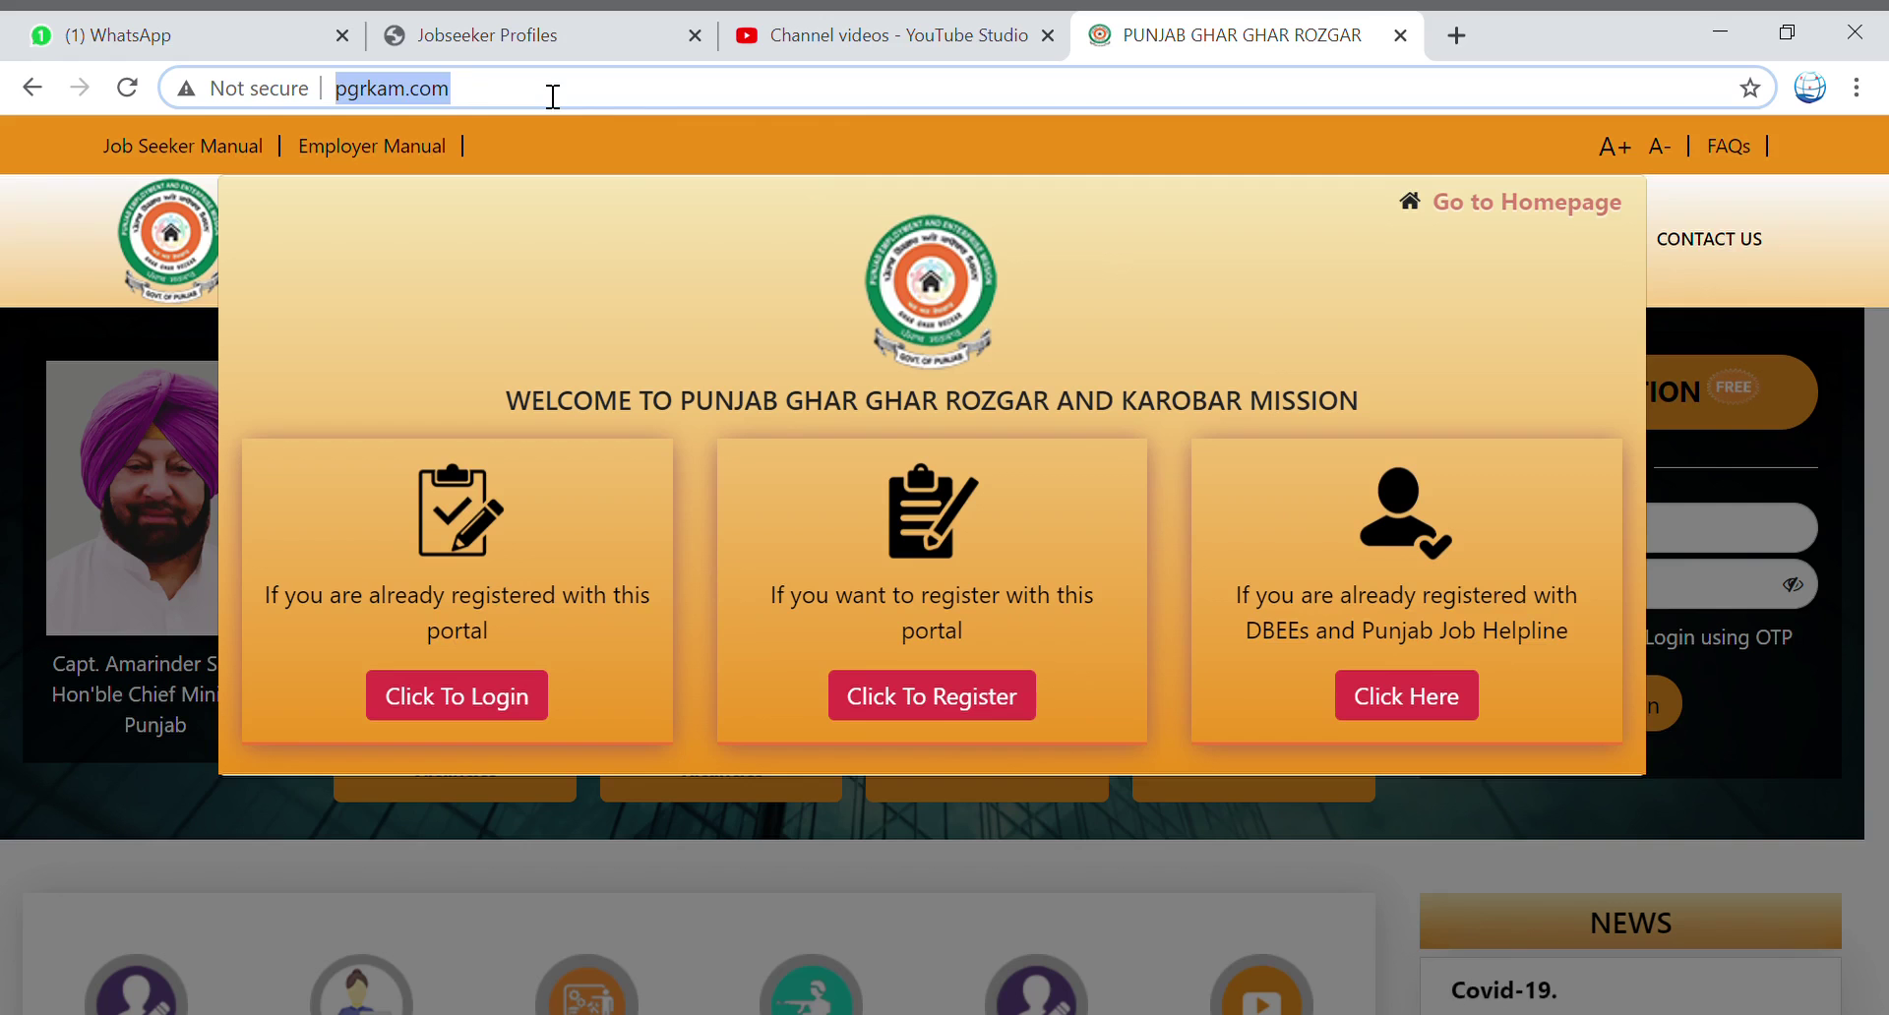
pyautogui.press('Return')
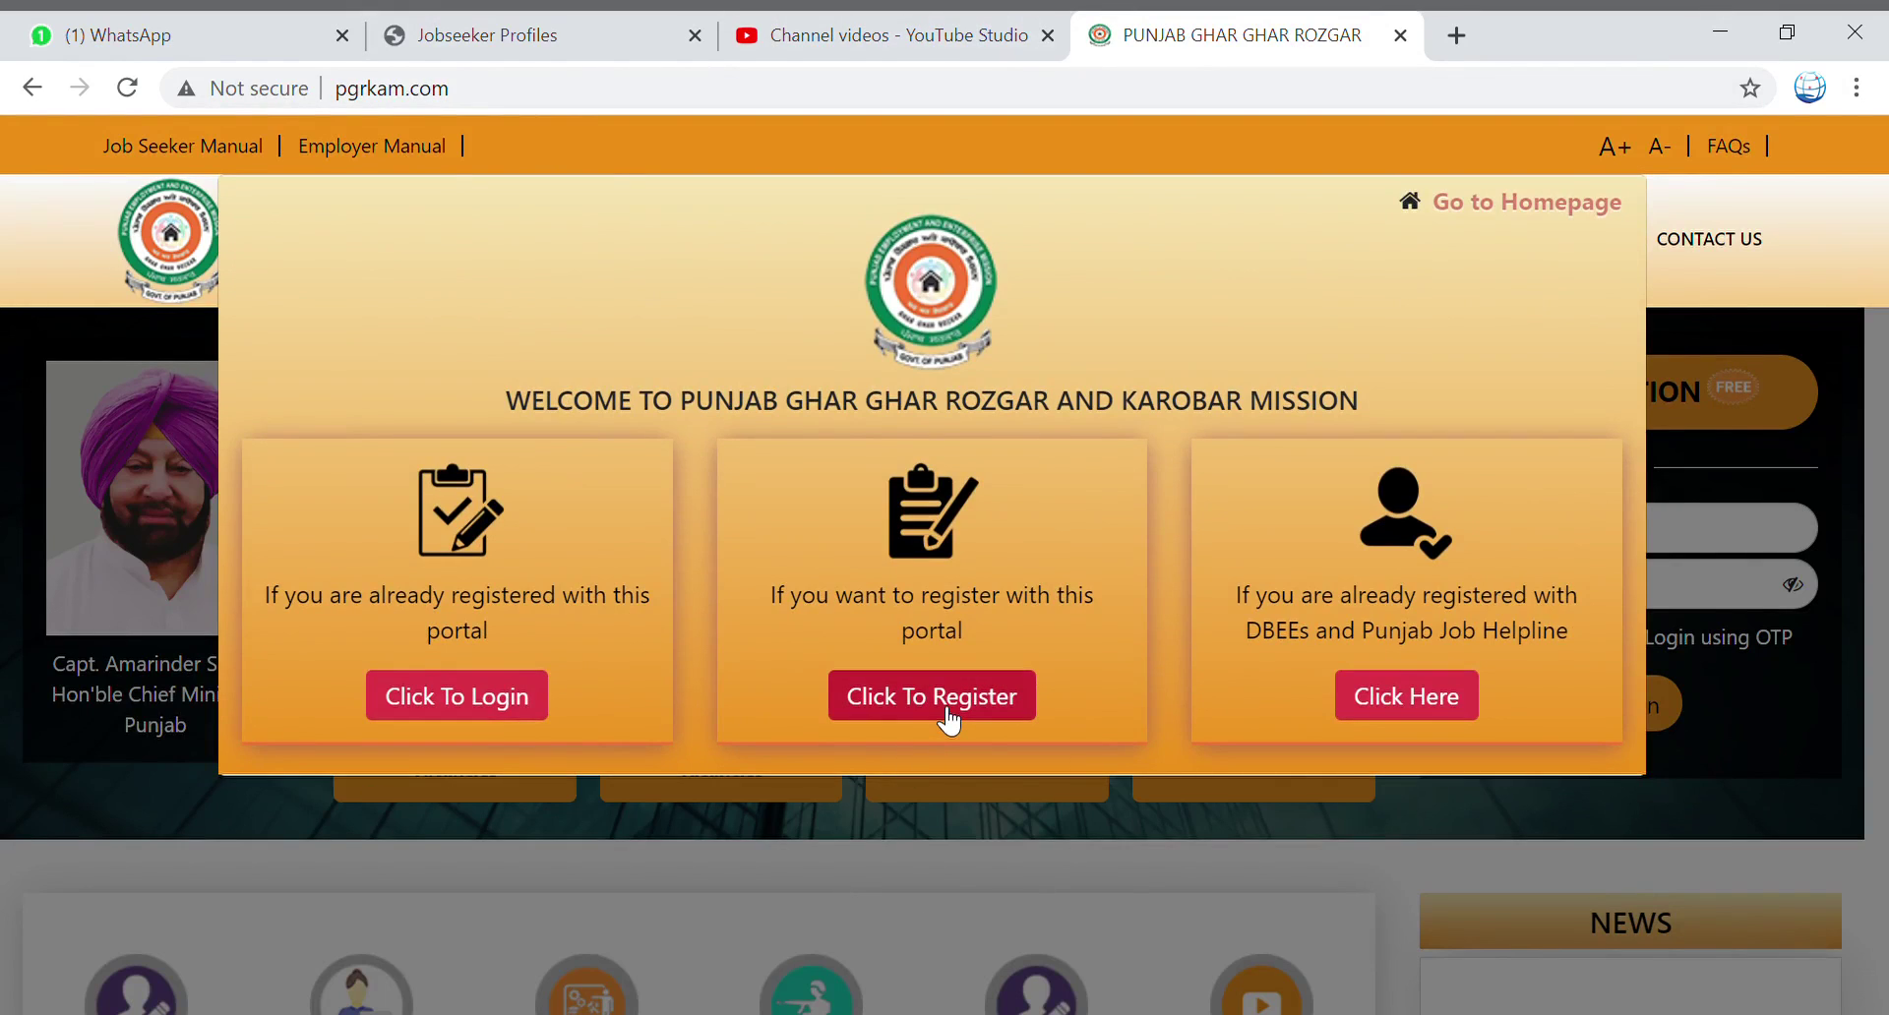
pyautogui.click(947, 721)
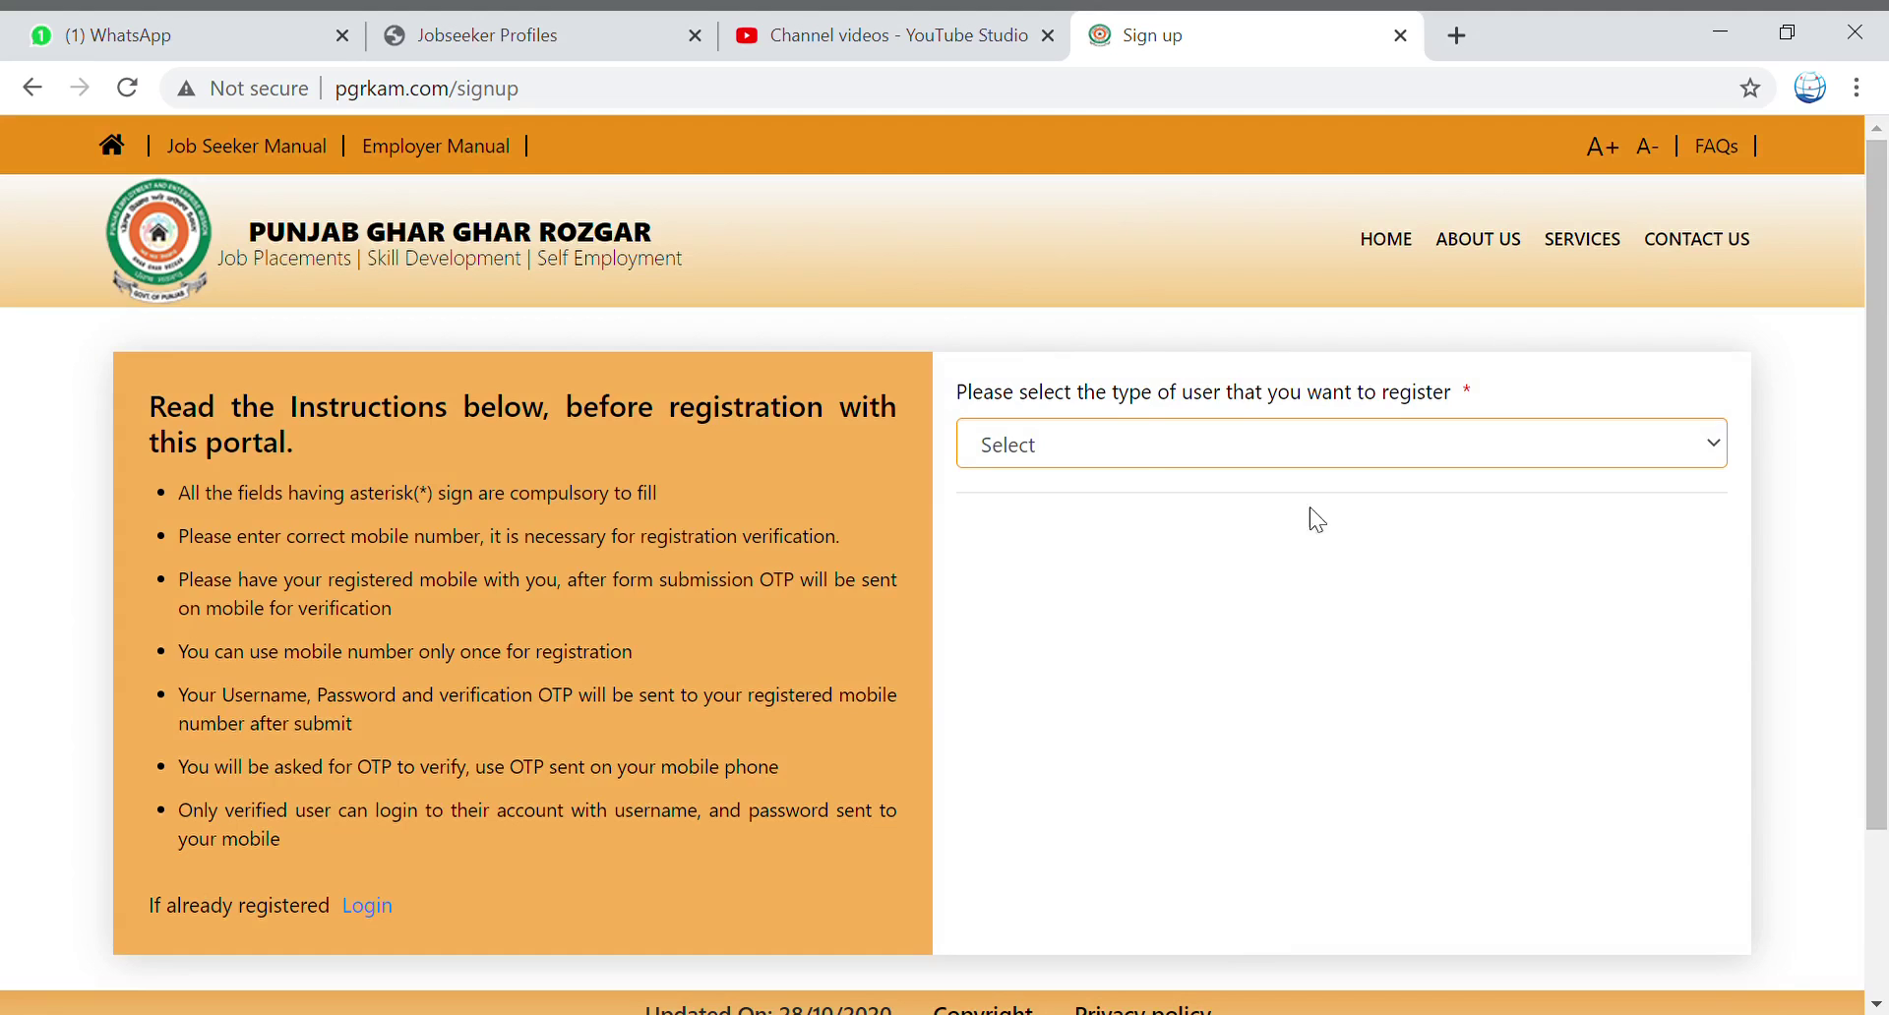
# - Choose Indian Employer as the user type after briefly trying Jobseeker
pyautogui.click(1716, 451)
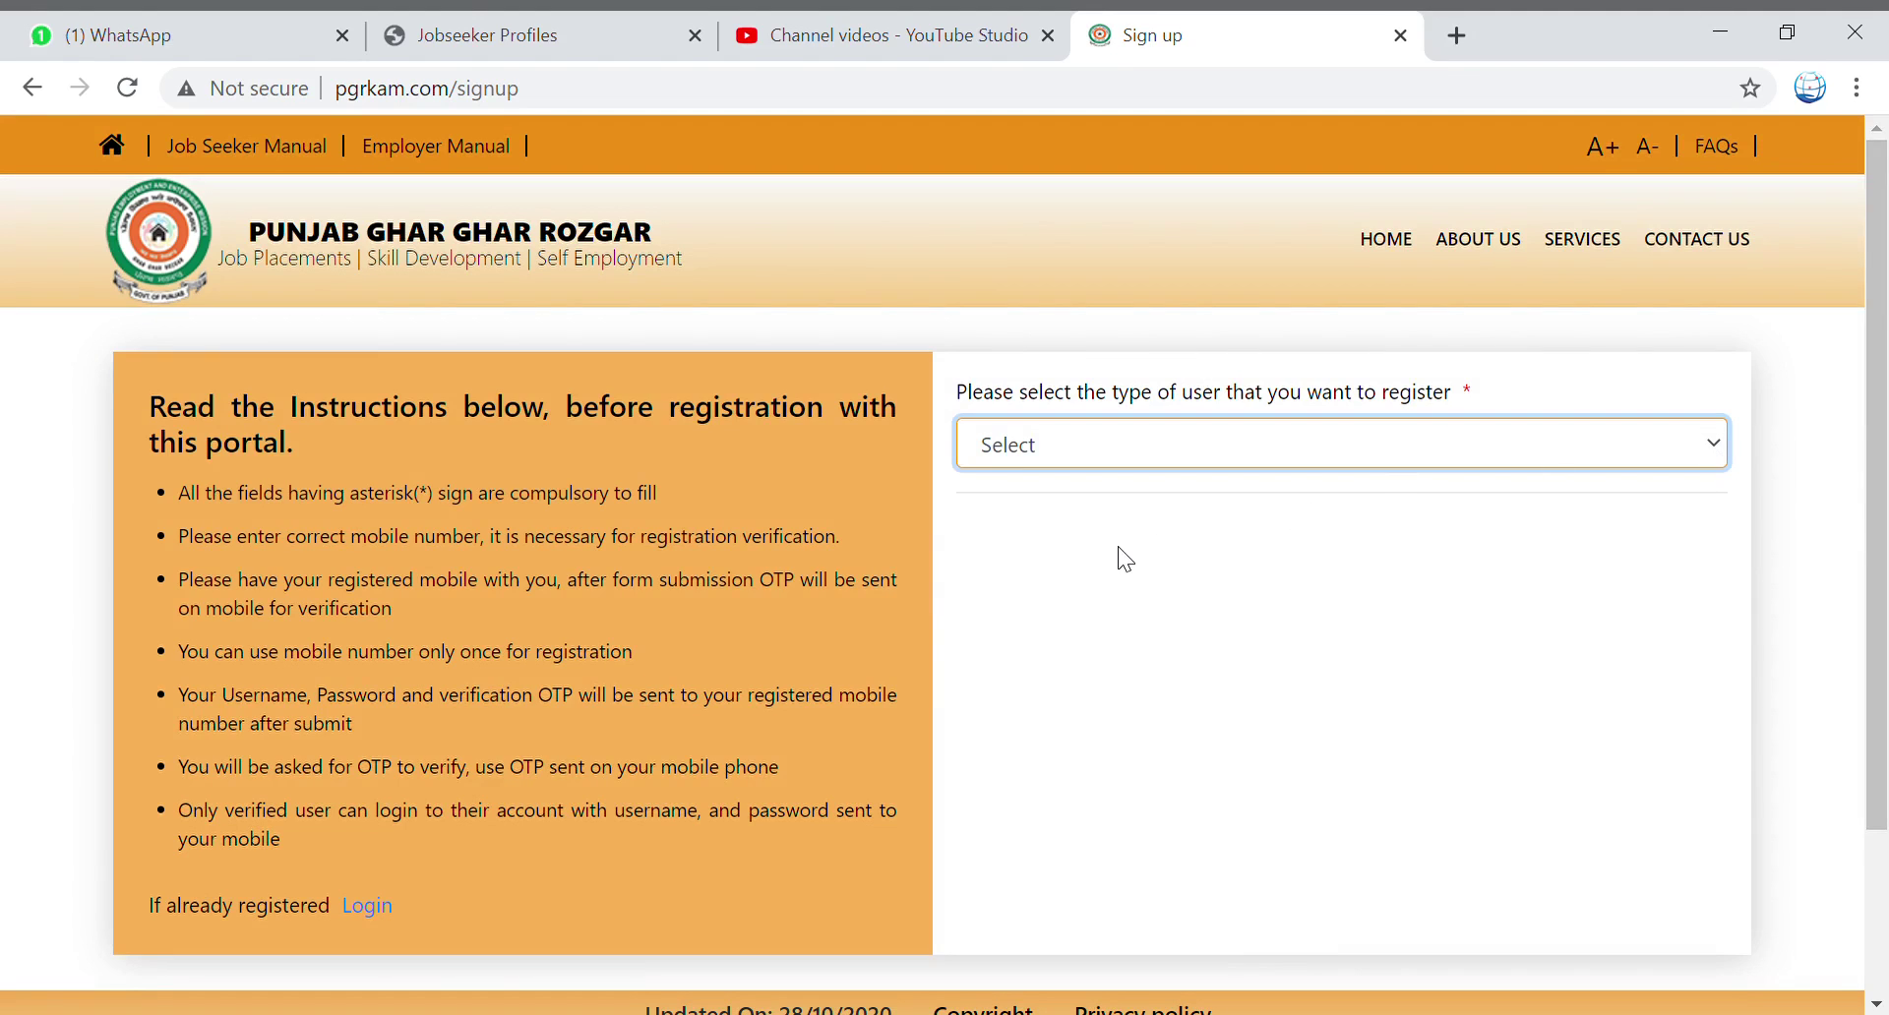
pyautogui.press('Down')
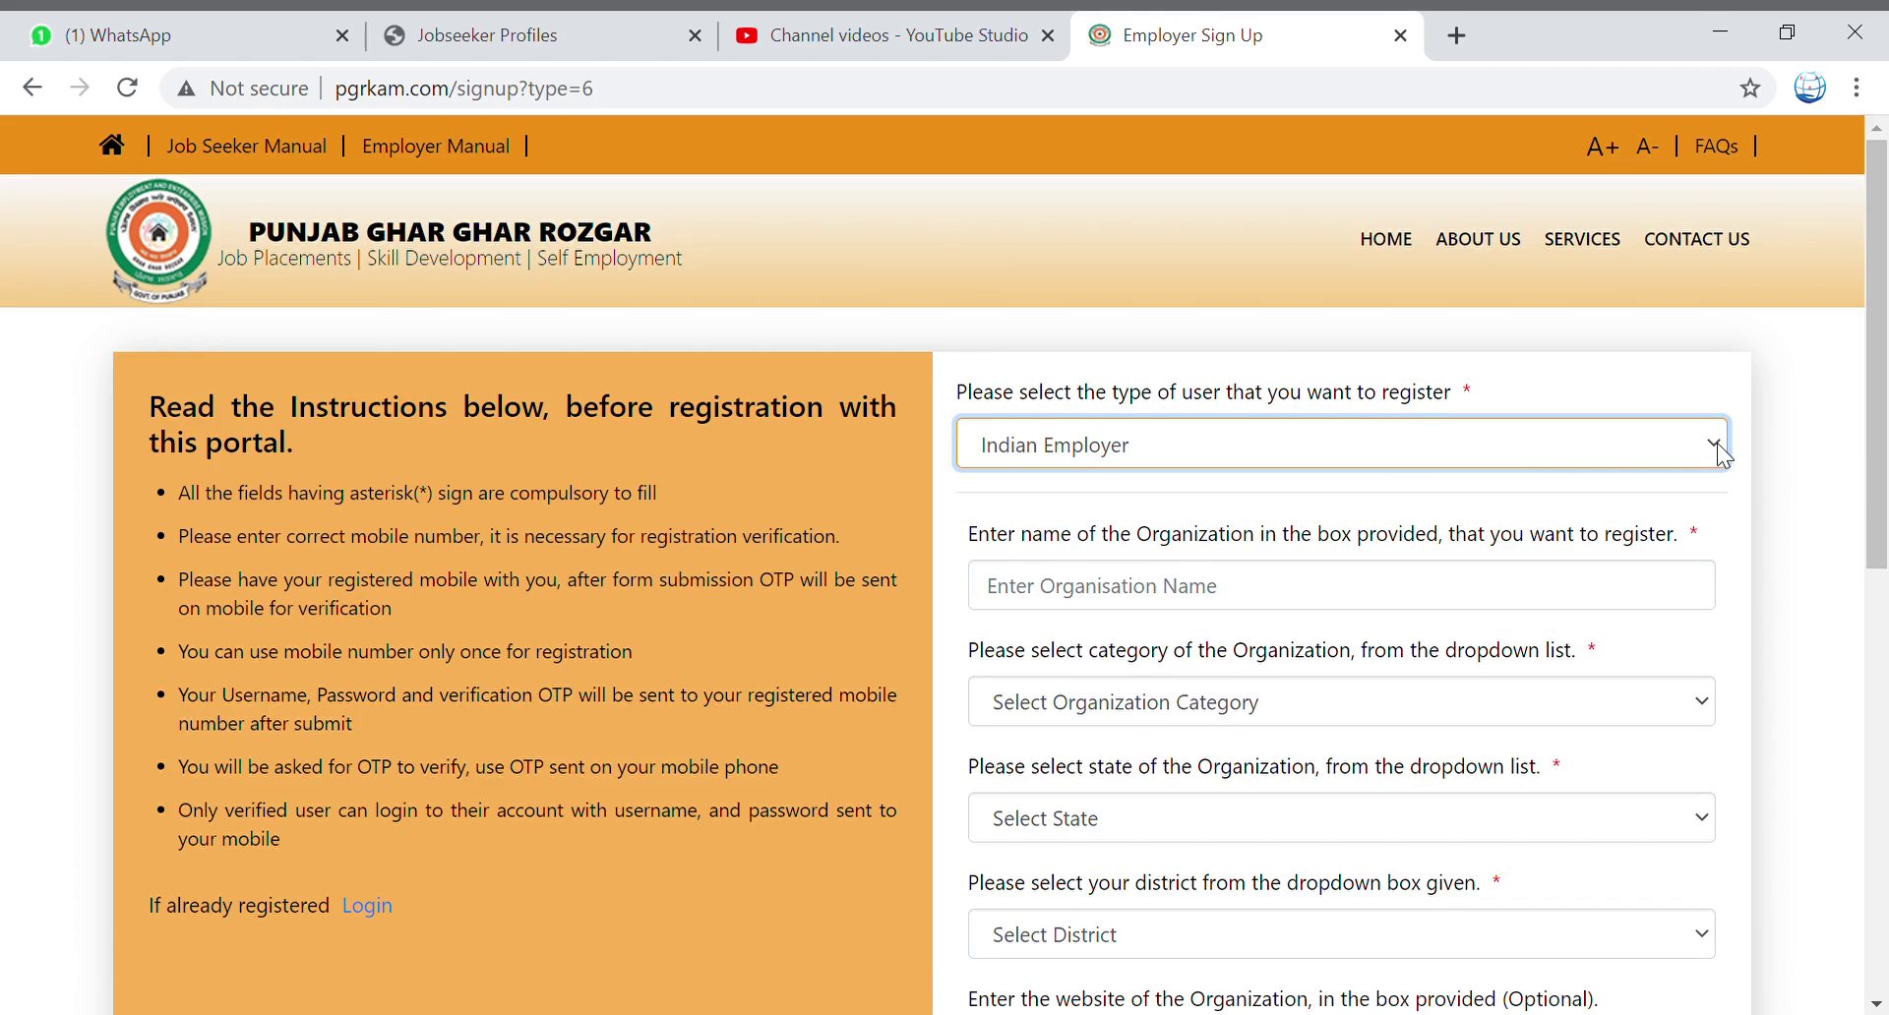
pyautogui.press('Down')
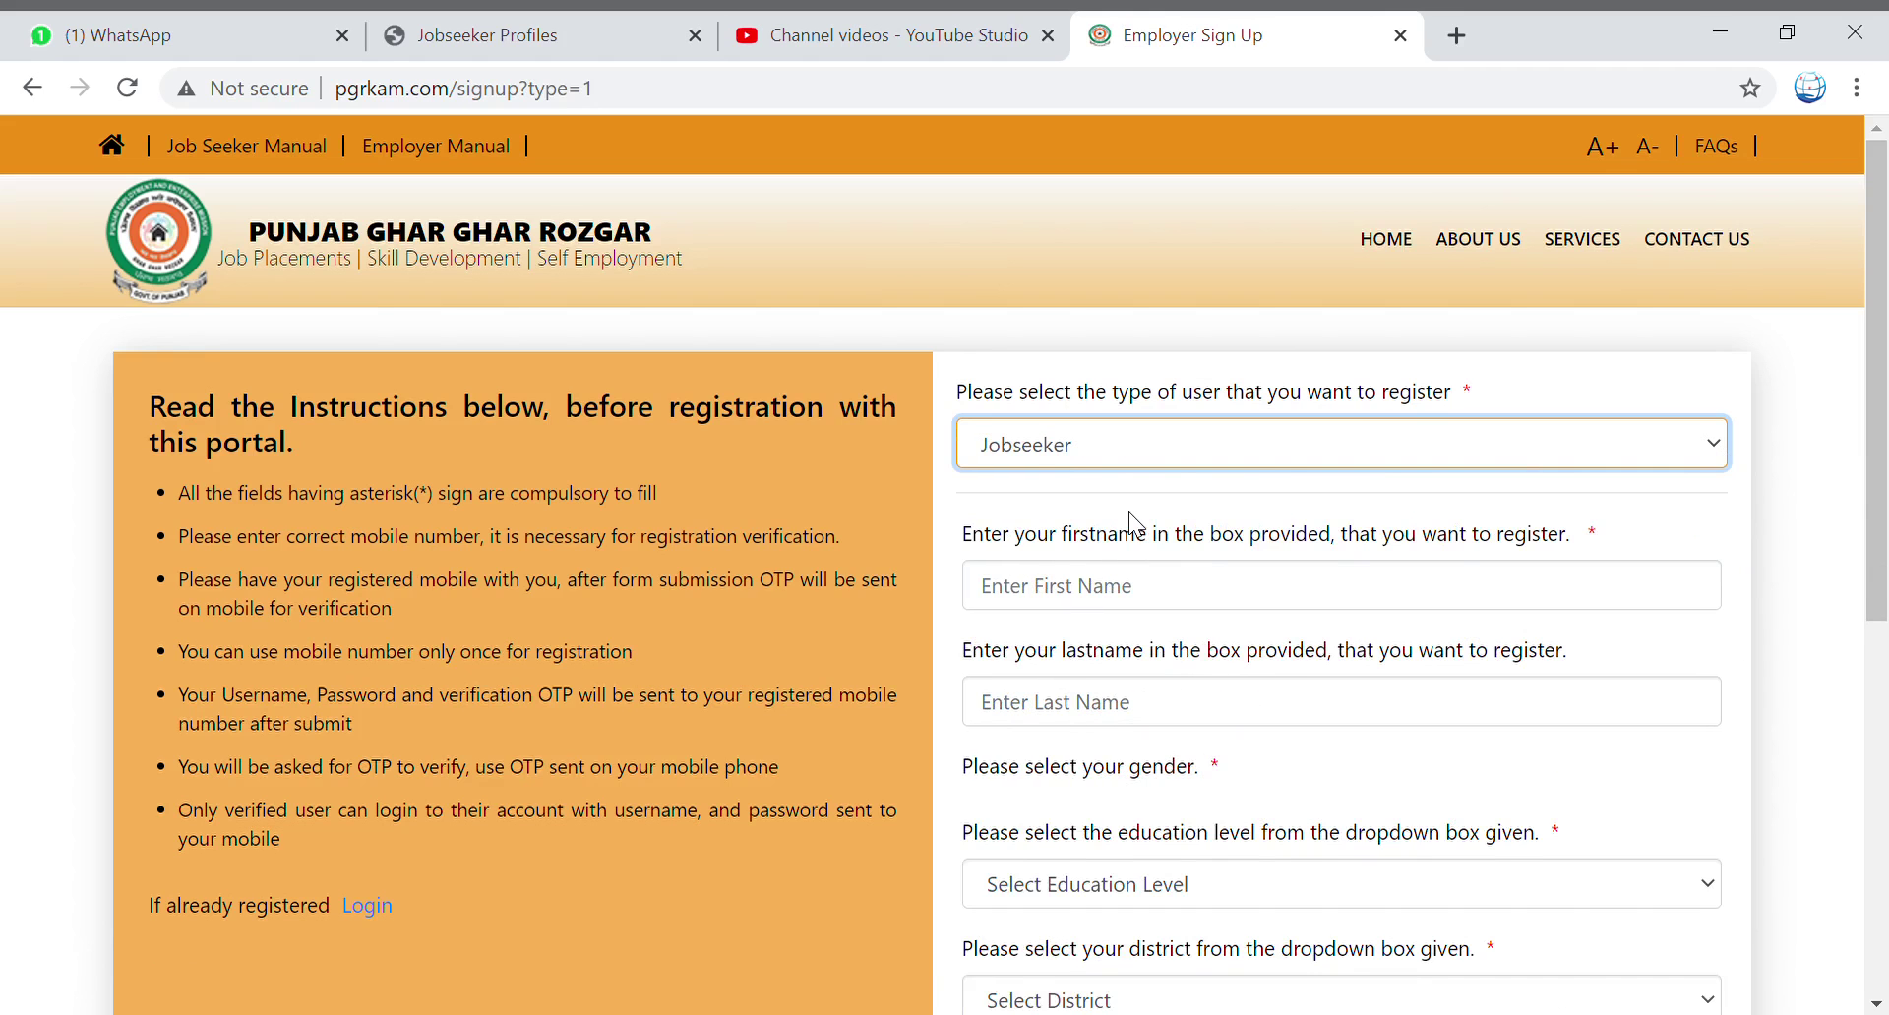
pyautogui.scroll(-6, 1466, 865)
pyautogui.scroll(6, 1466, 866)
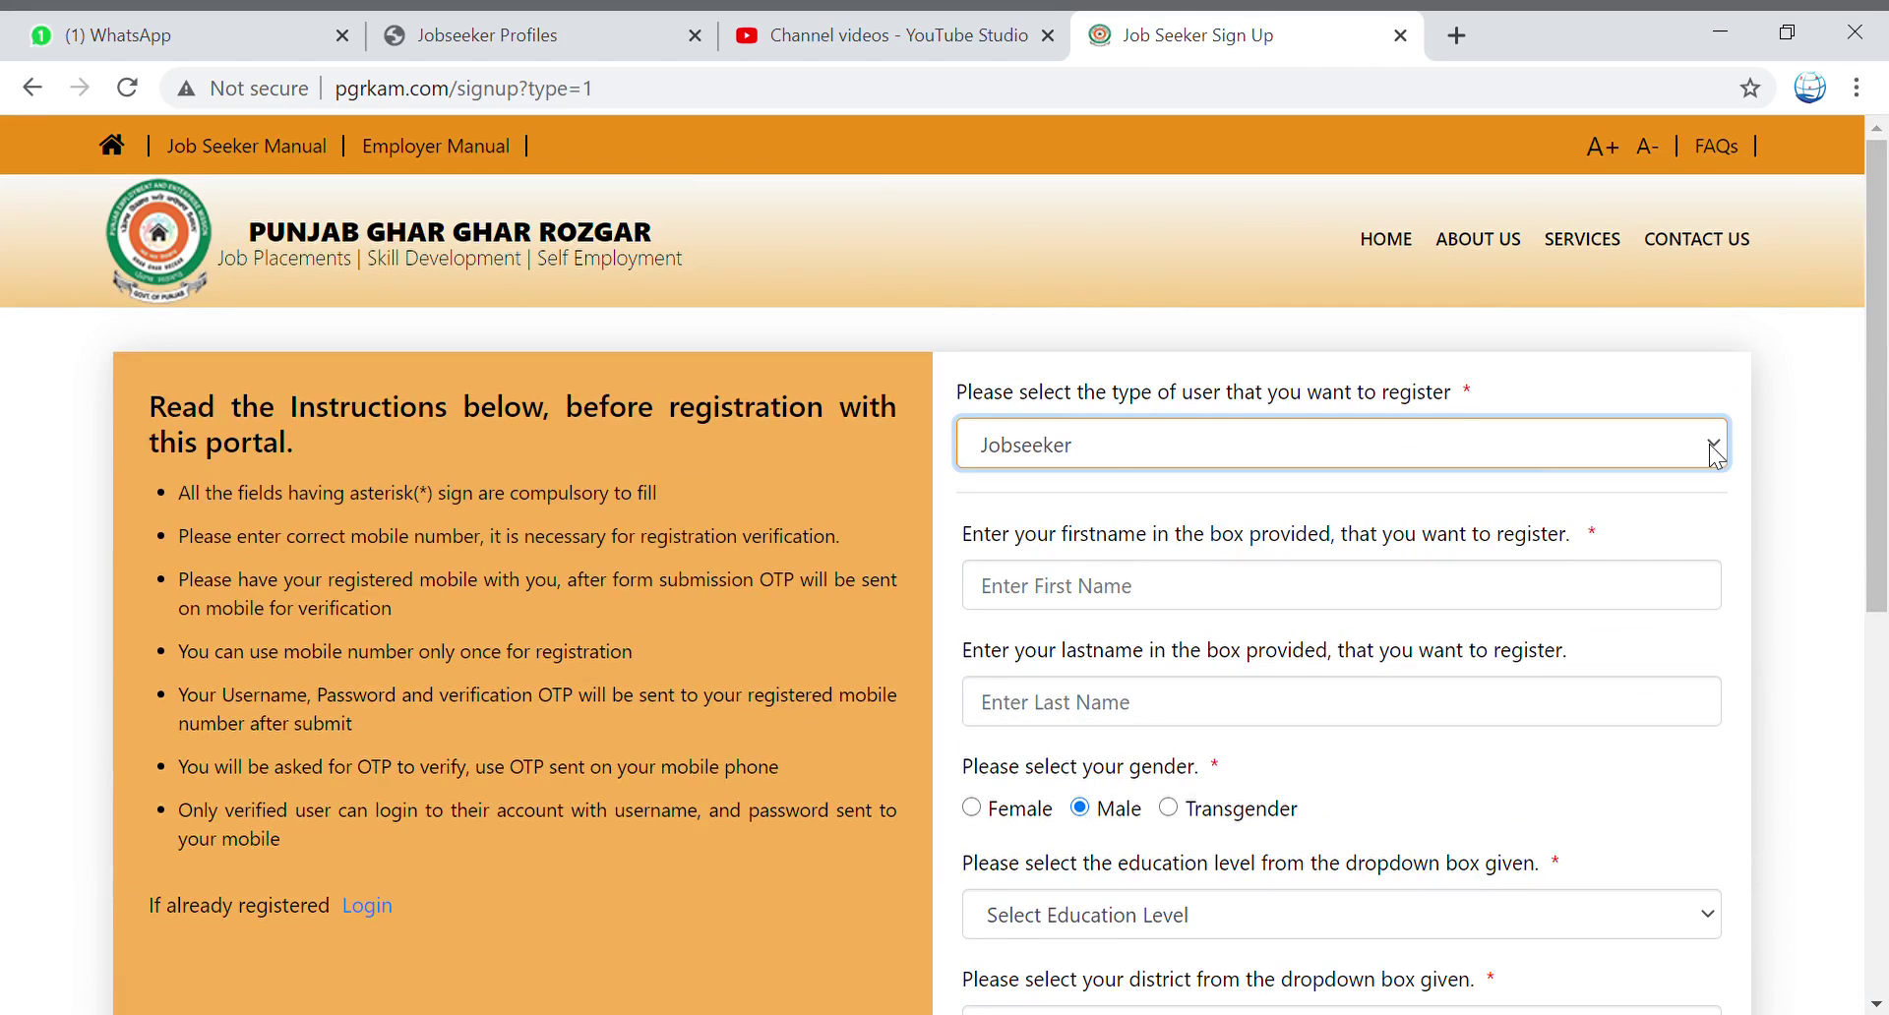
pyautogui.press('Up')
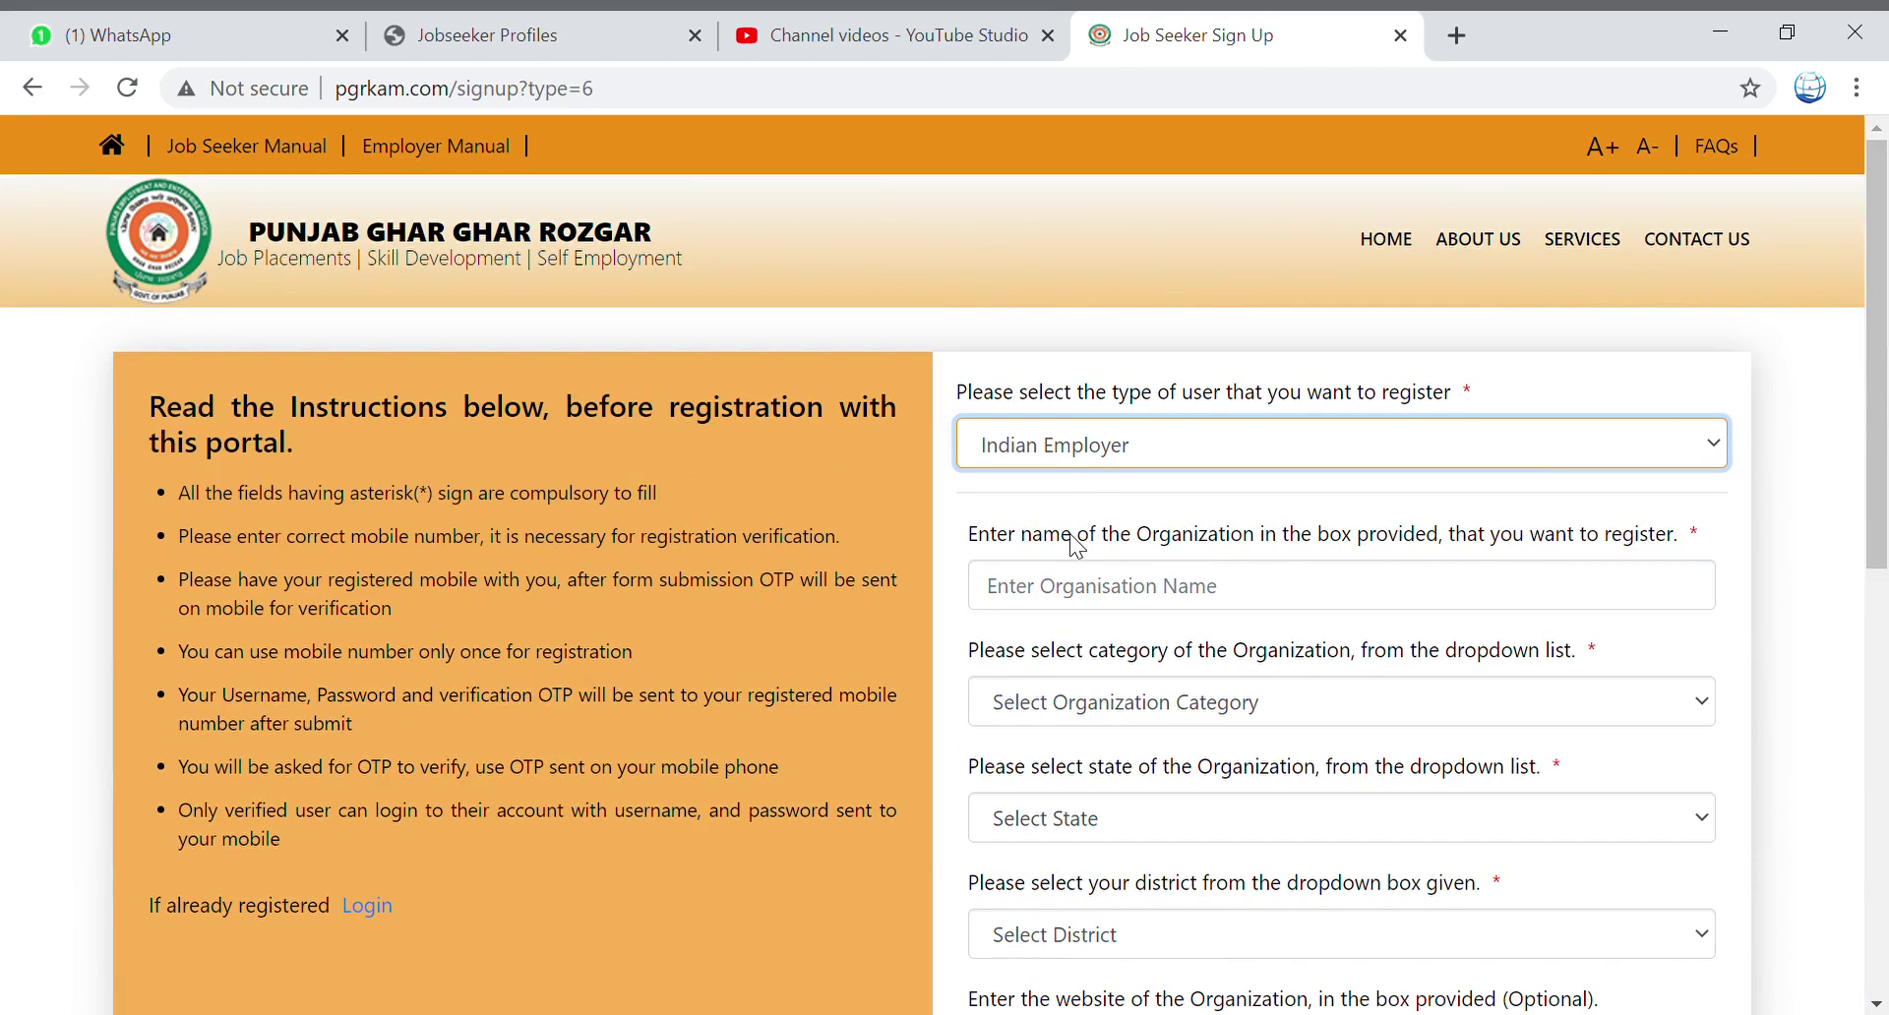
pyautogui.click(1008, 602)
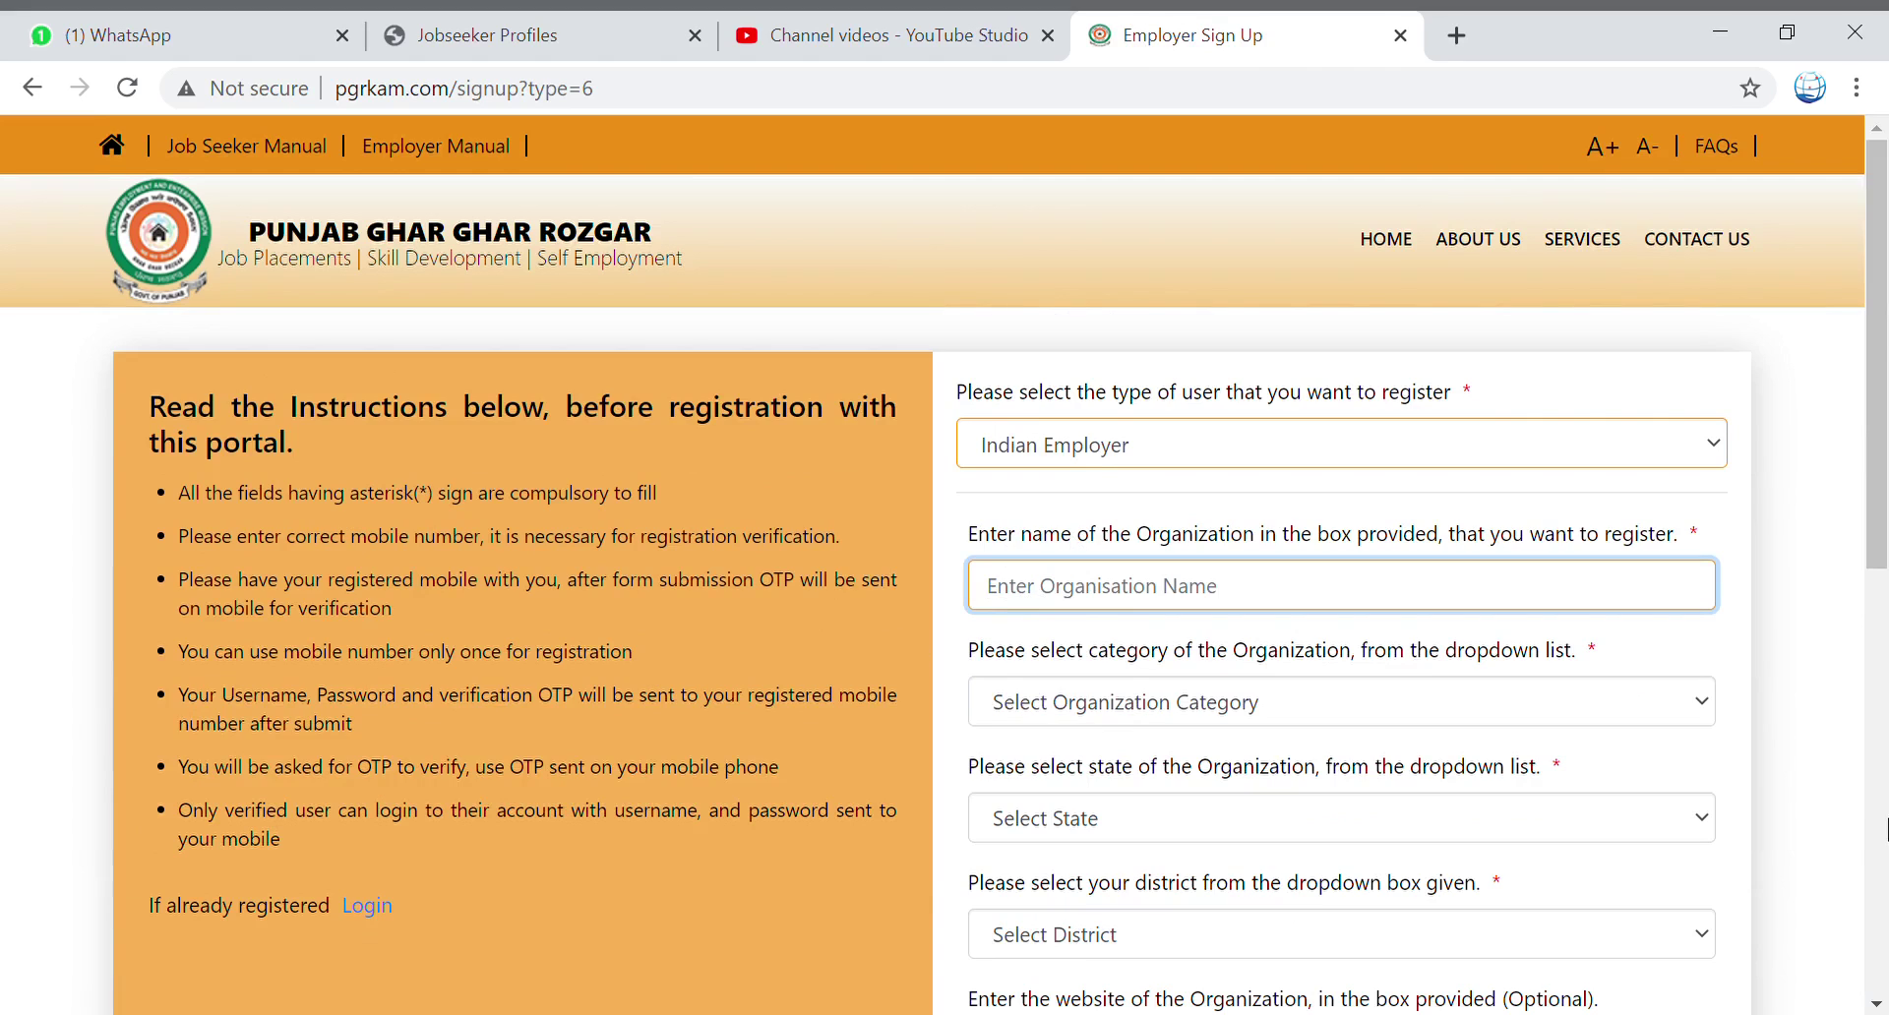
# - Enter Ricela as the organisation name with category Private
pyautogui.write('R')
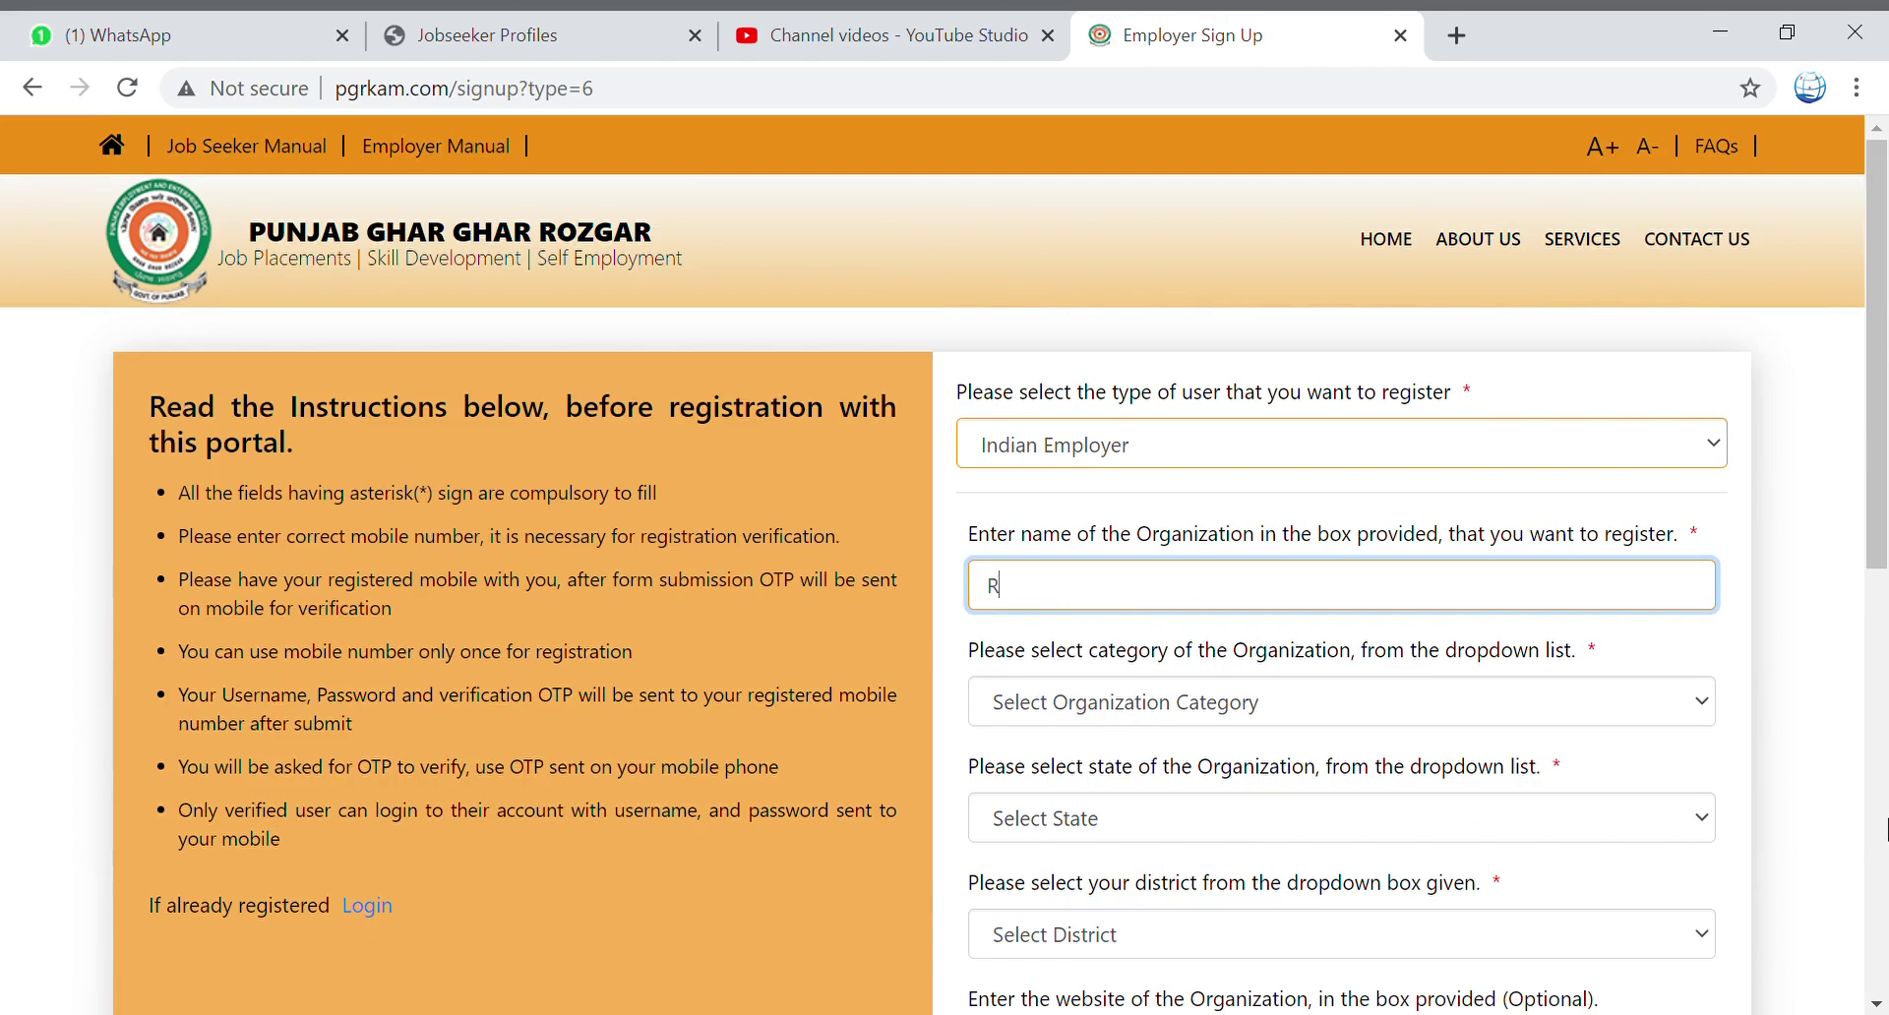
pyautogui.write('icela')
pyautogui.click(1703, 699)
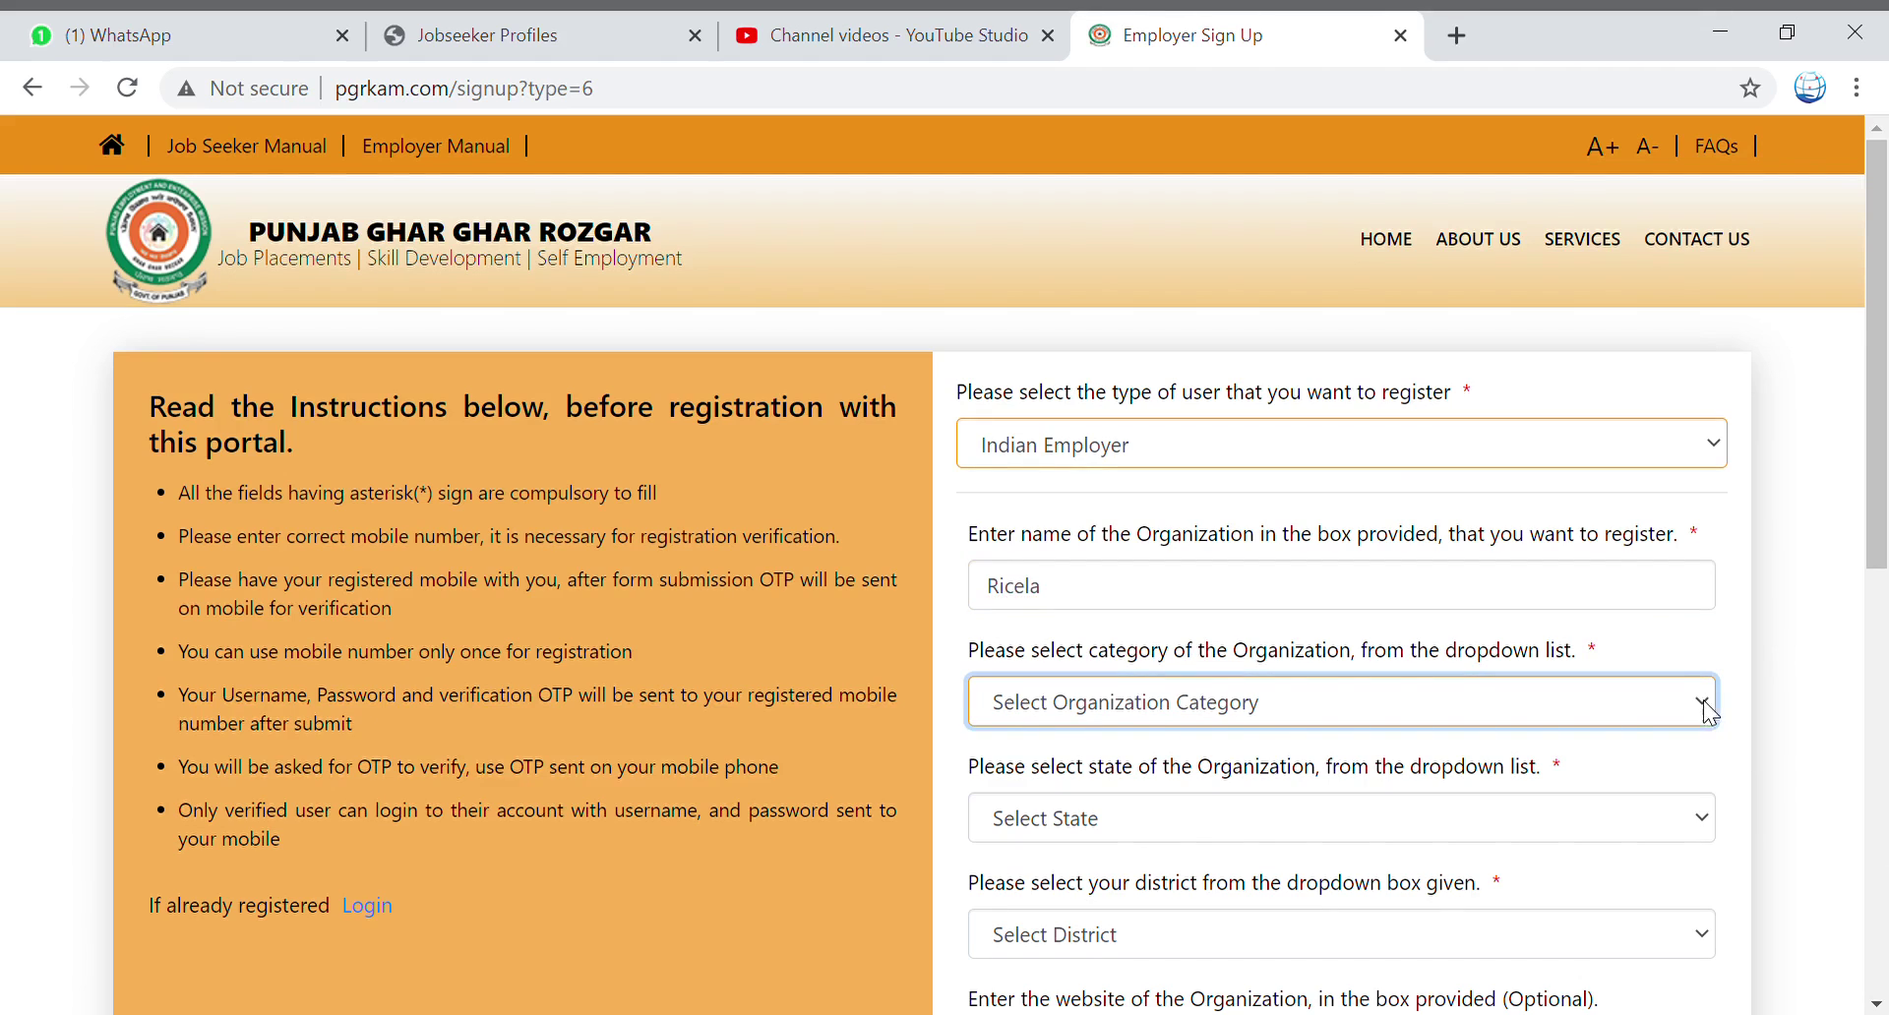
pyautogui.click(1065, 783)
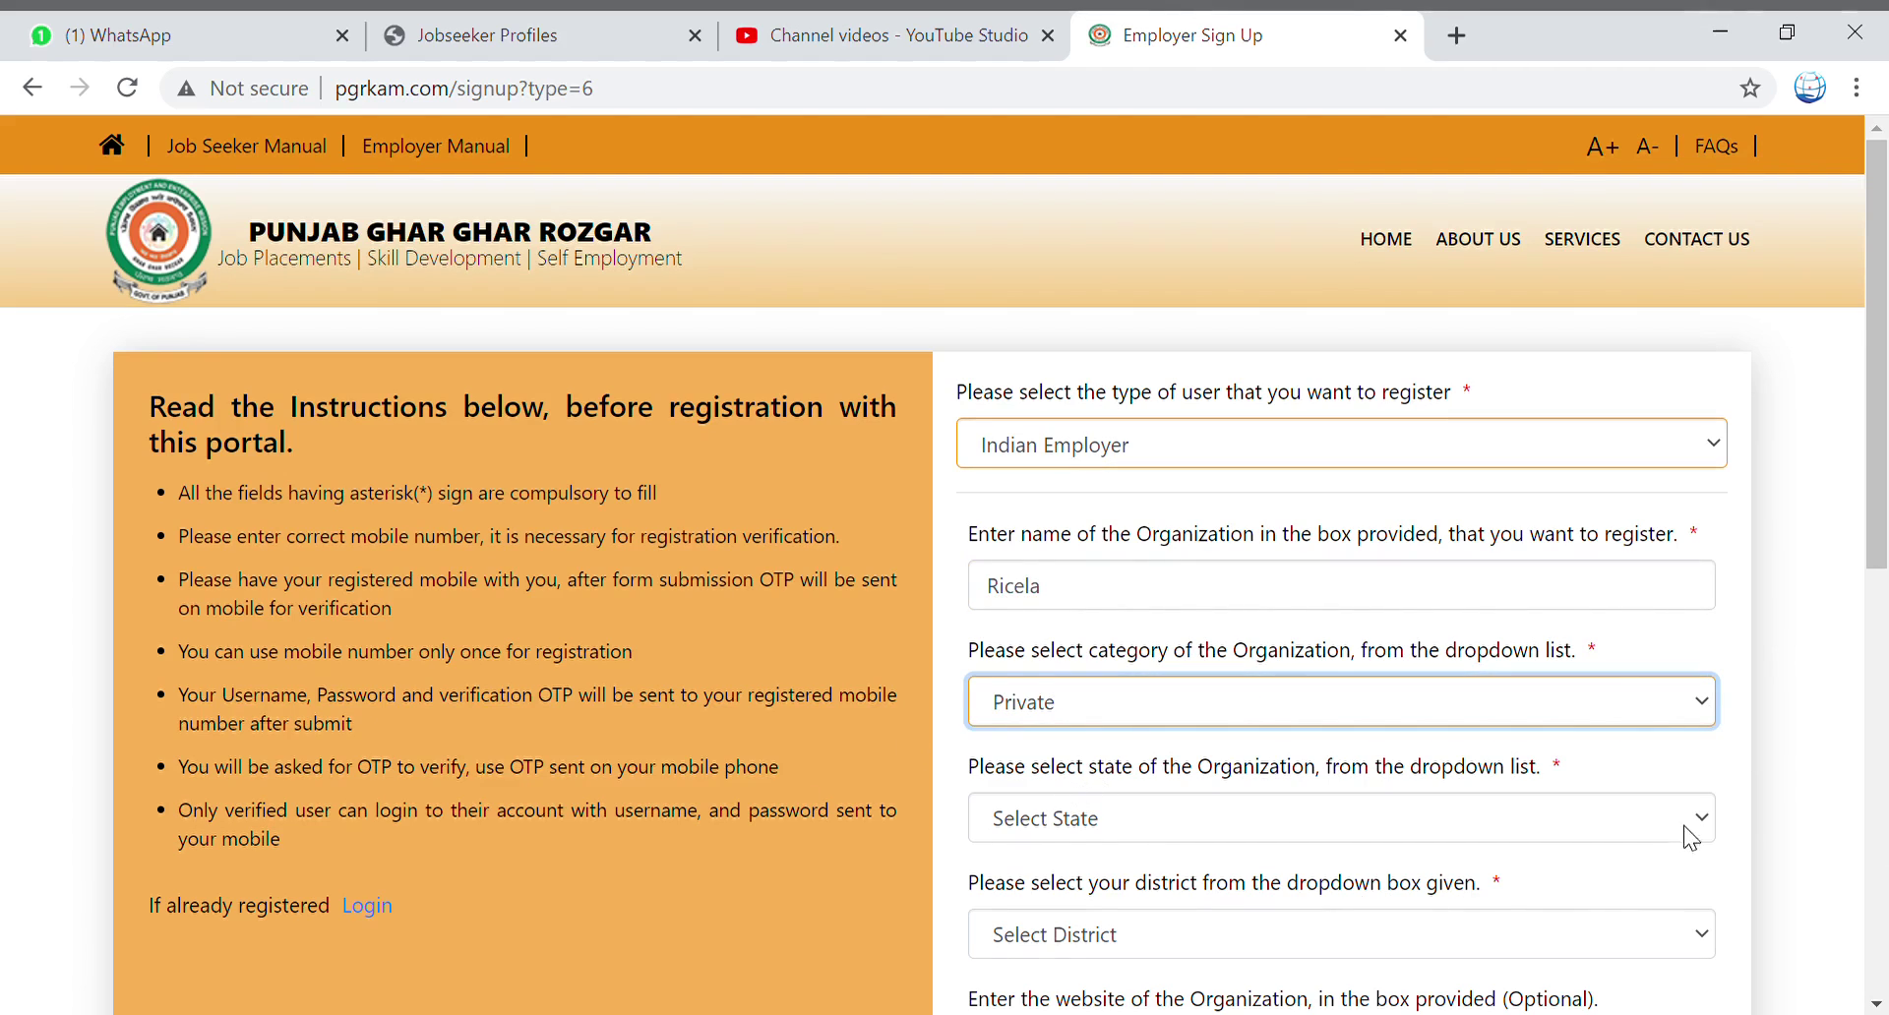
# - Set the organisation's state to Punjab and district to Sangrur
pyautogui.press('Tab')
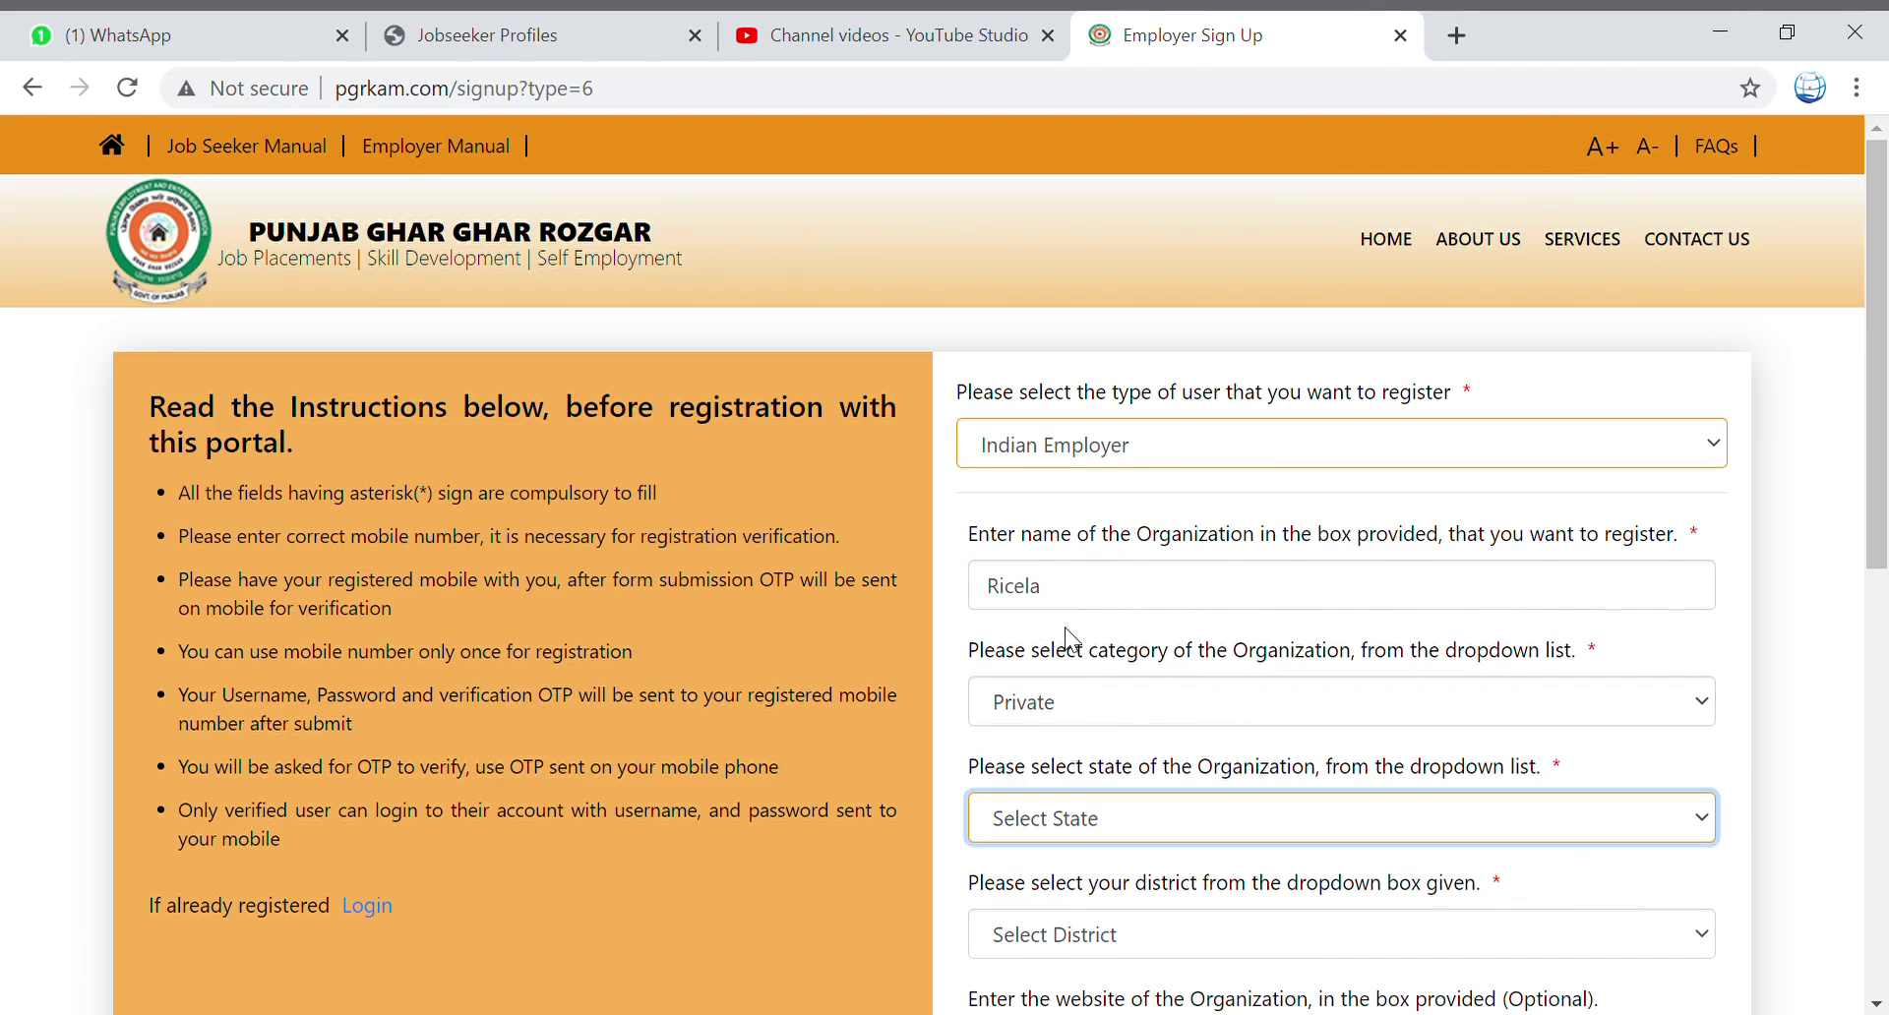
pyautogui.press('p')
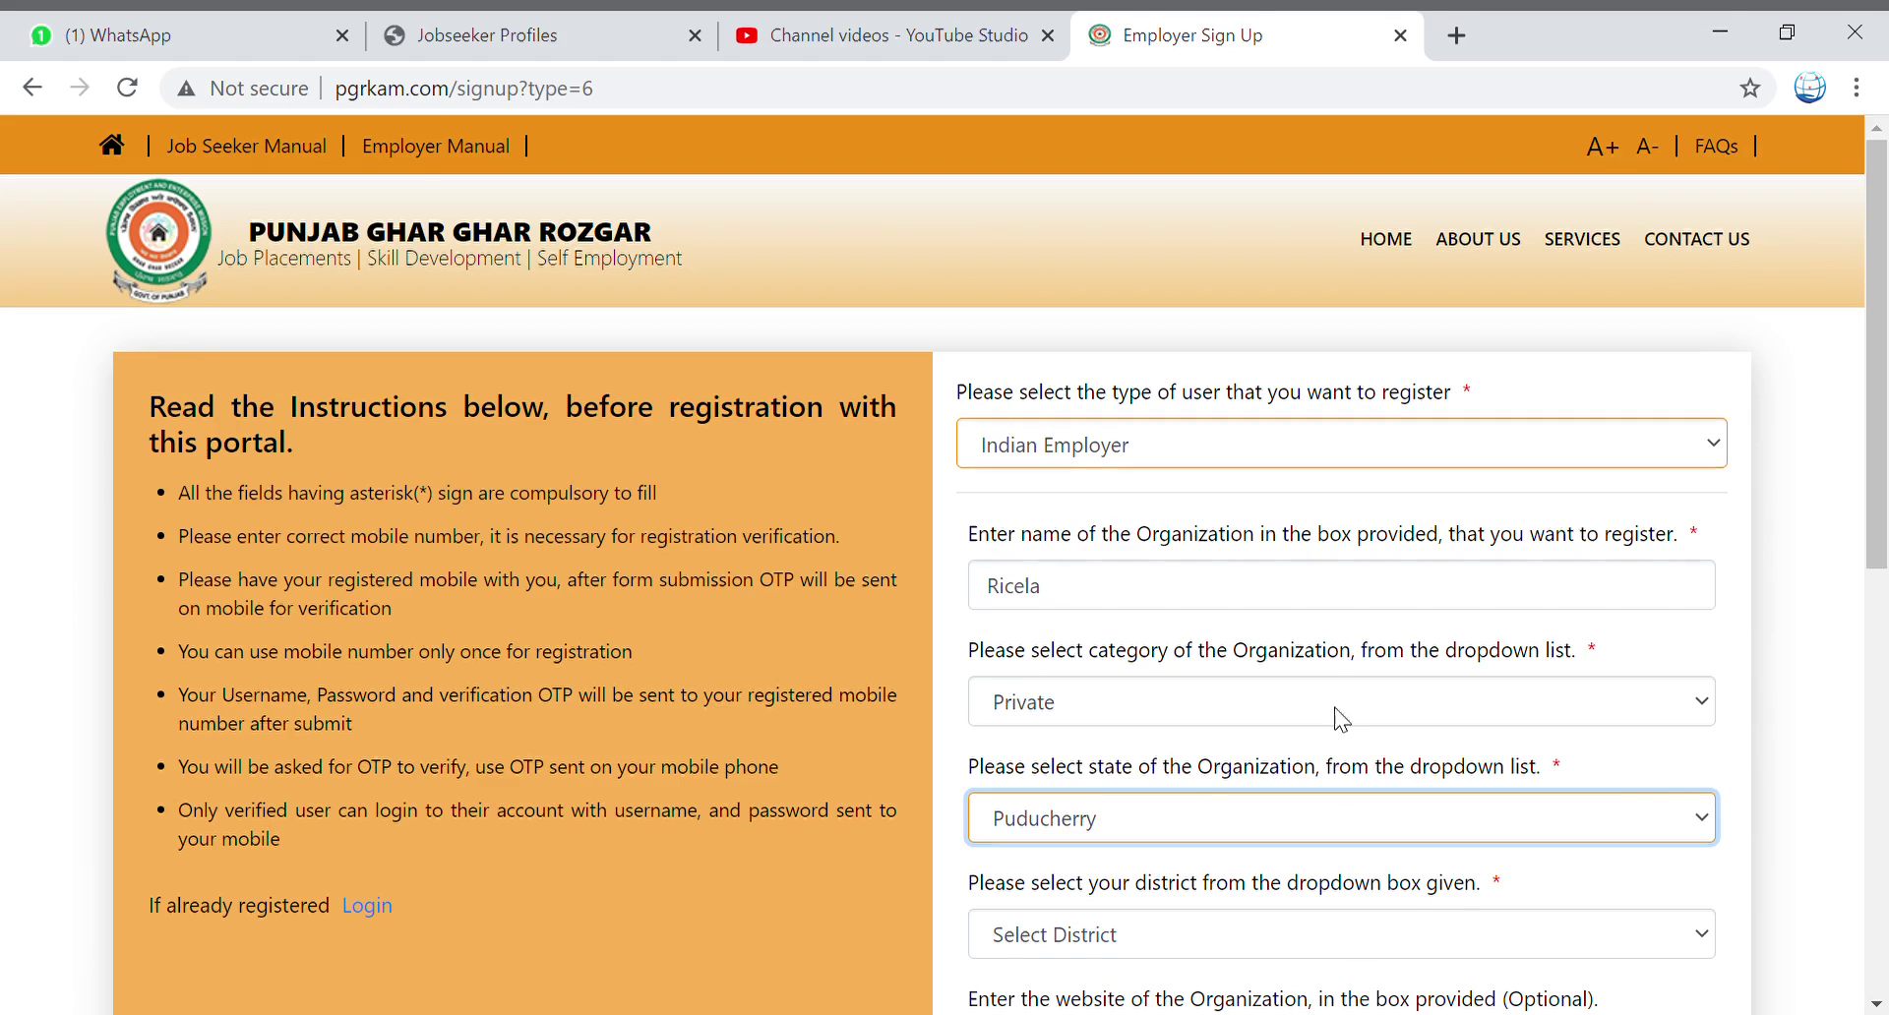
pyautogui.press('p')
pyautogui.scroll(-3, 1378, 936)
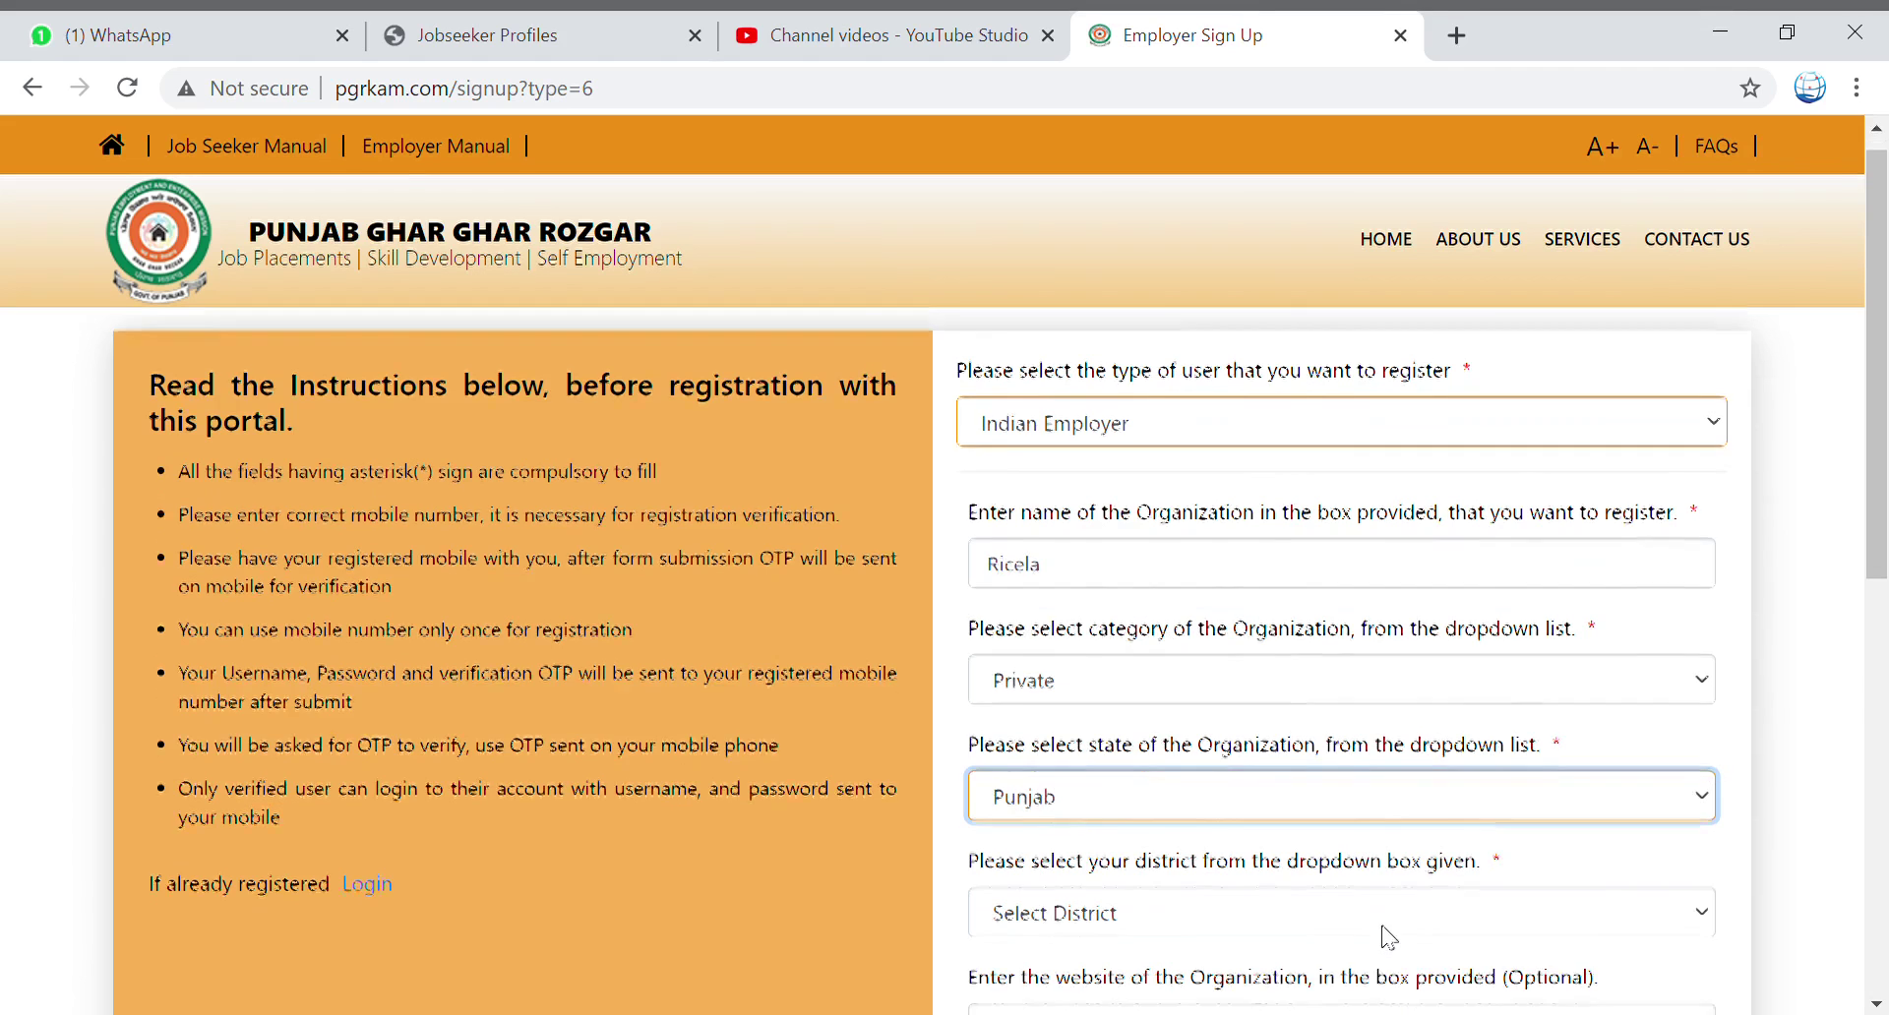
pyautogui.click(1653, 636)
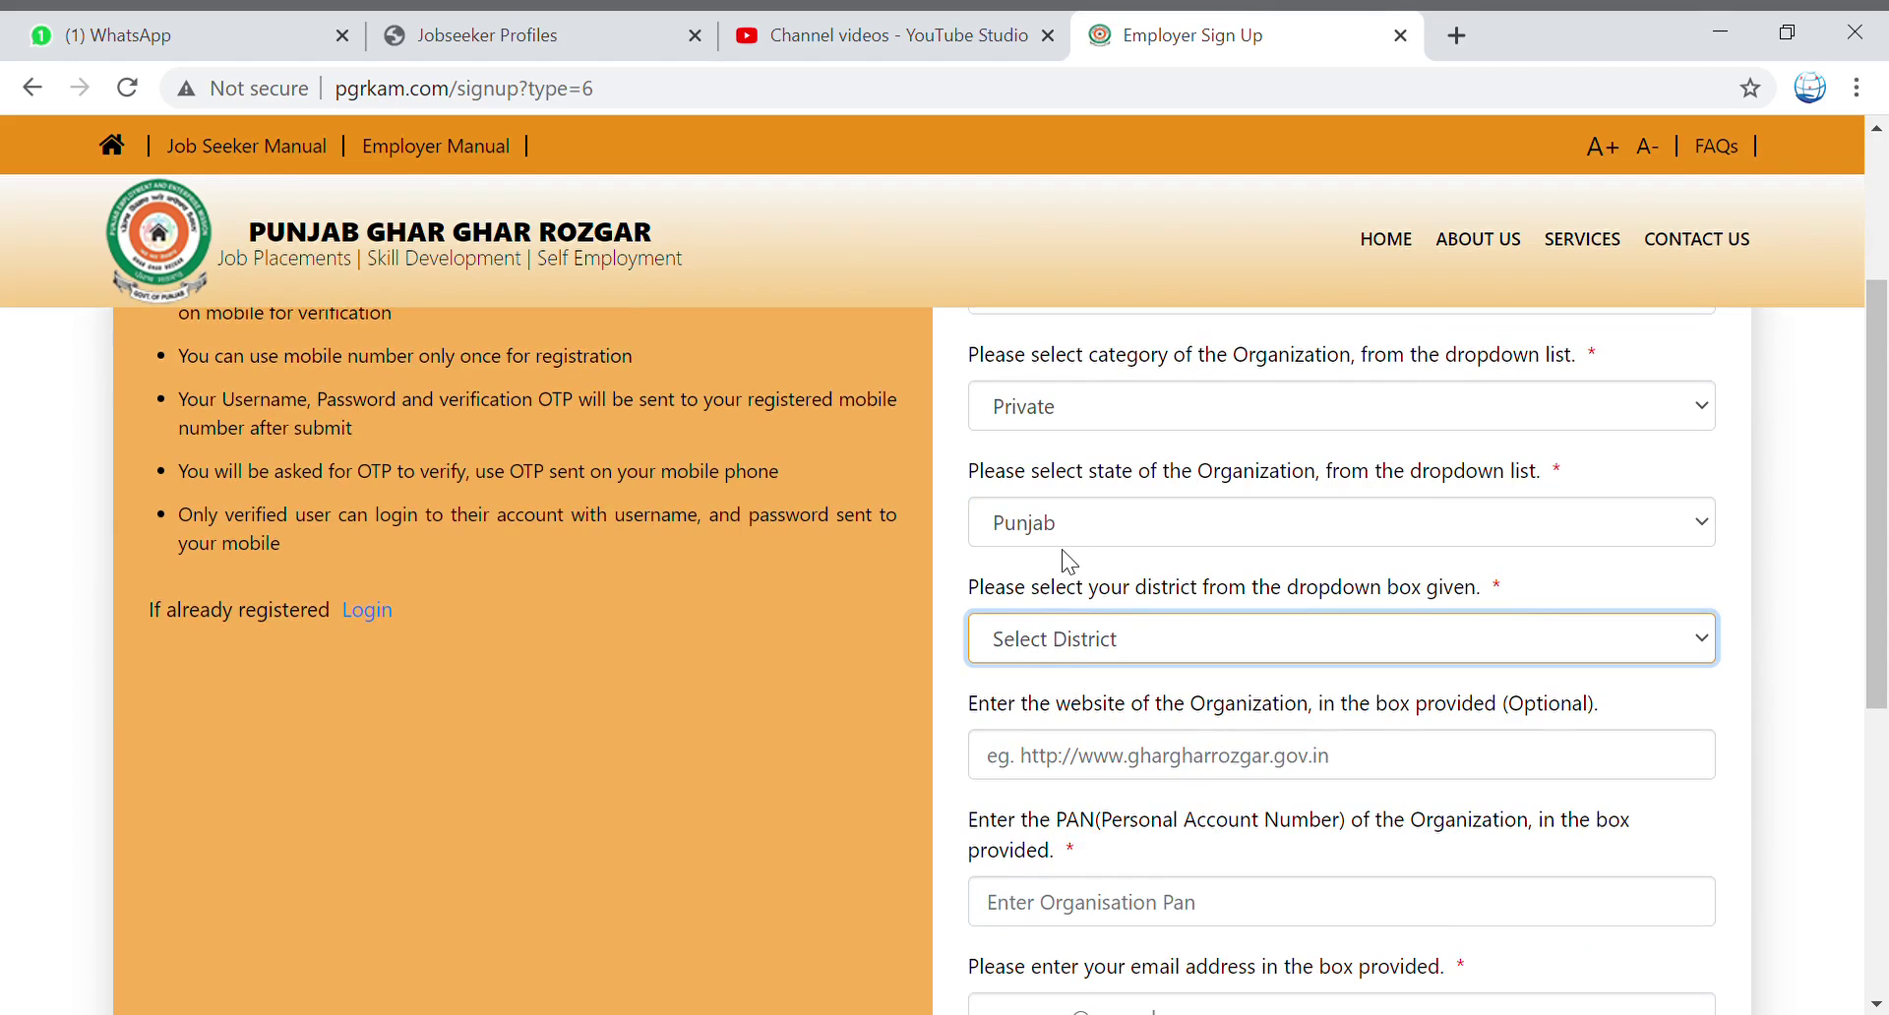
pyautogui.press('s')
pyautogui.scroll(-3, 1332, 817)
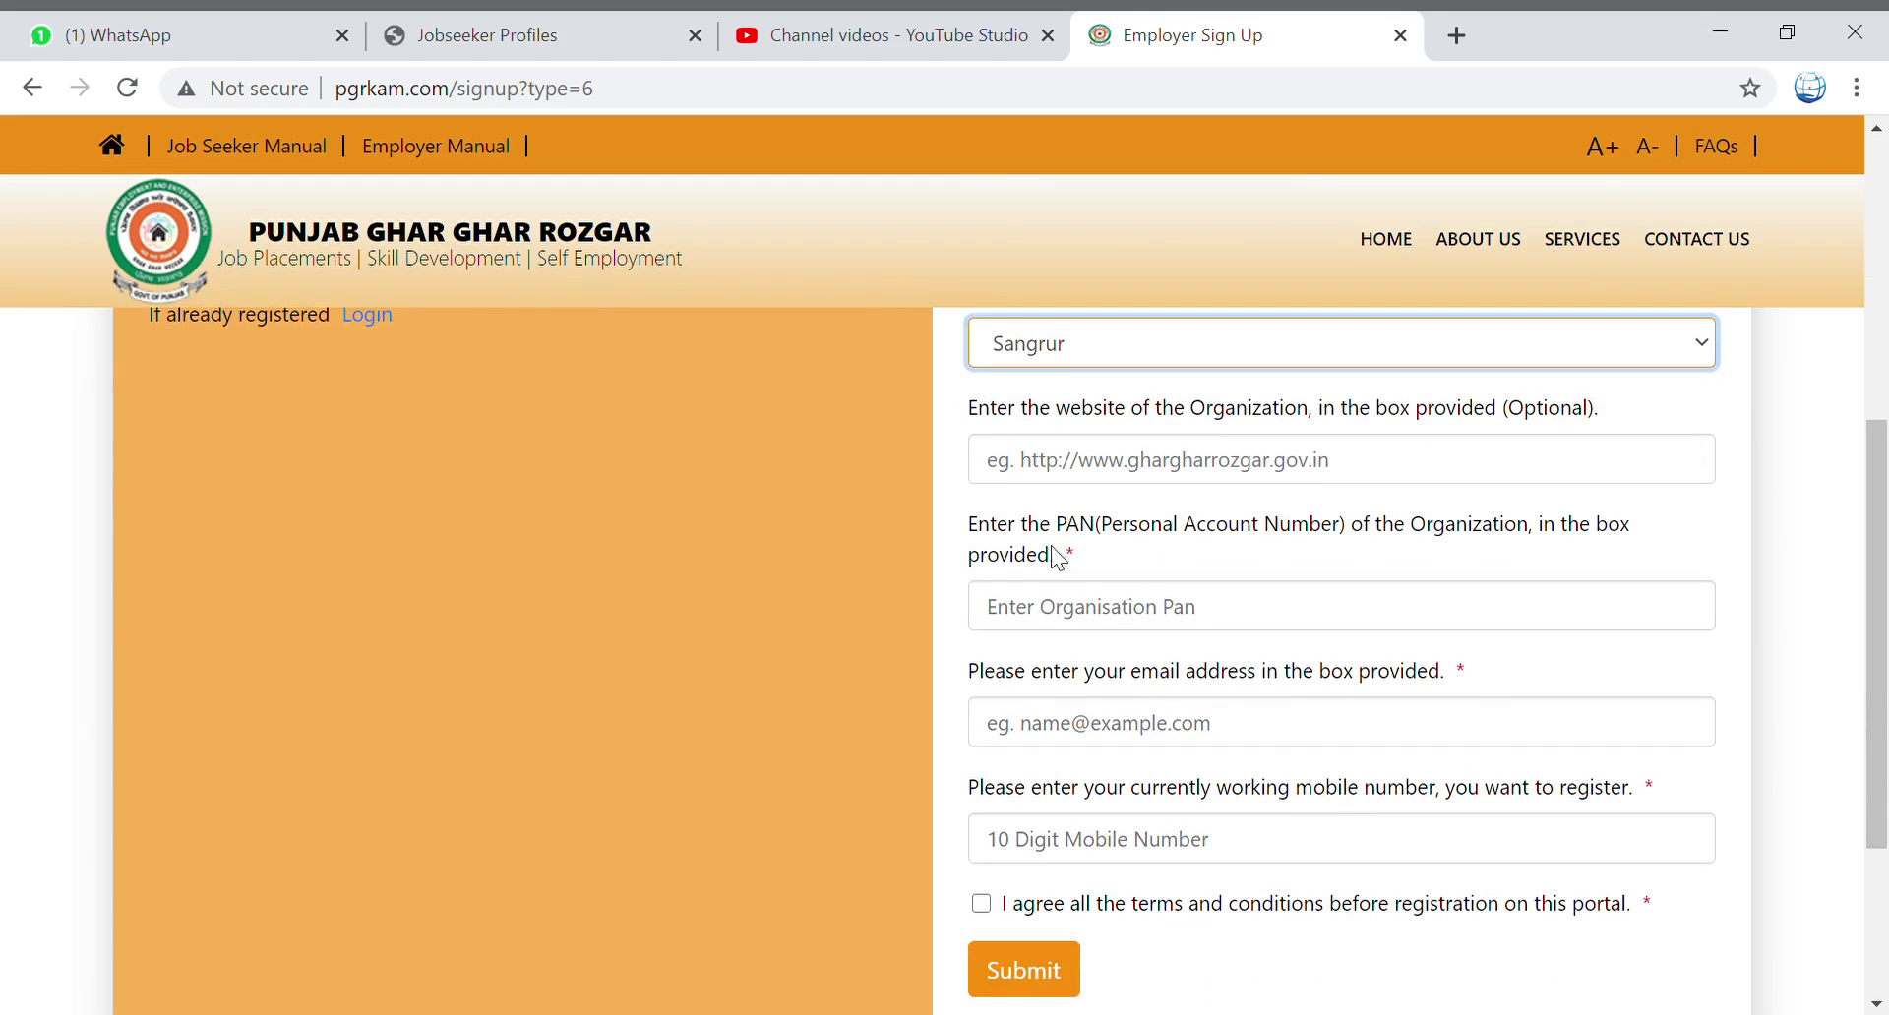
pyautogui.click(1021, 621)
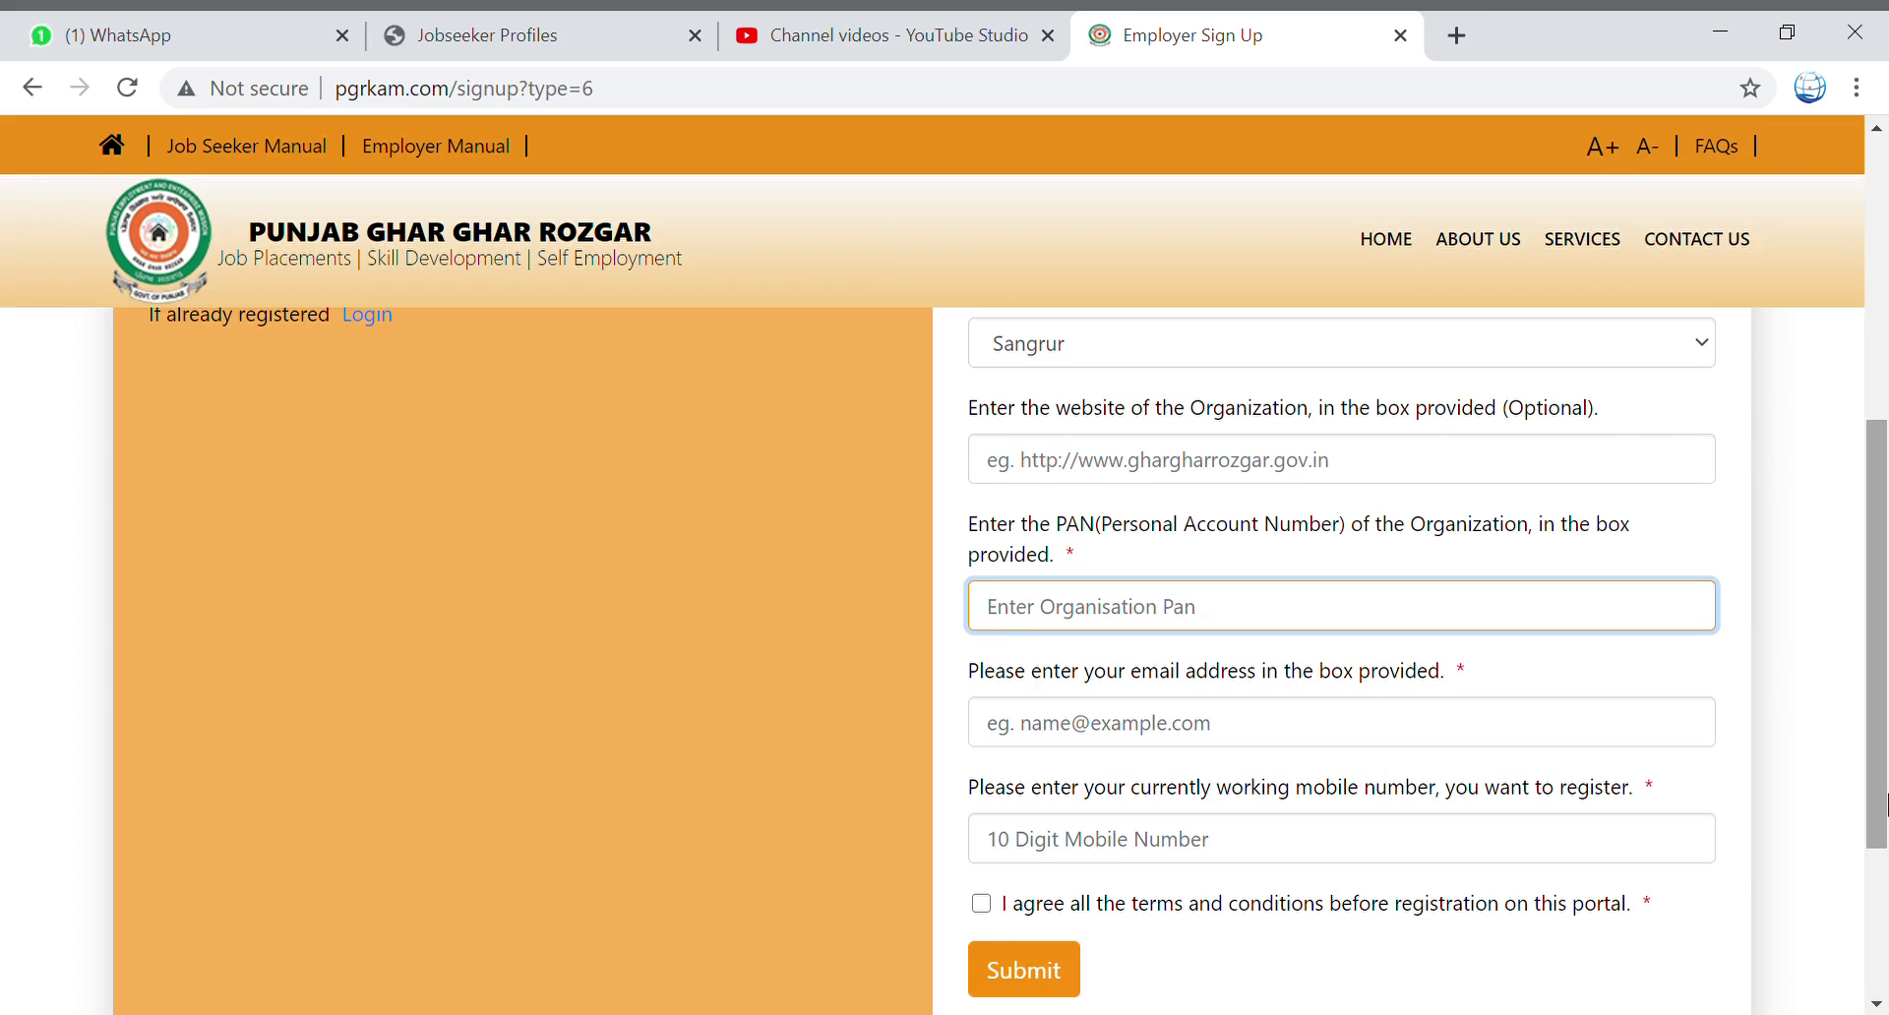
# - Enter the organisation's PAN, correcting the mistyped first characters
pyautogui.write('A')
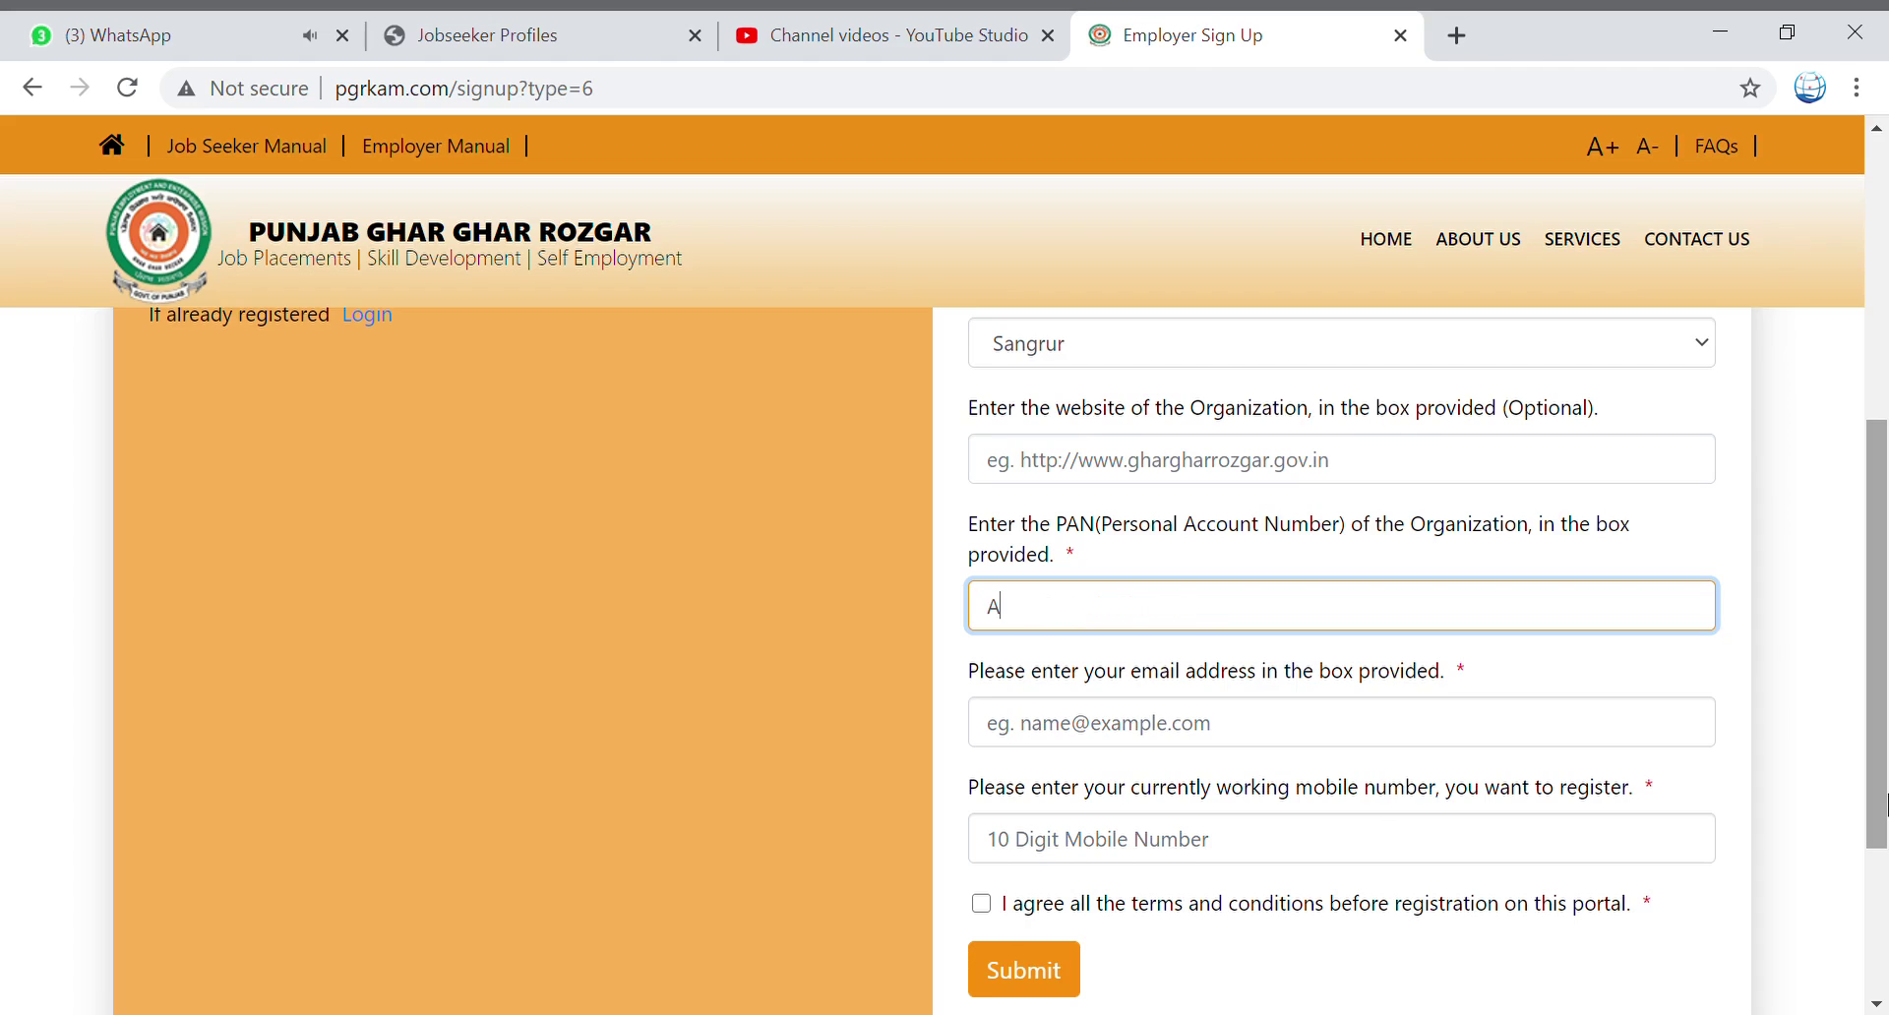
pyautogui.write('pQ')
pyautogui.press('BackSpace')
pyautogui.press('BackSpace')
# - Fill in the contact e-mail address and mobile number, and accept the terms
pyautogui.click(1044, 747)
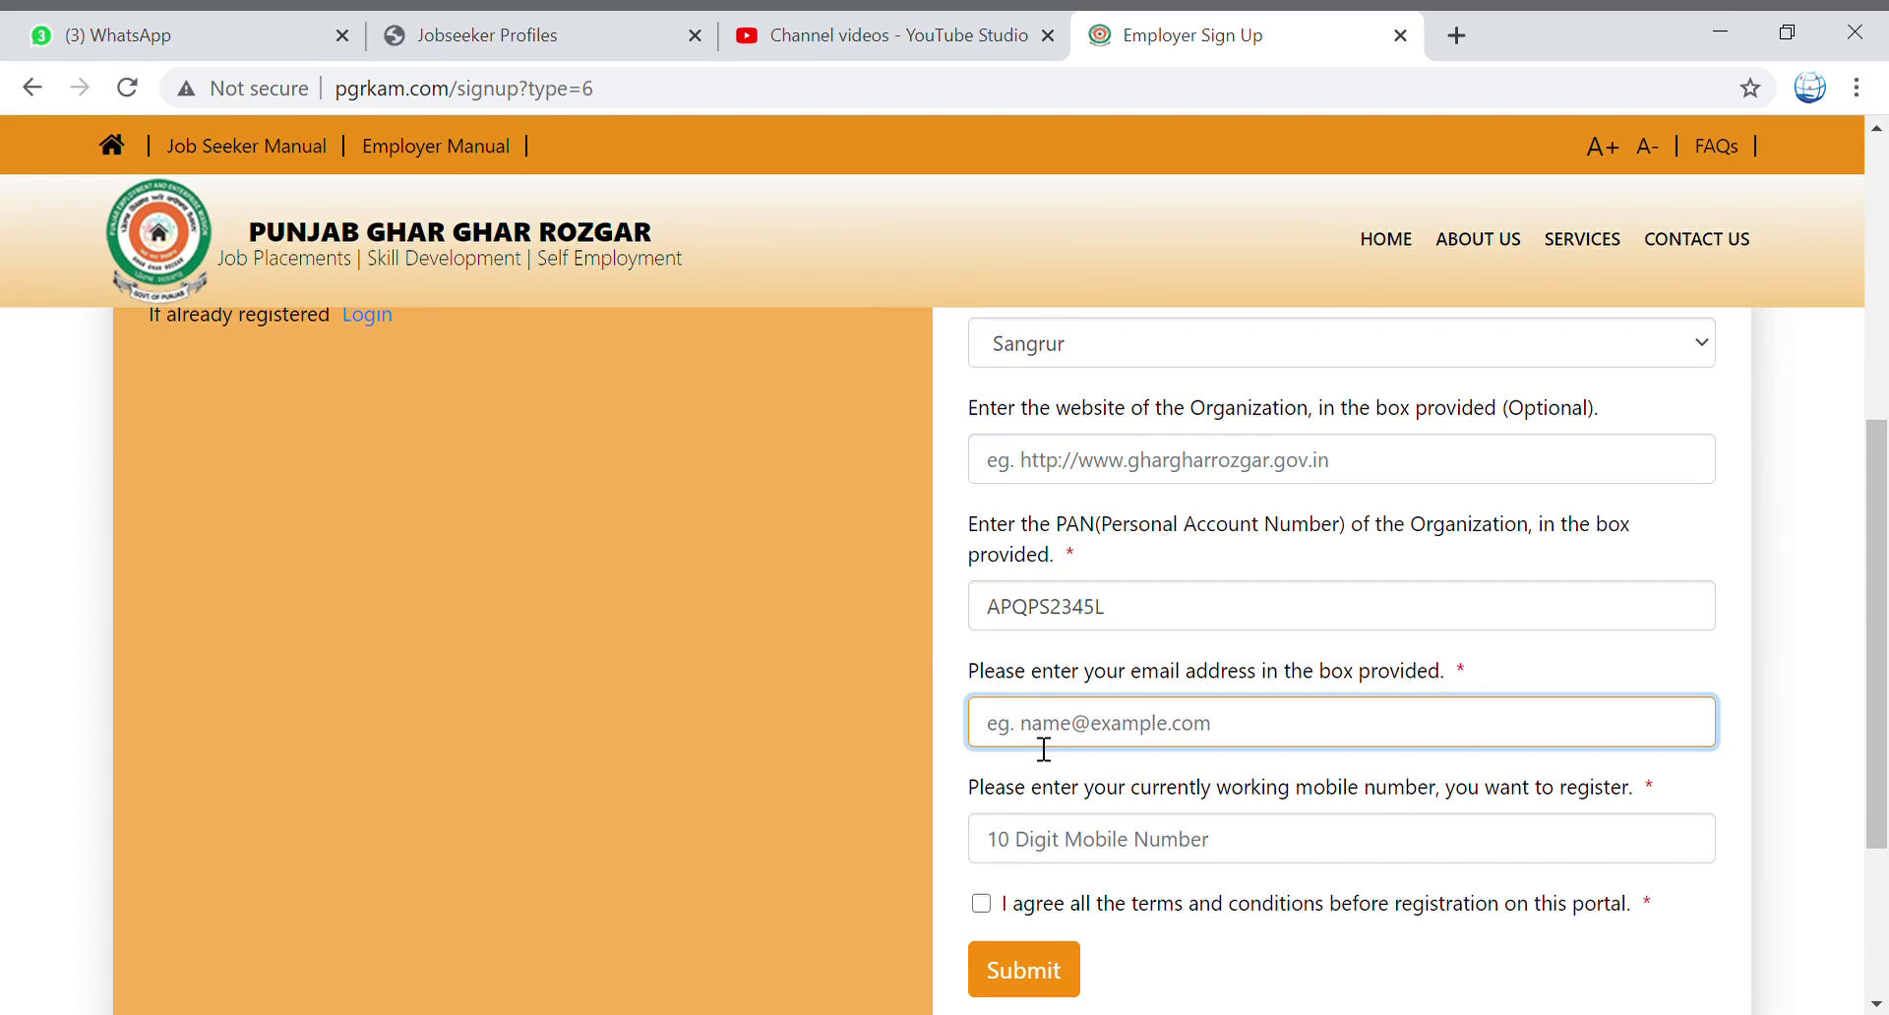
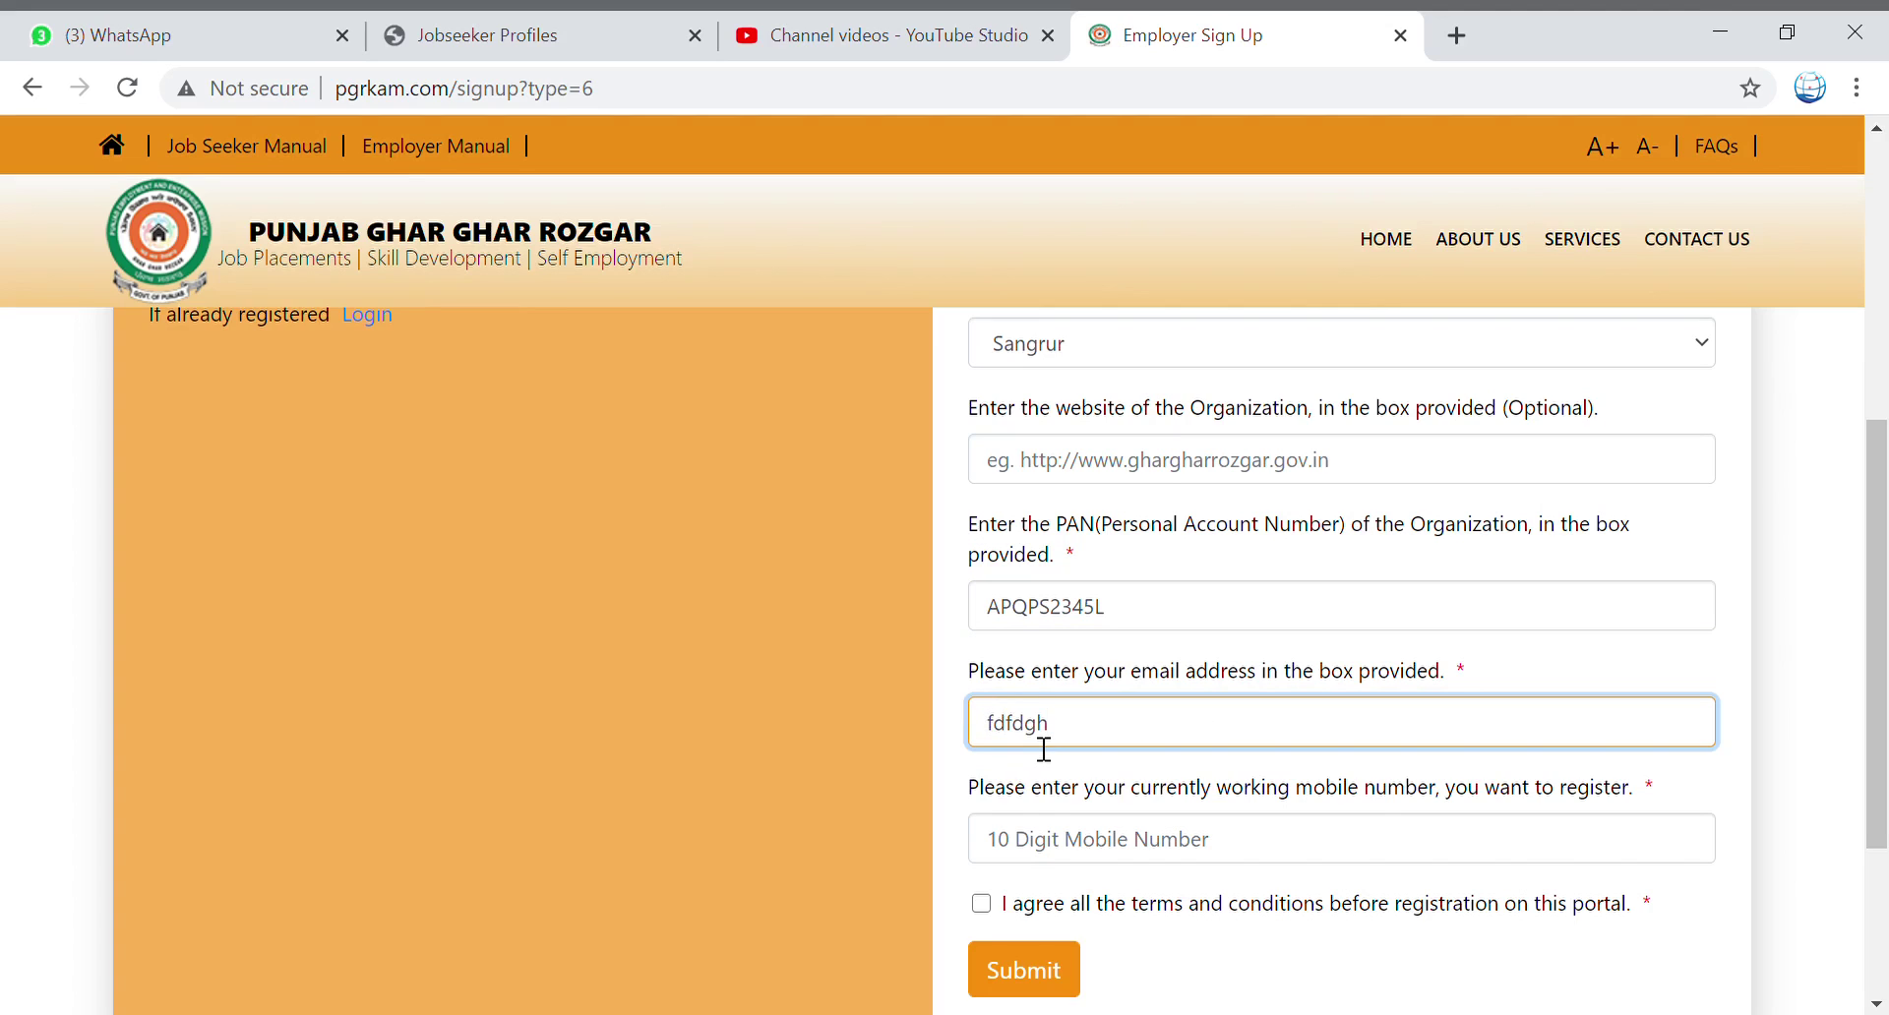
pyautogui.click(994, 848)
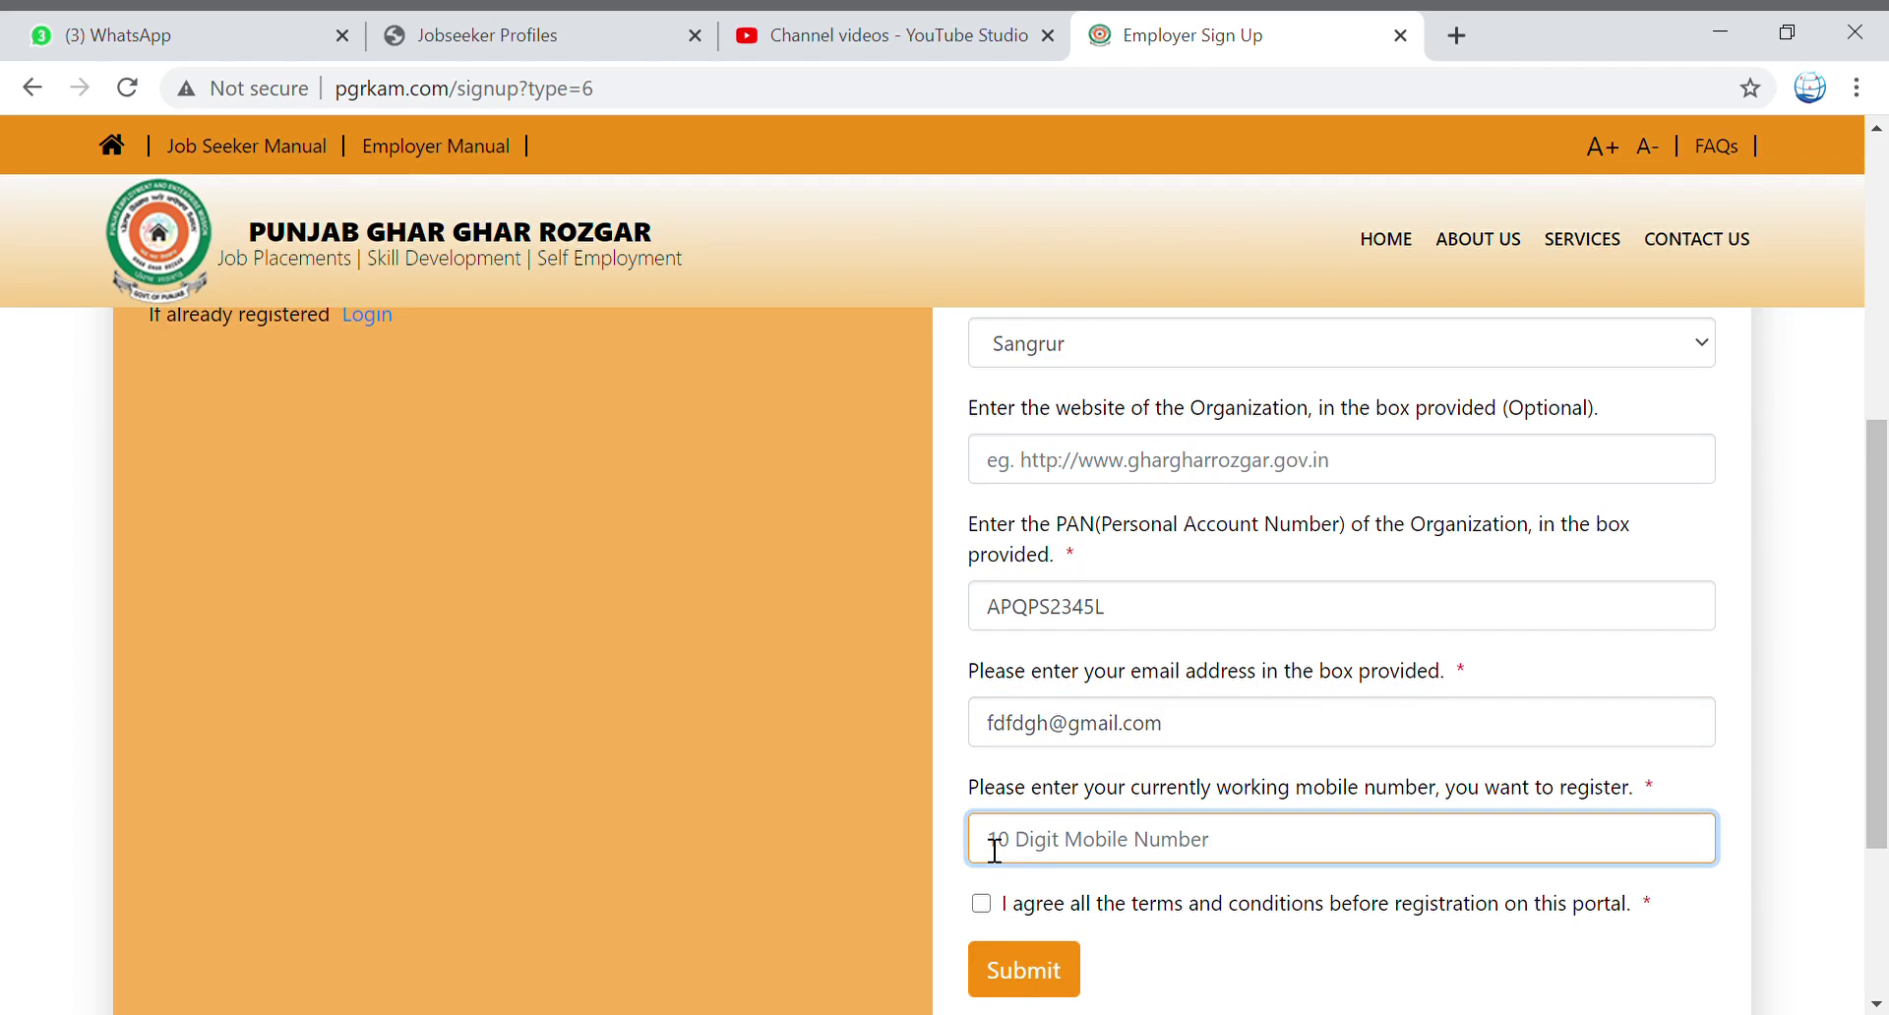
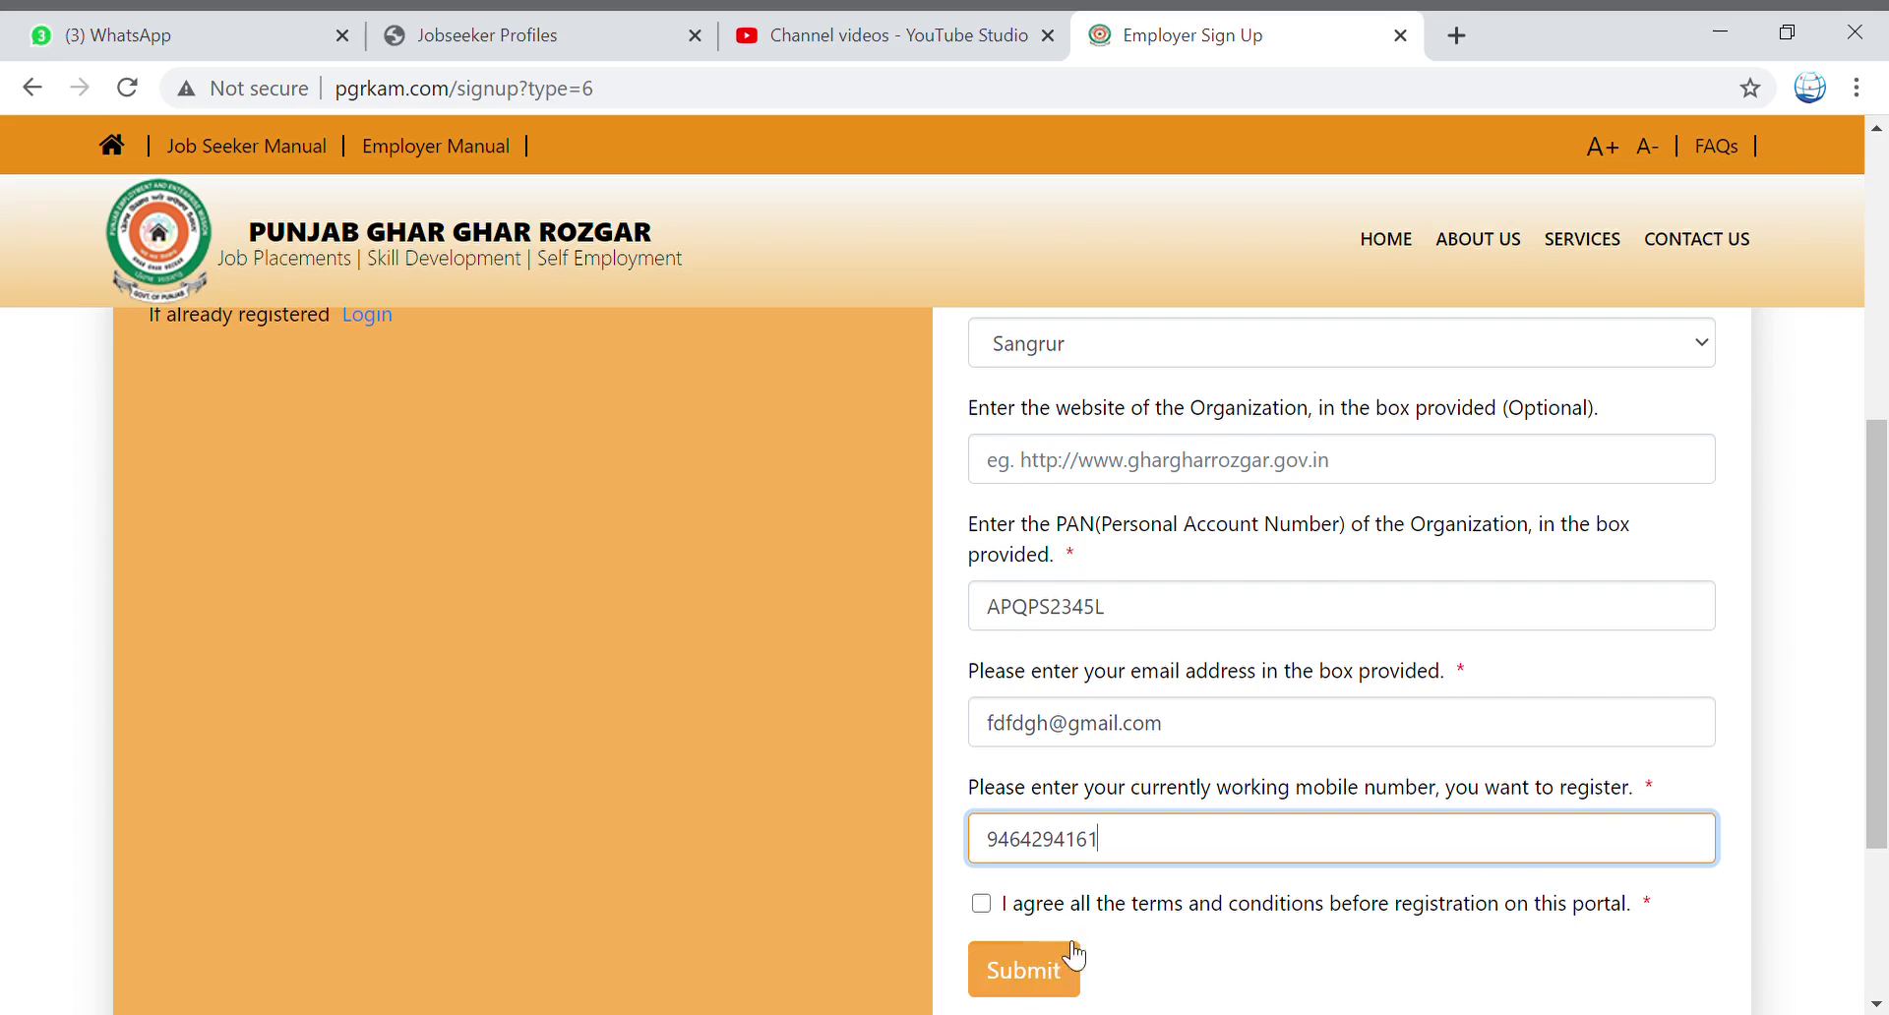
pyautogui.click(981, 903)
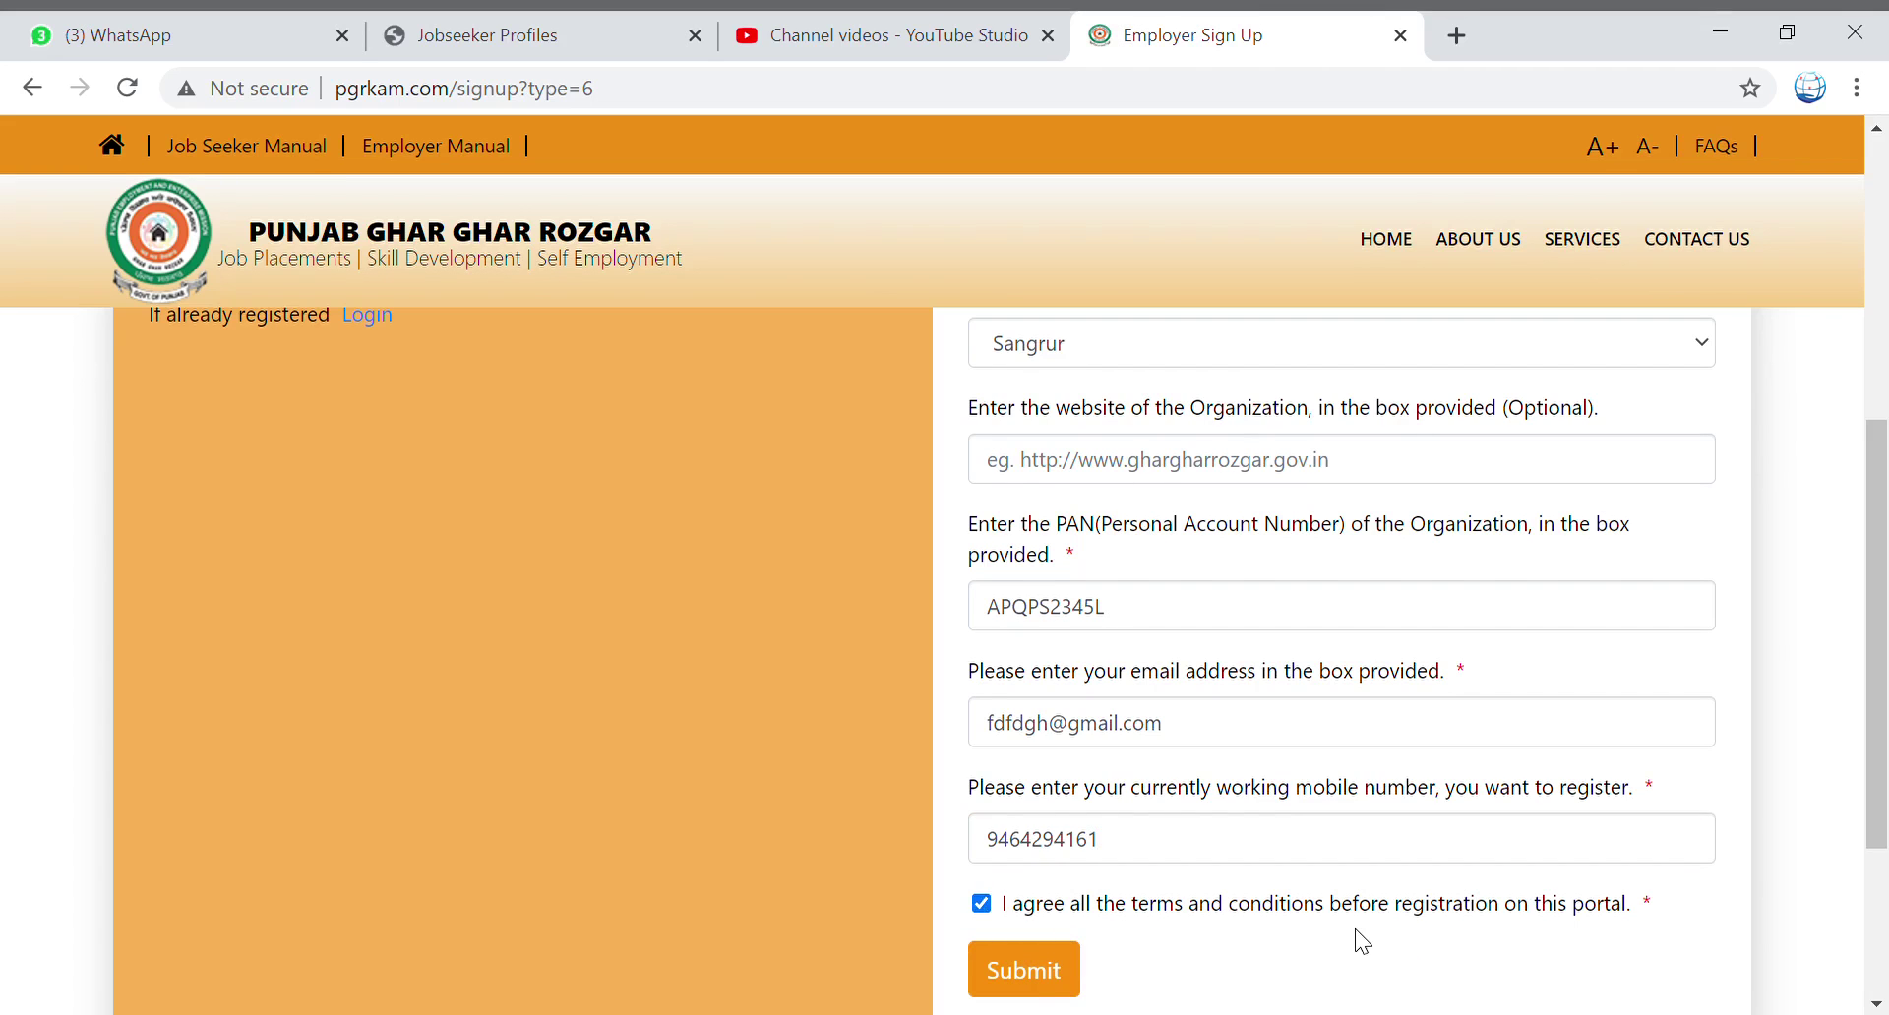
# - Submit the Employer Sign Up form with the terms checkbox ticked
pyautogui.scroll(6, 1354, 929)
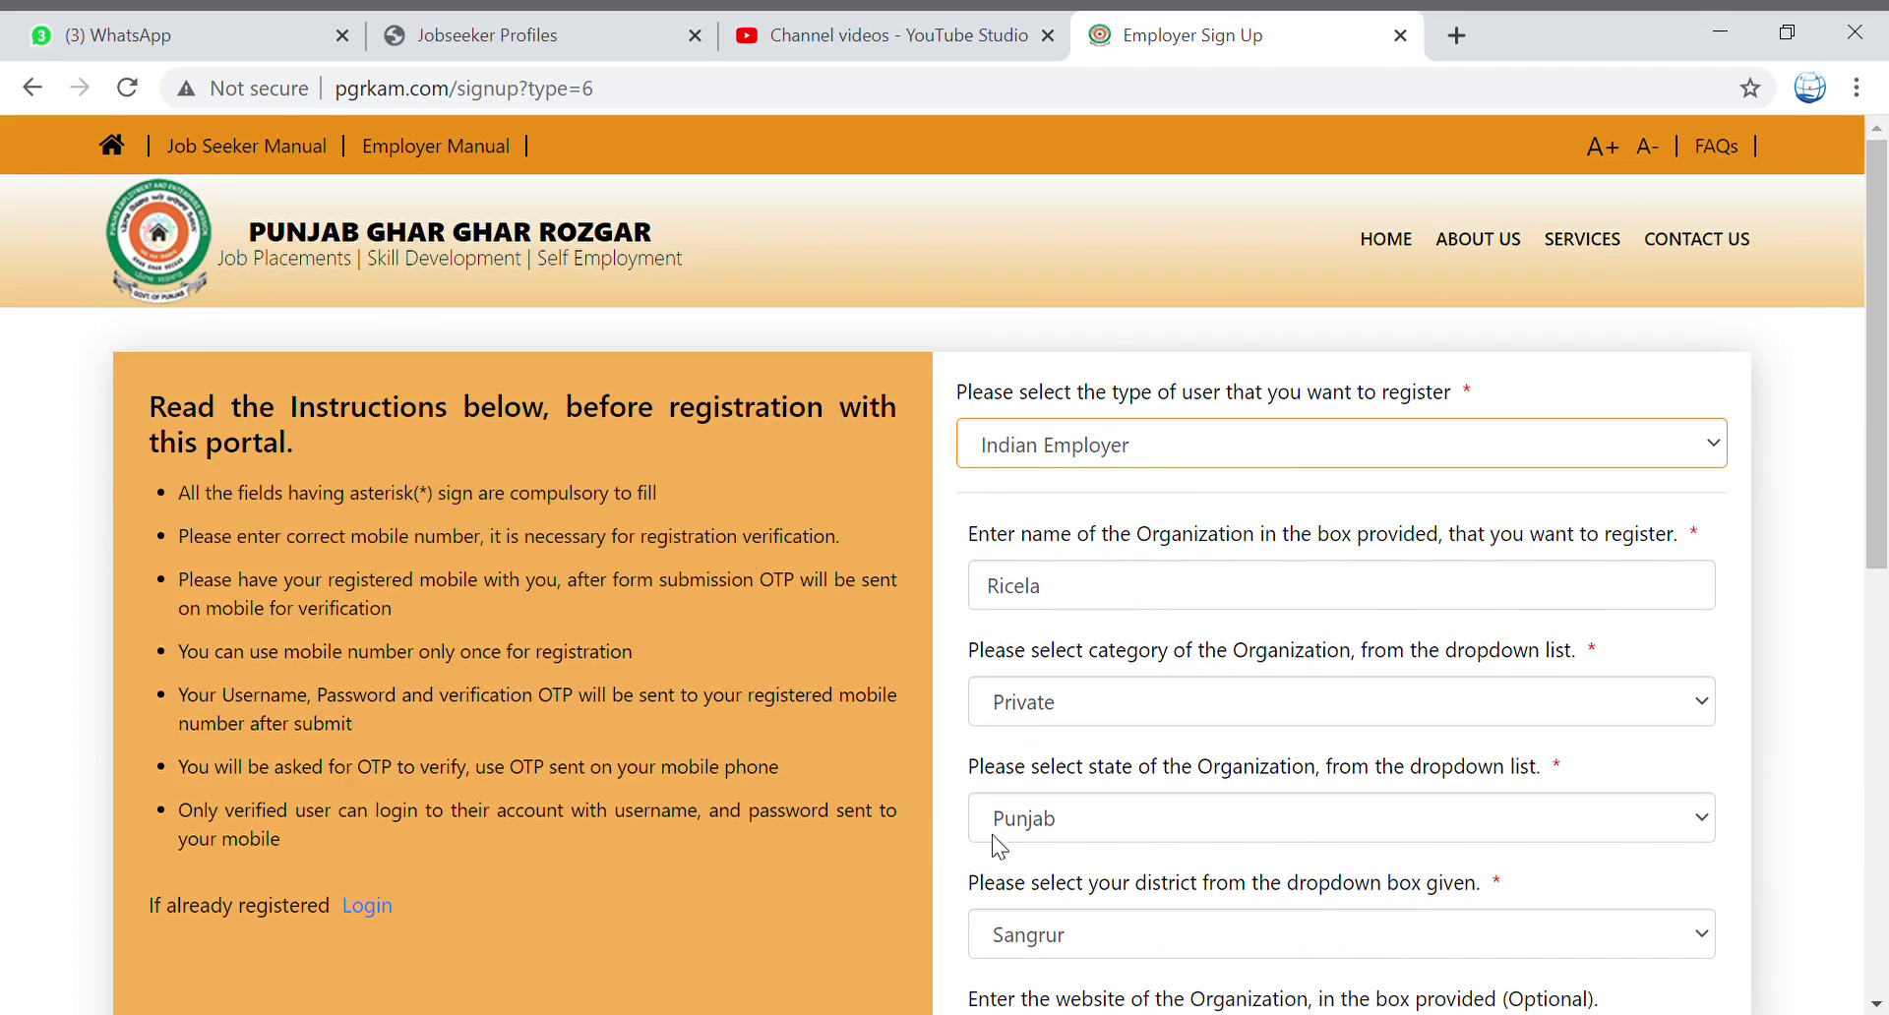
pyautogui.scroll(-3, 1571, 830)
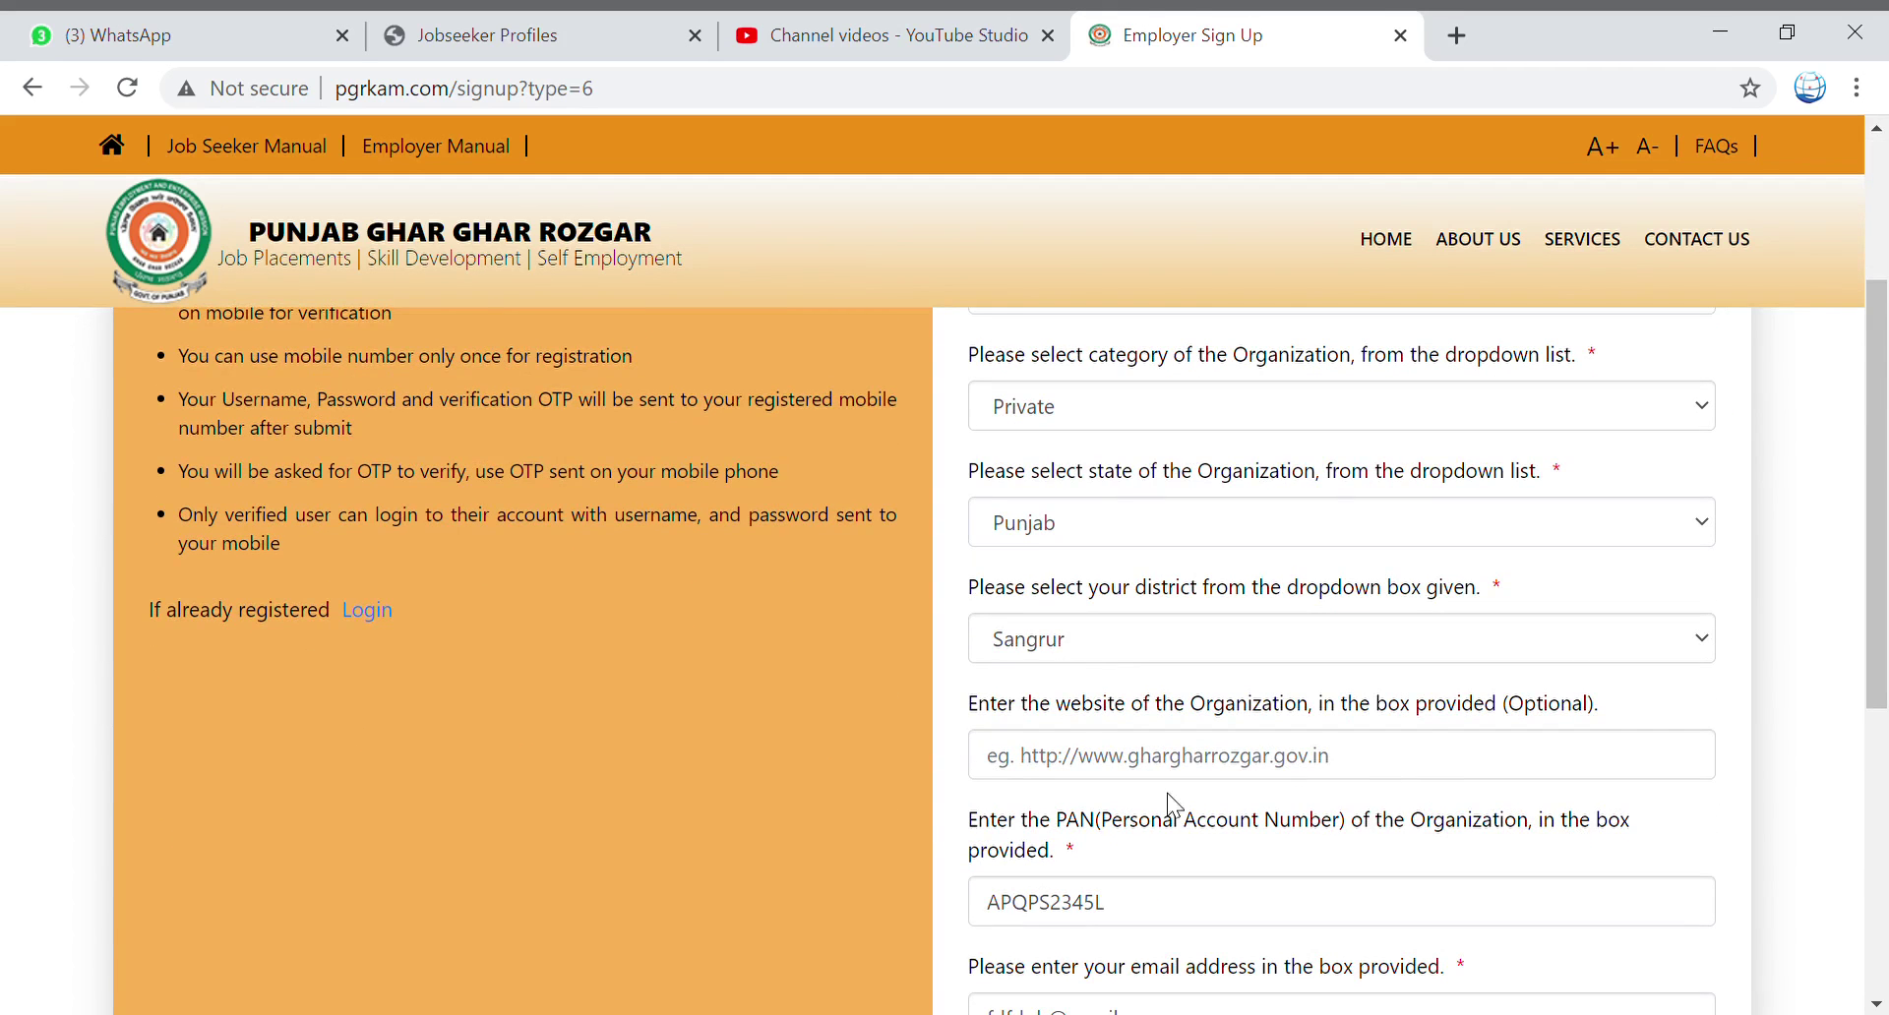
pyautogui.scroll(-1, 1243, 903)
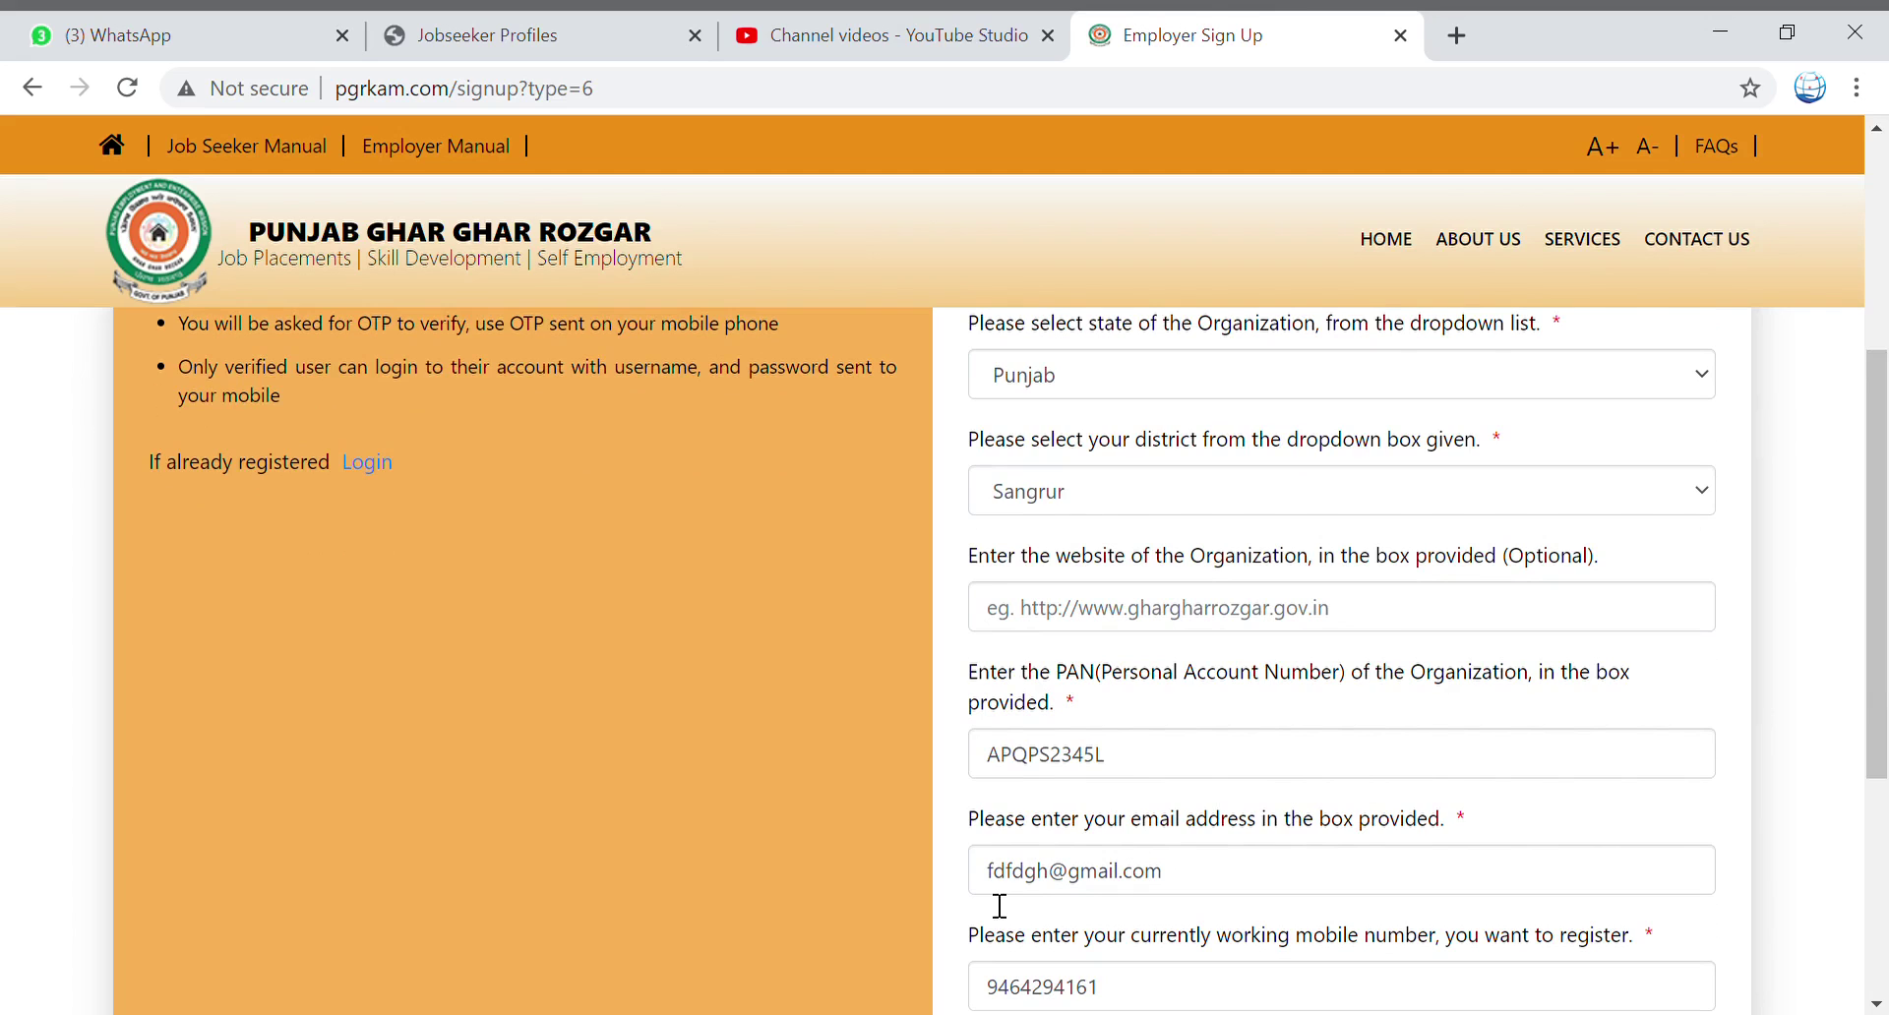
pyautogui.scroll(-3, 1253, 903)
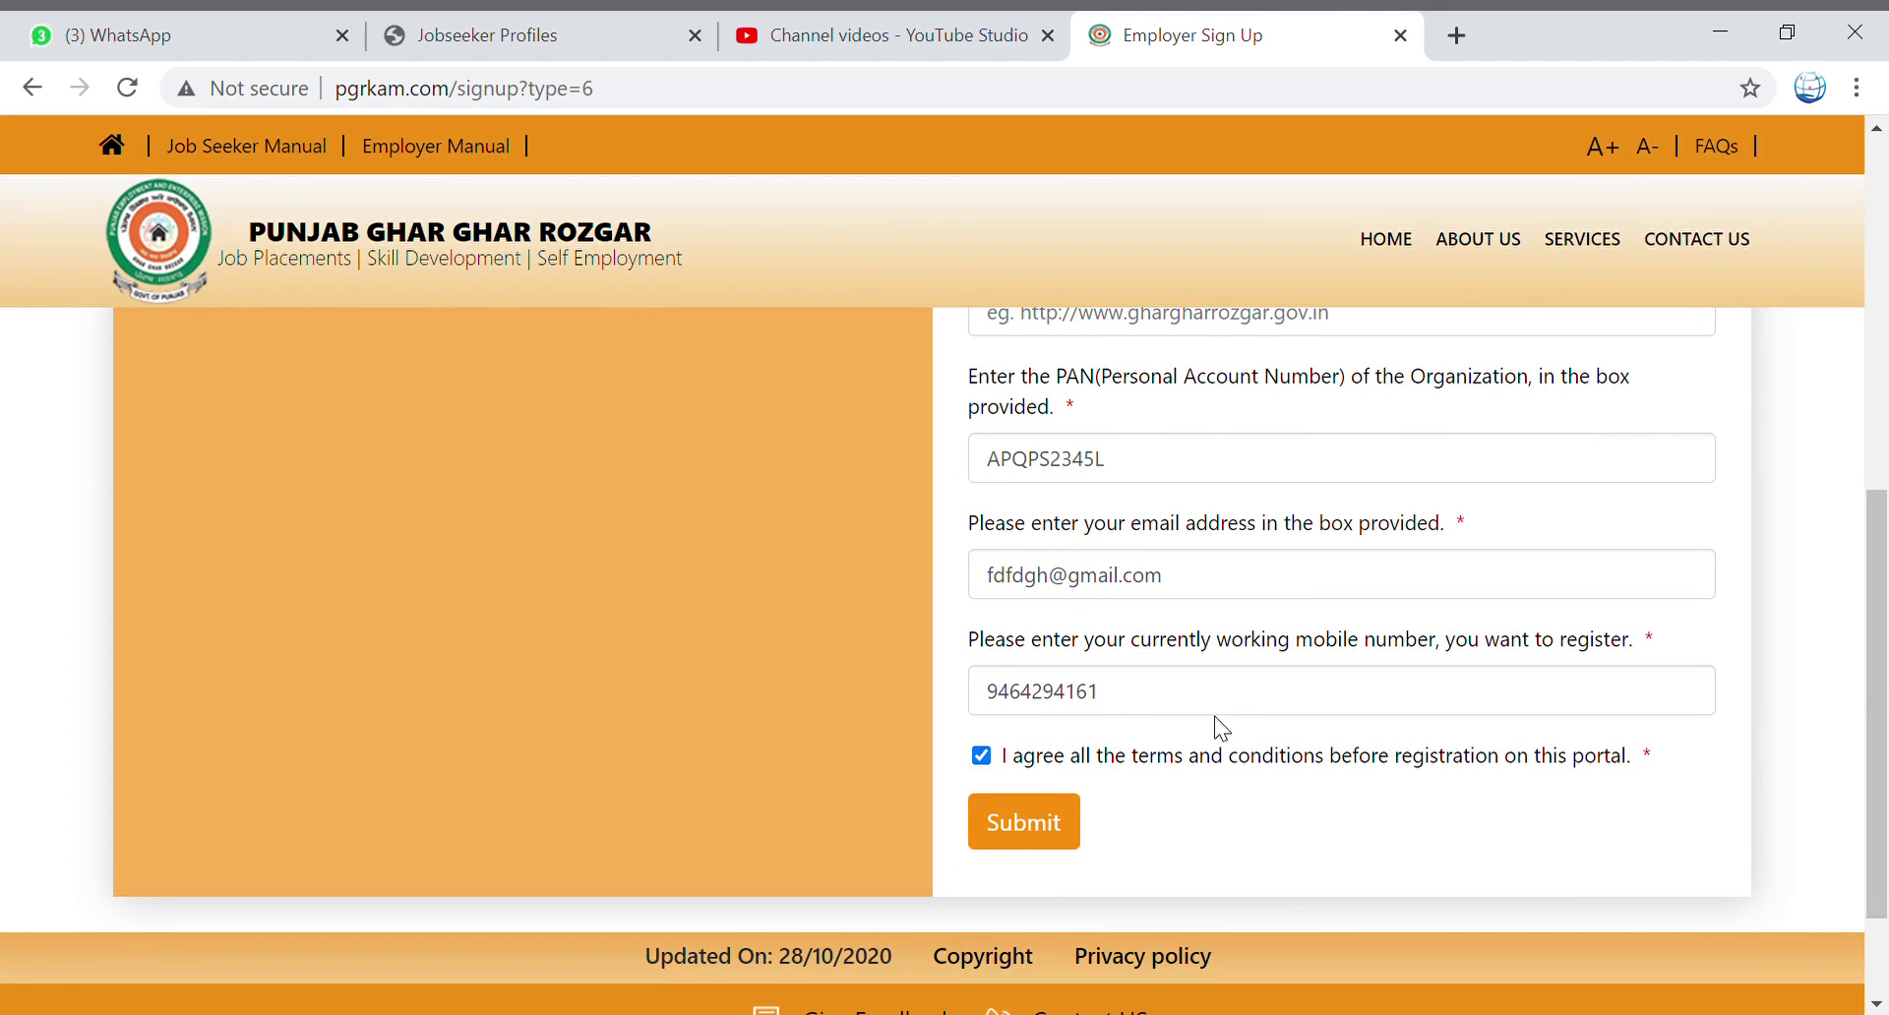
pyautogui.click(1033, 841)
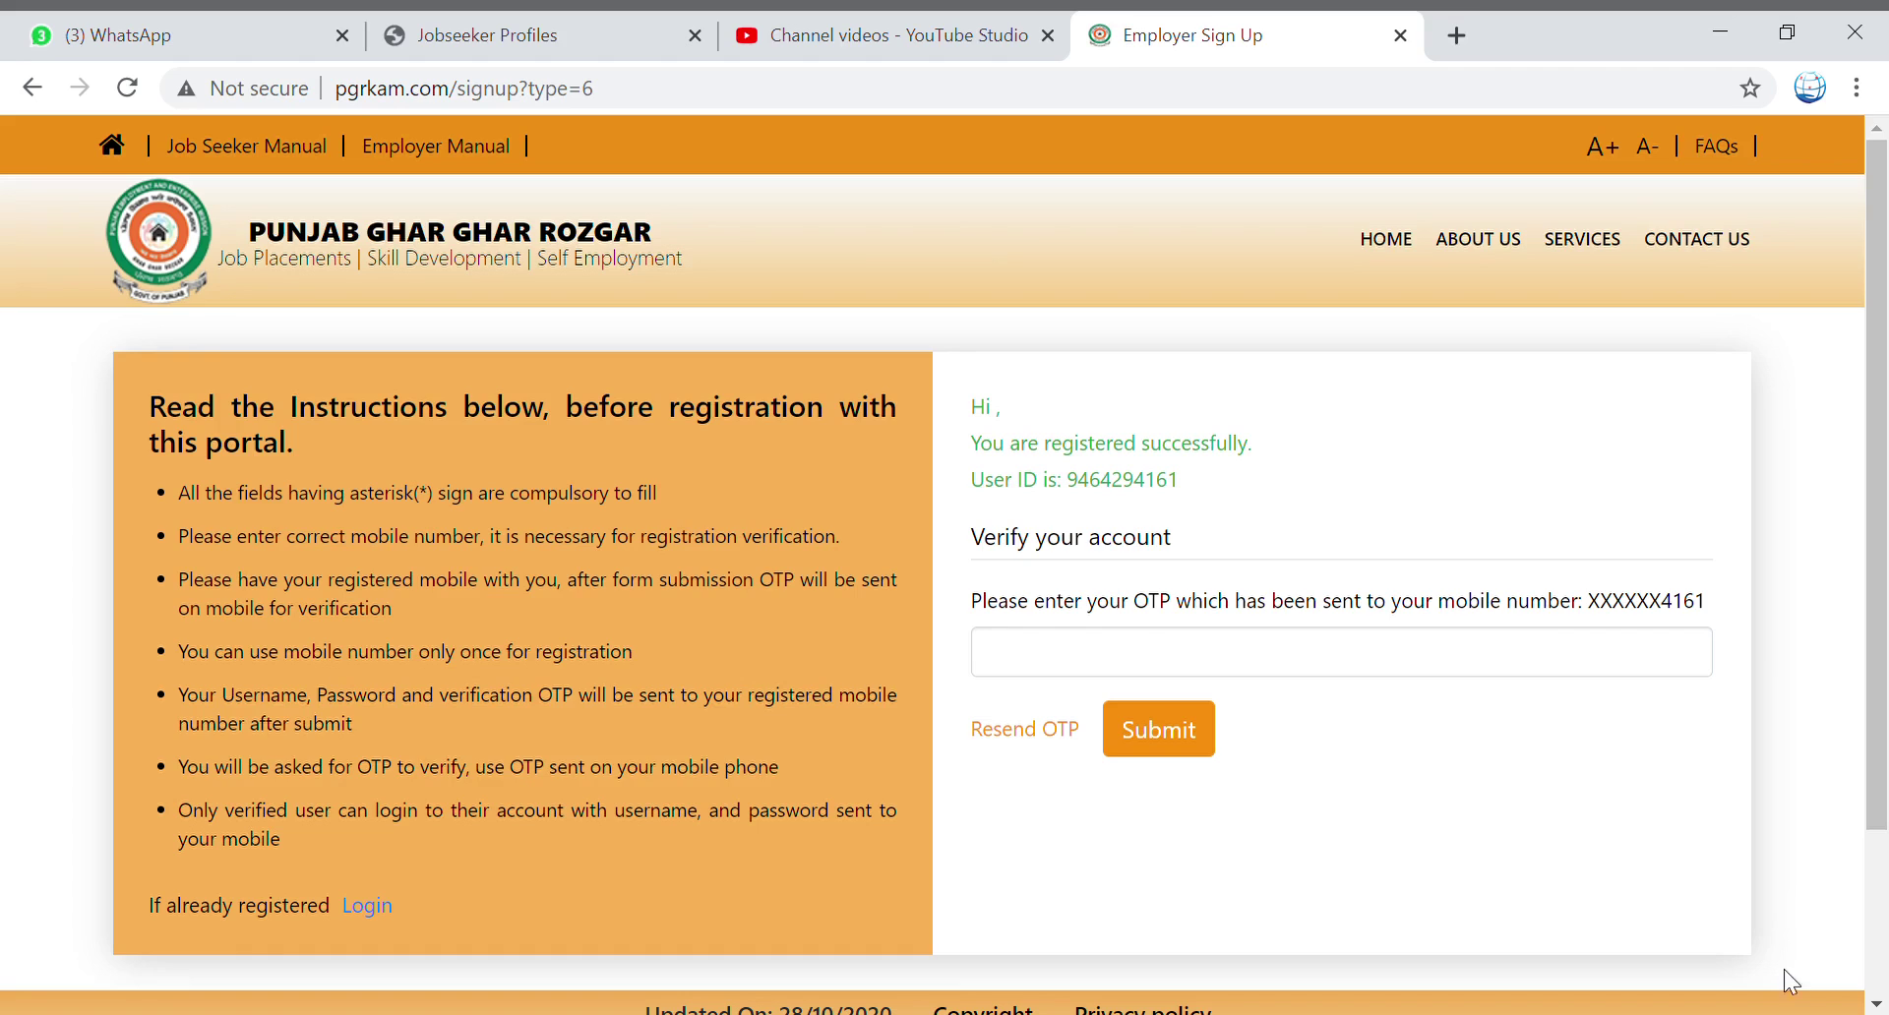
# - Verify the account with the OTP received on the mobile, then go to login
pyautogui.click(1026, 669)
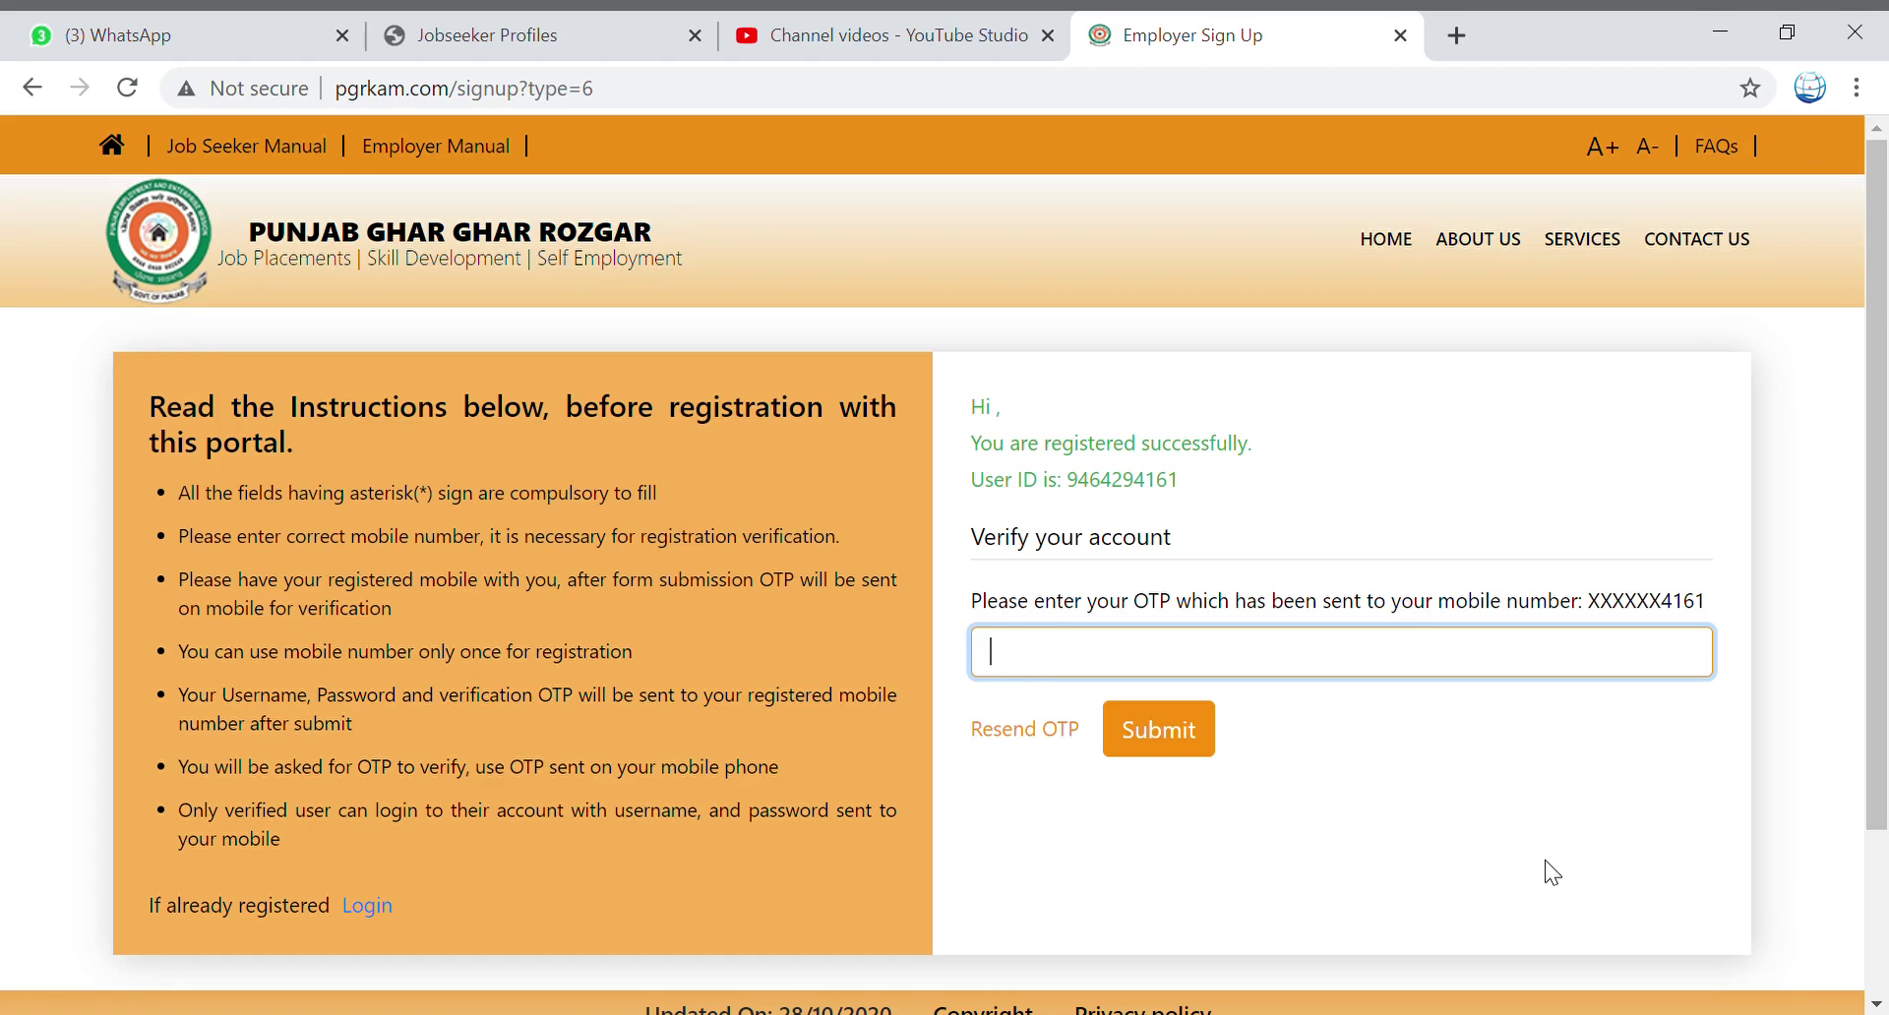
pyautogui.click(1176, 735)
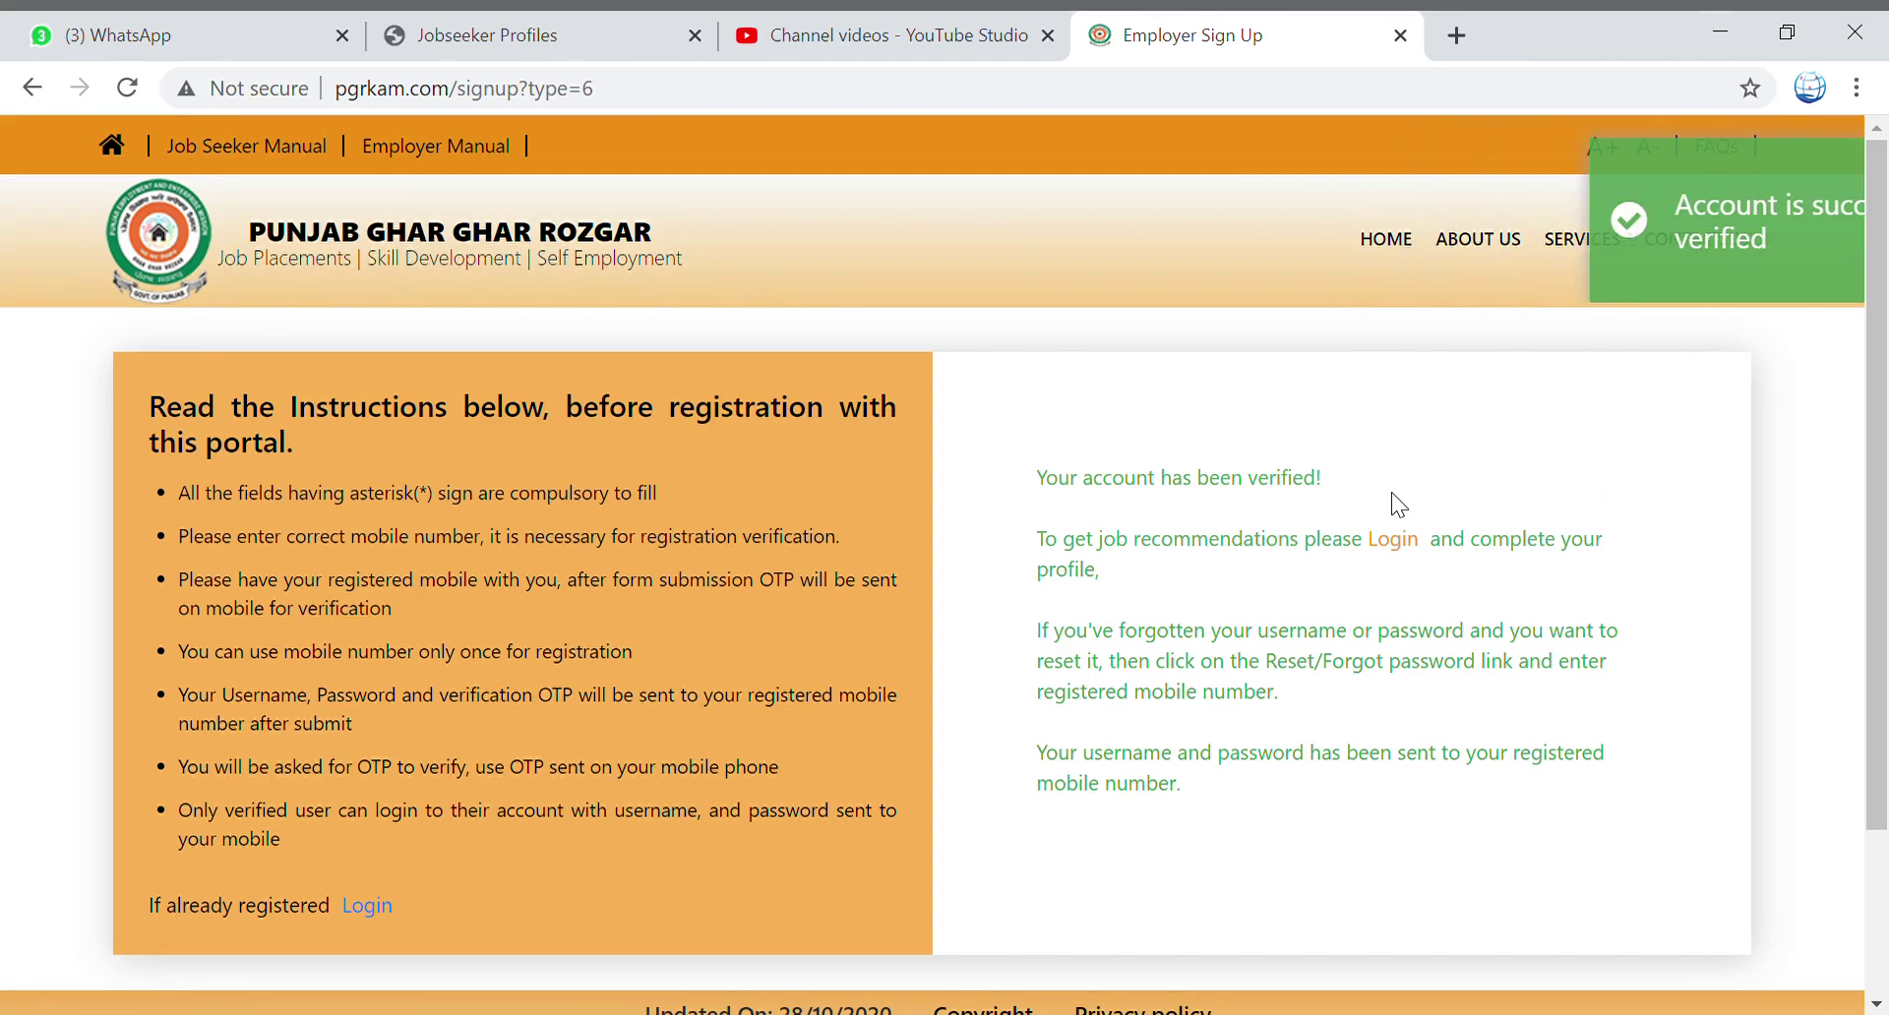
pyautogui.click(1404, 549)
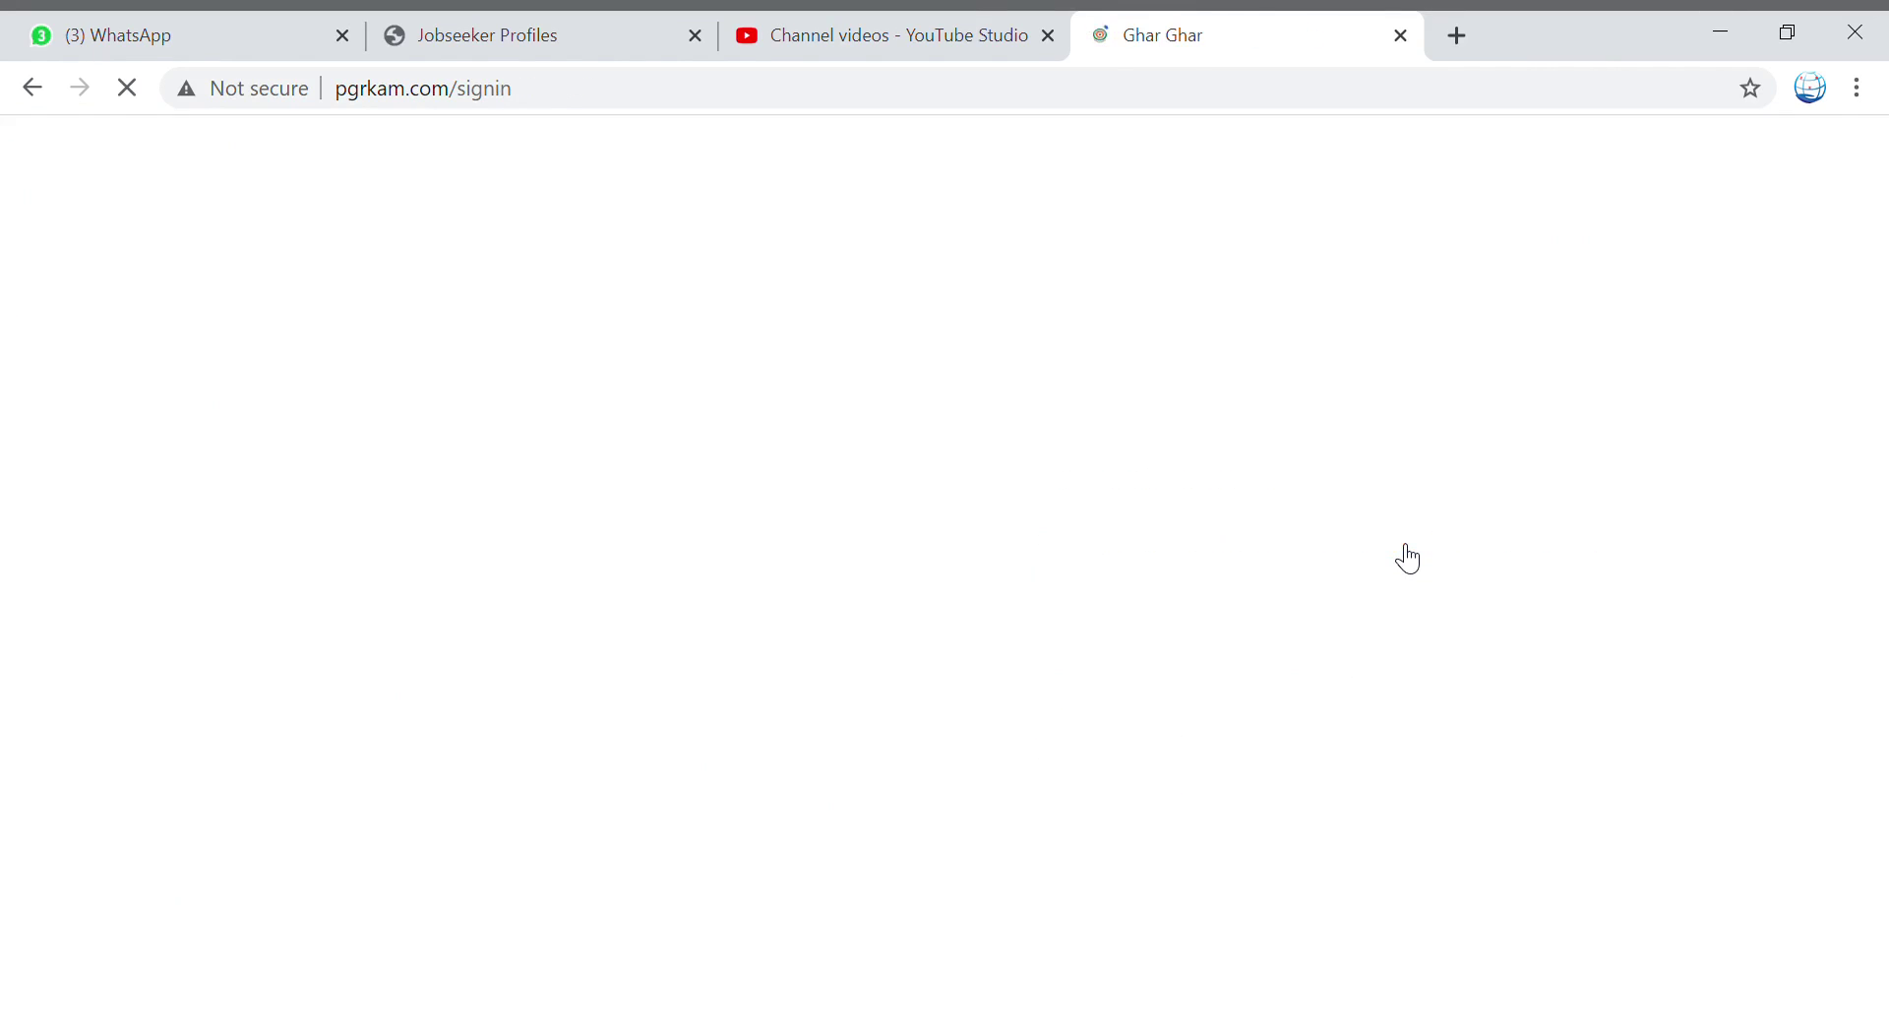
# - Enter the registered mobile number on the login page and choose Login with OTP
pyautogui.click(1013, 569)
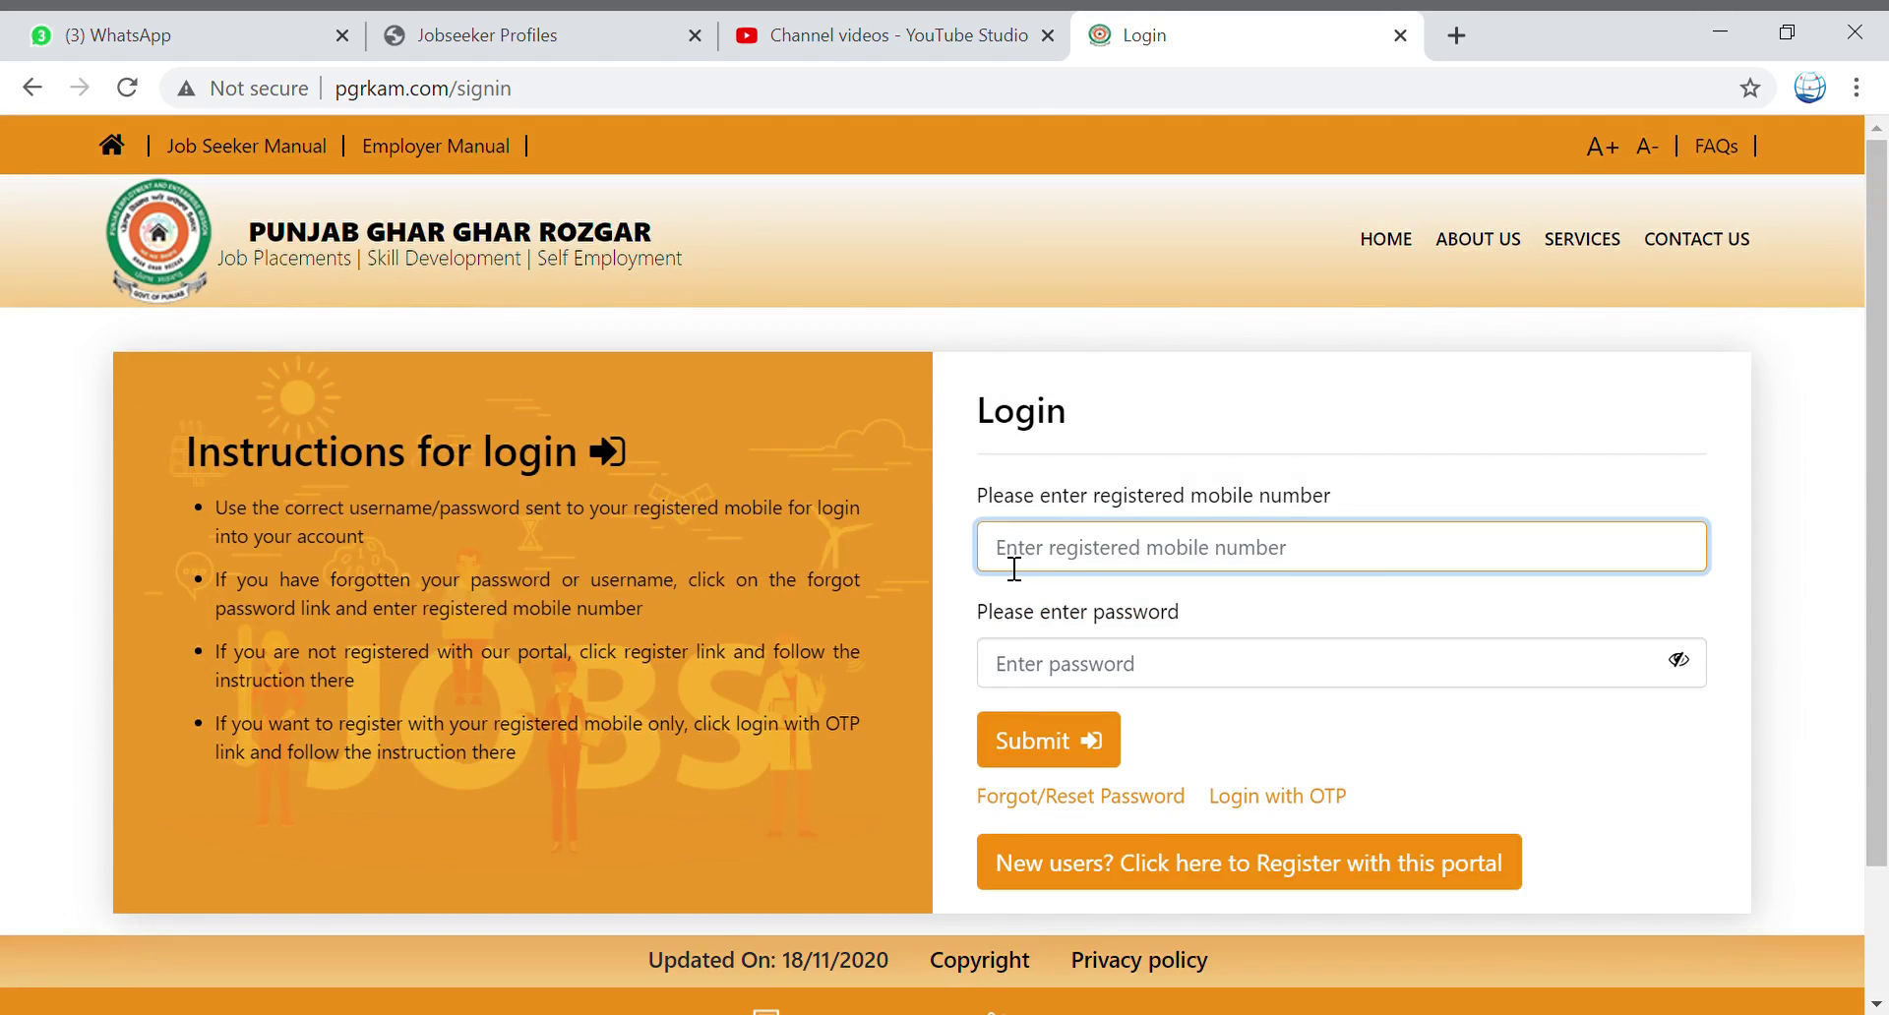
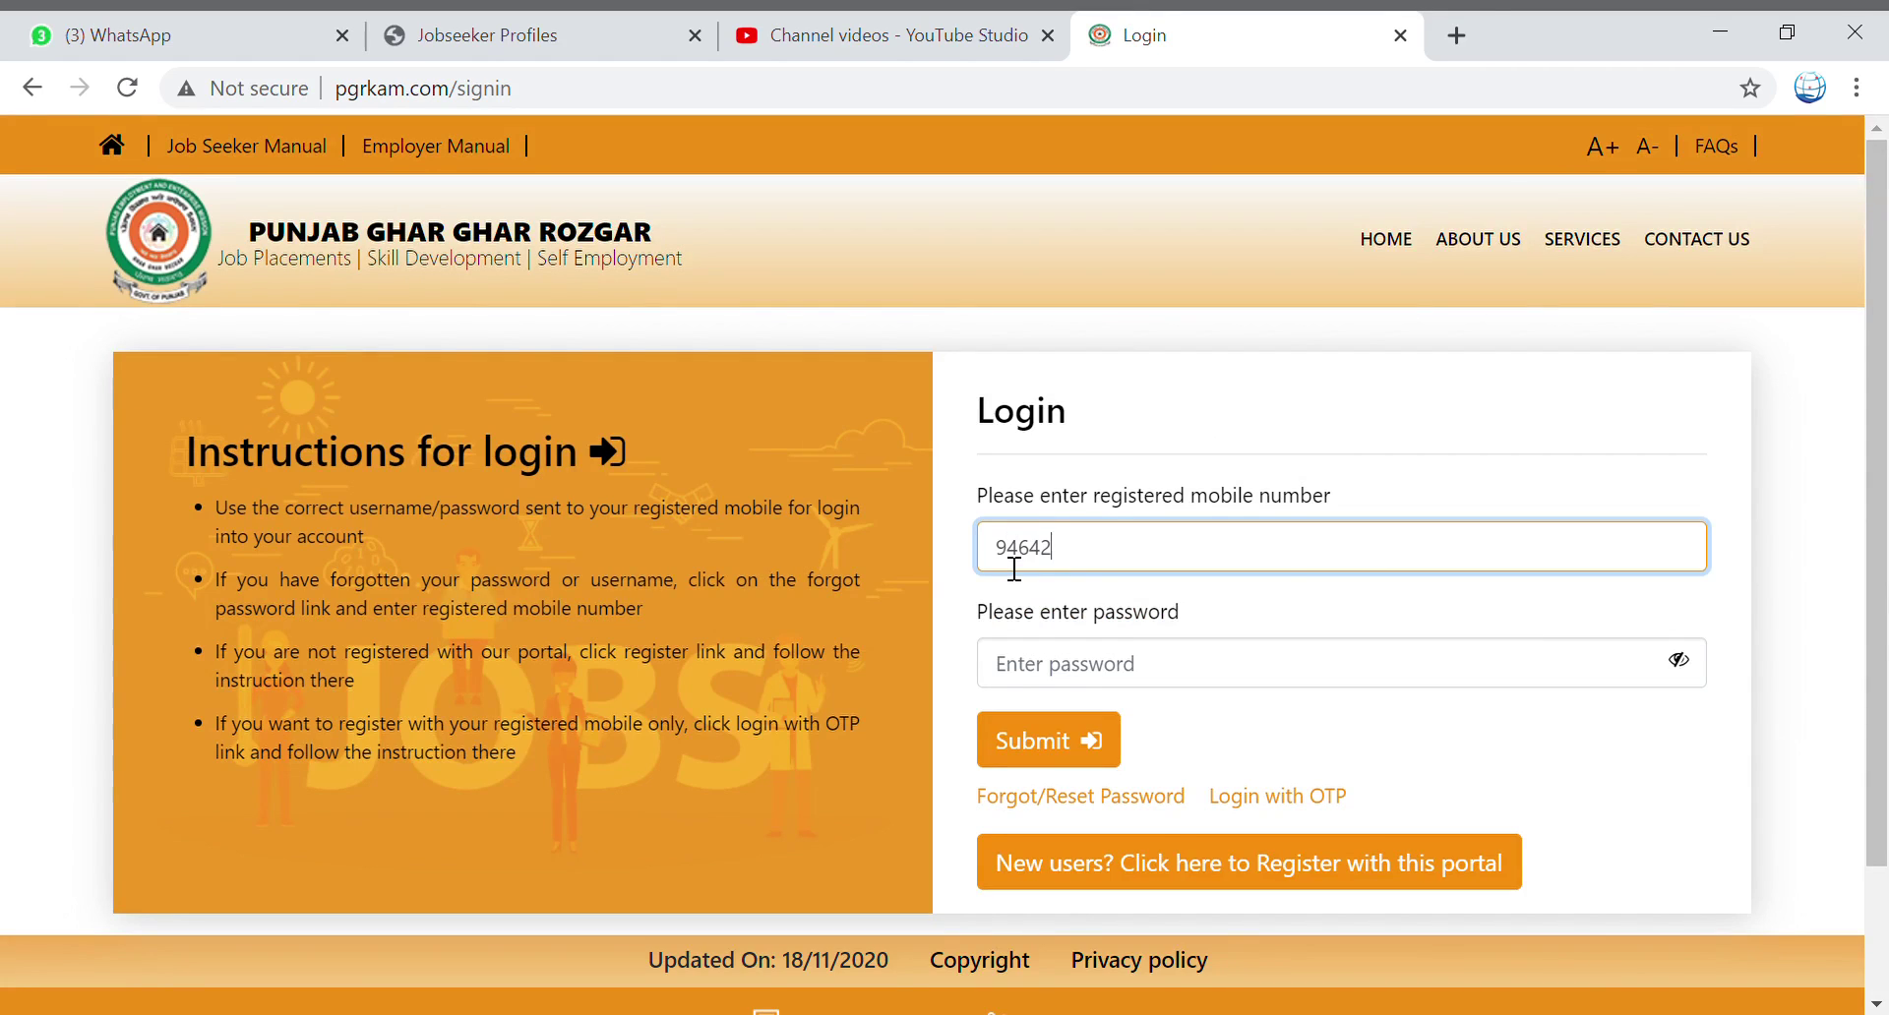
pyautogui.click(1295, 809)
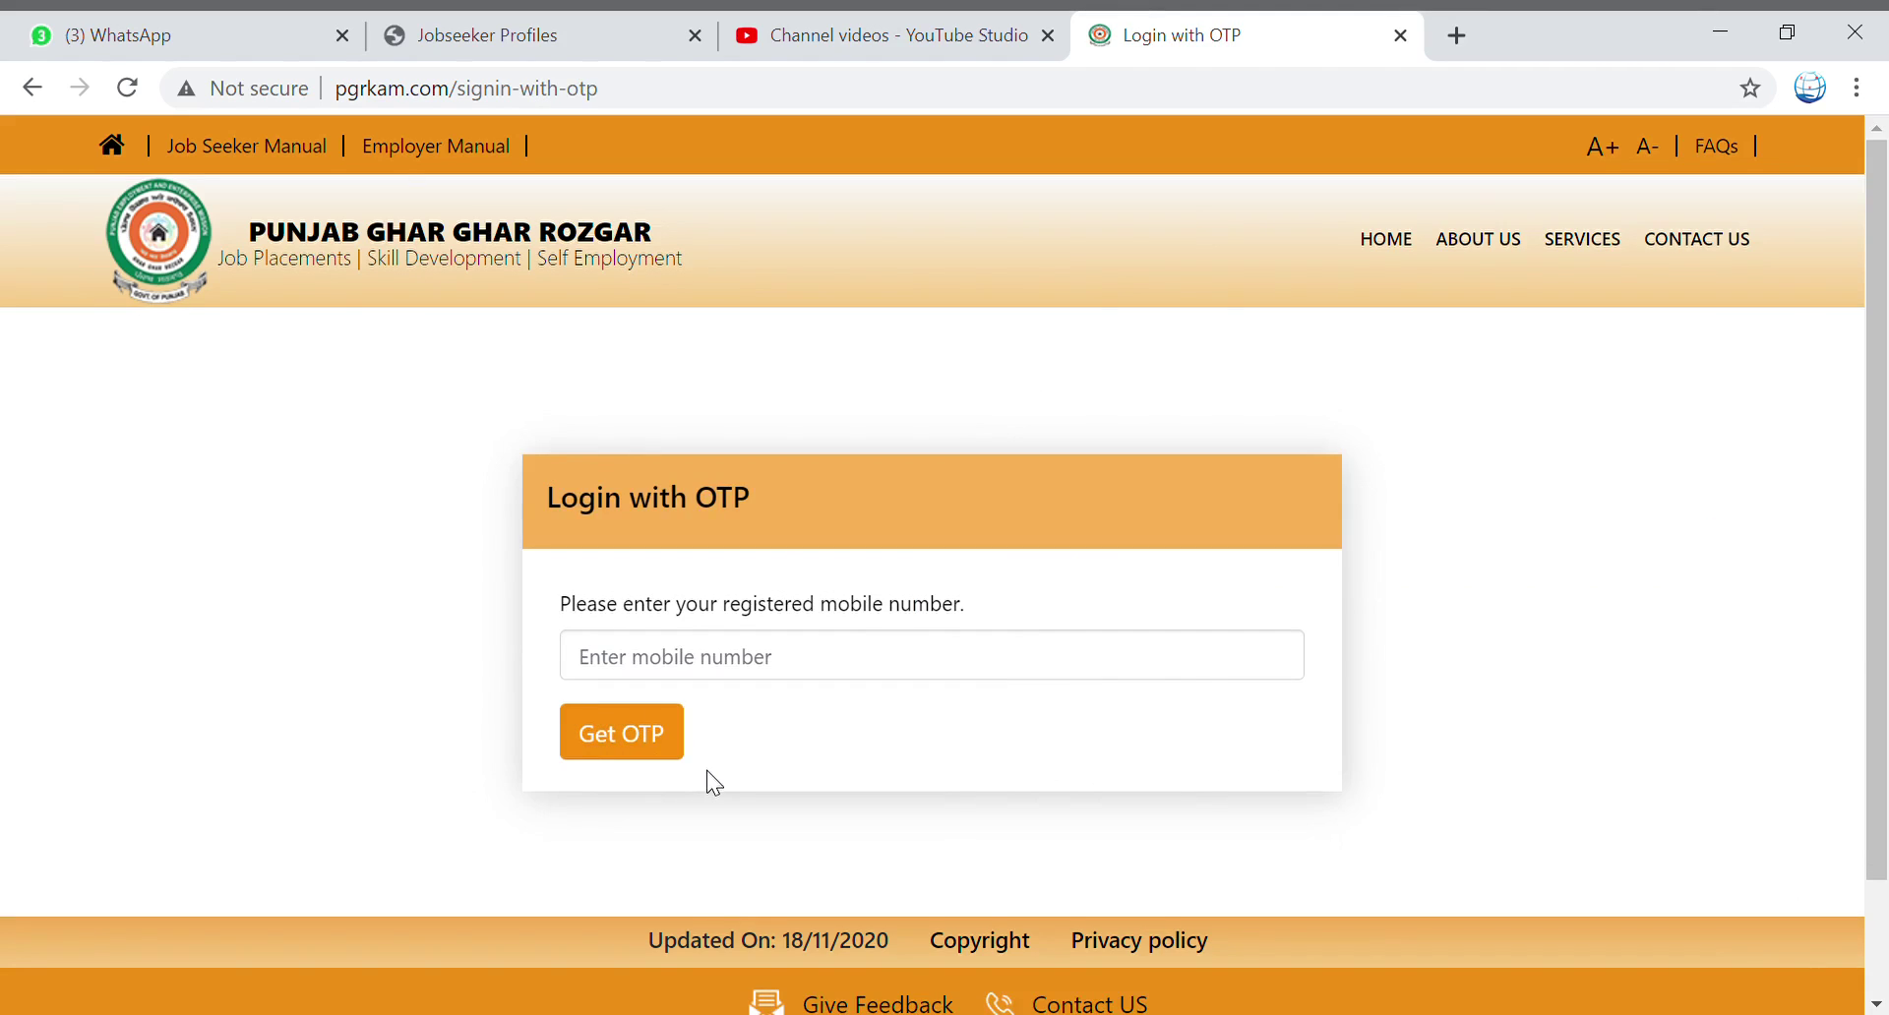
# - Request an OTP for the saved mobile number and log in with the received code
pyautogui.click(594, 679)
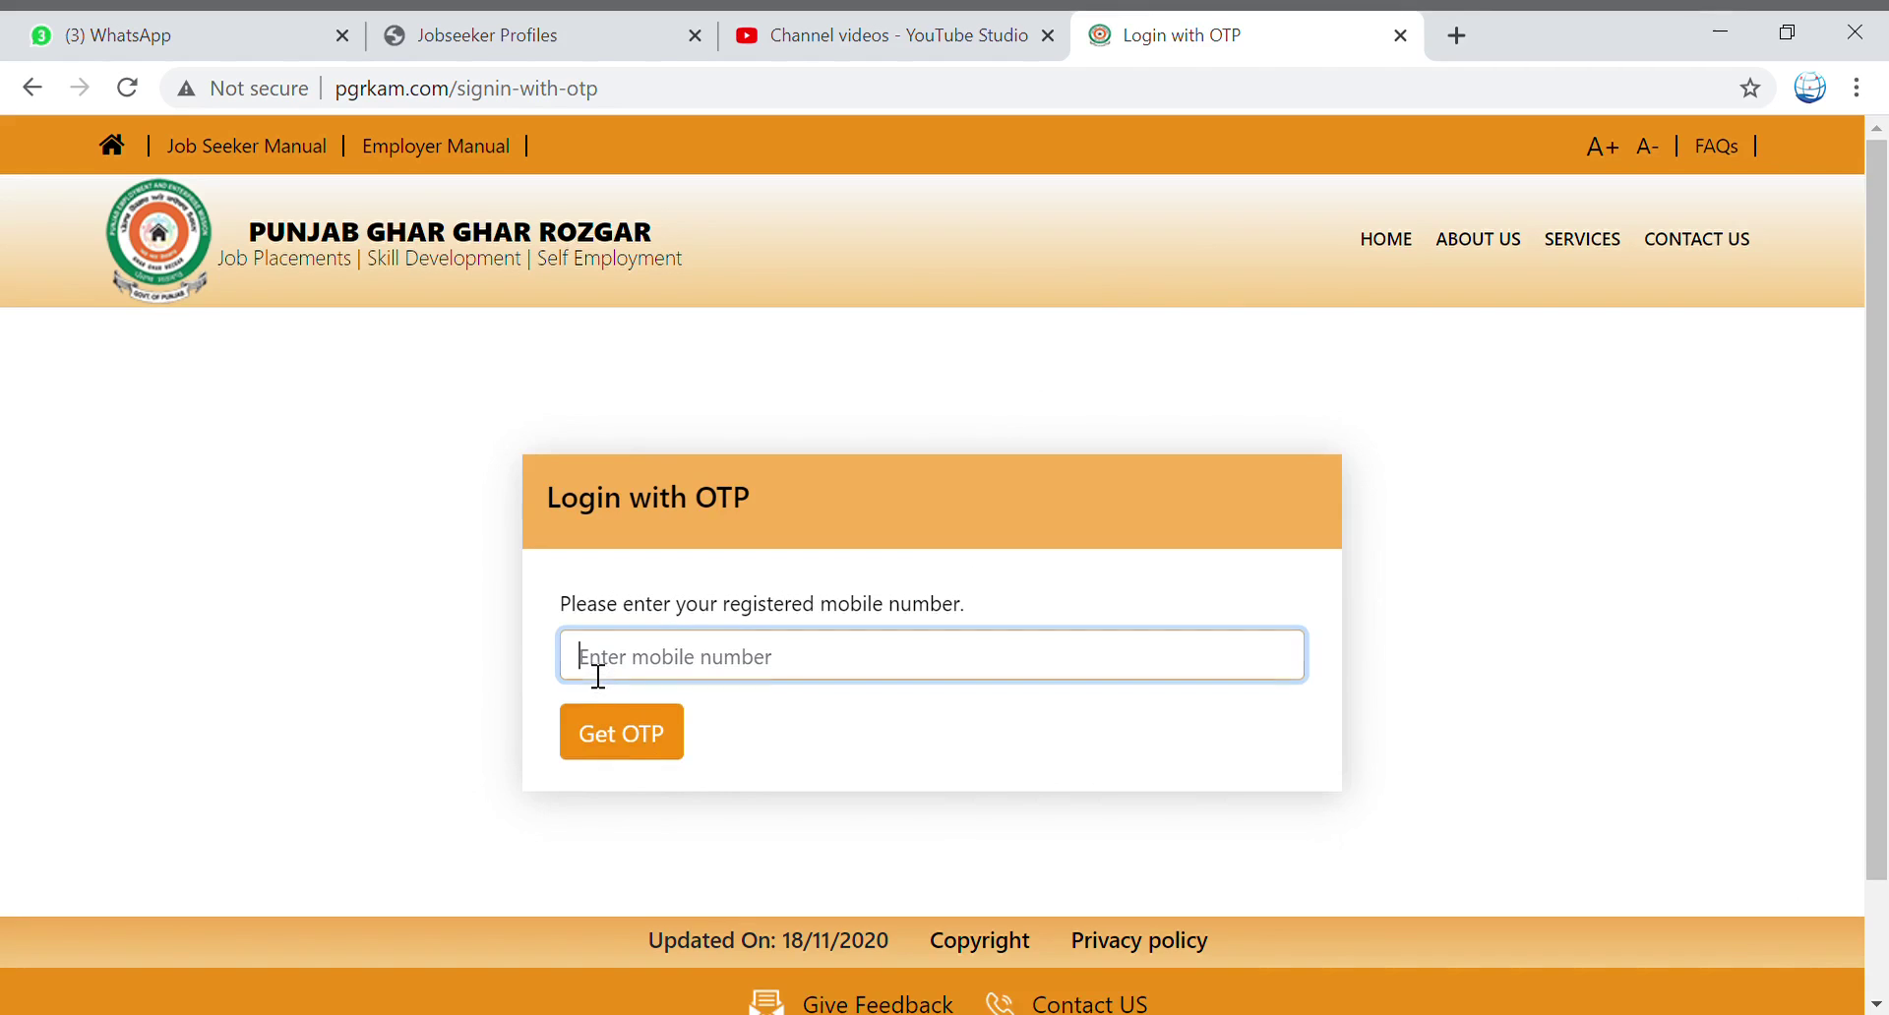
pyautogui.click(606, 722)
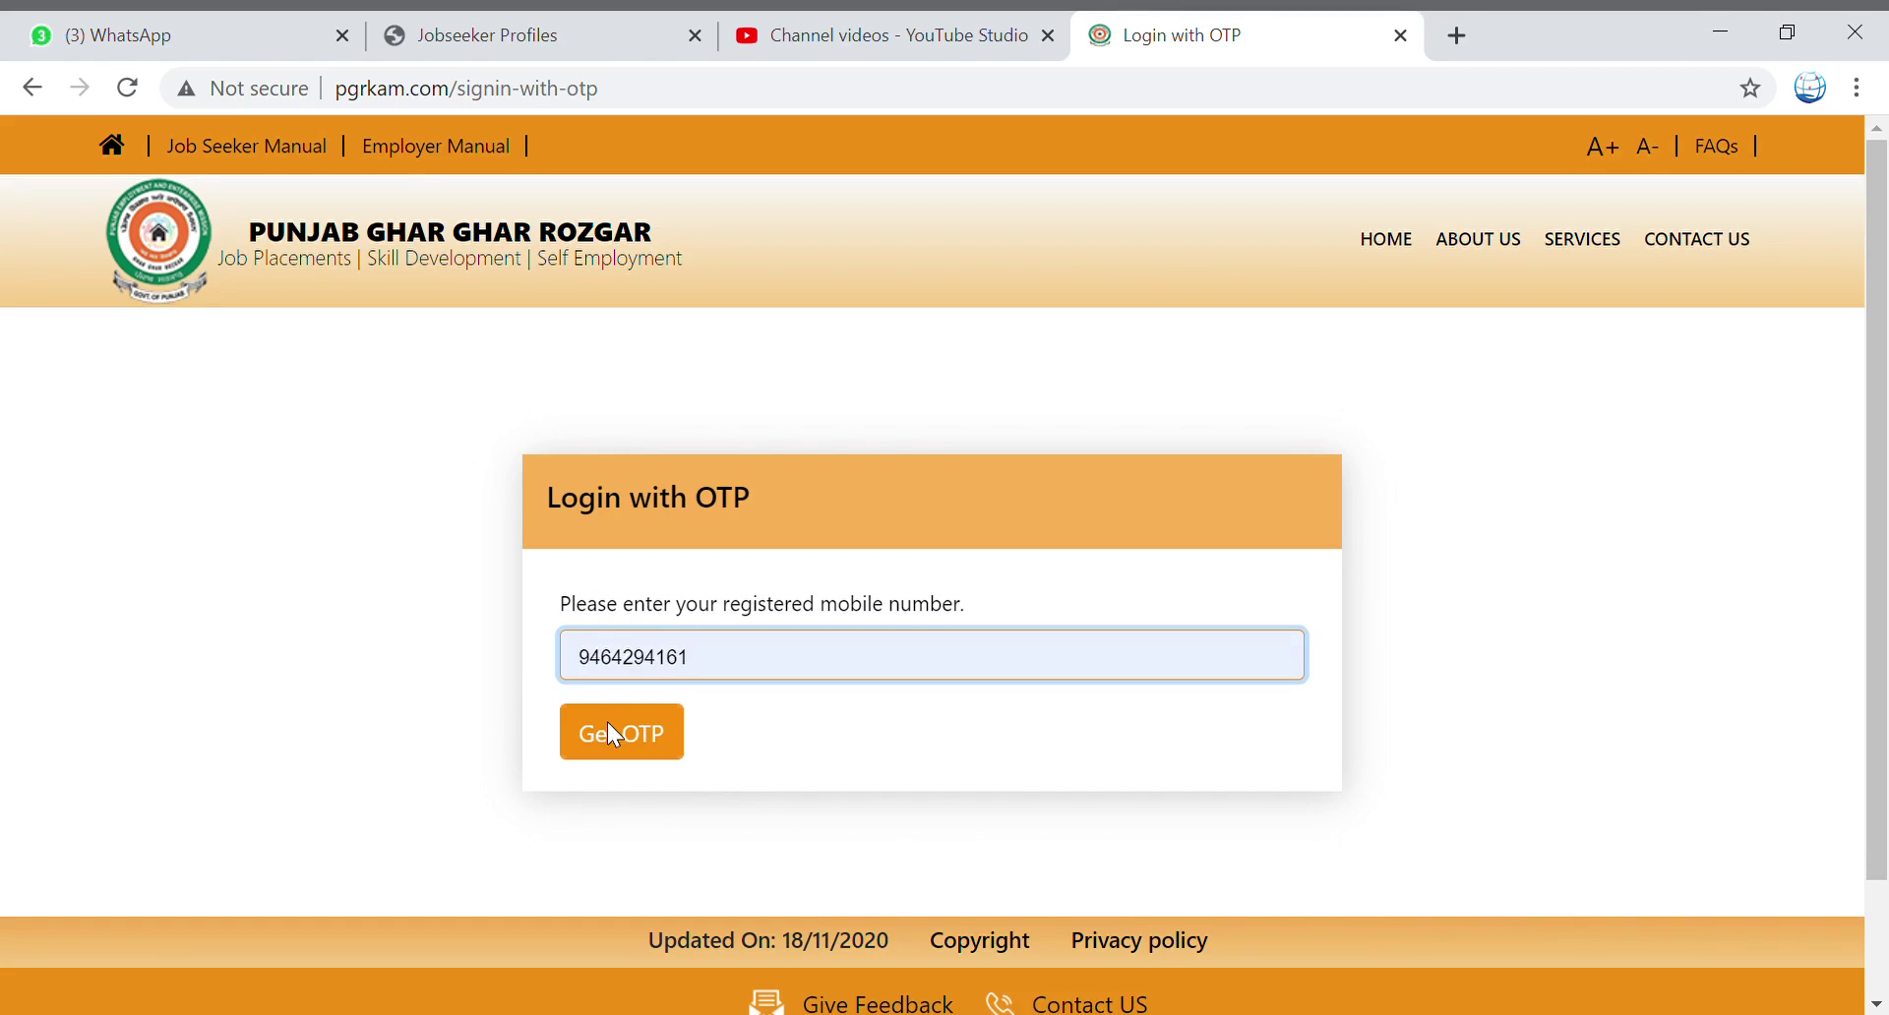
pyautogui.click(608, 725)
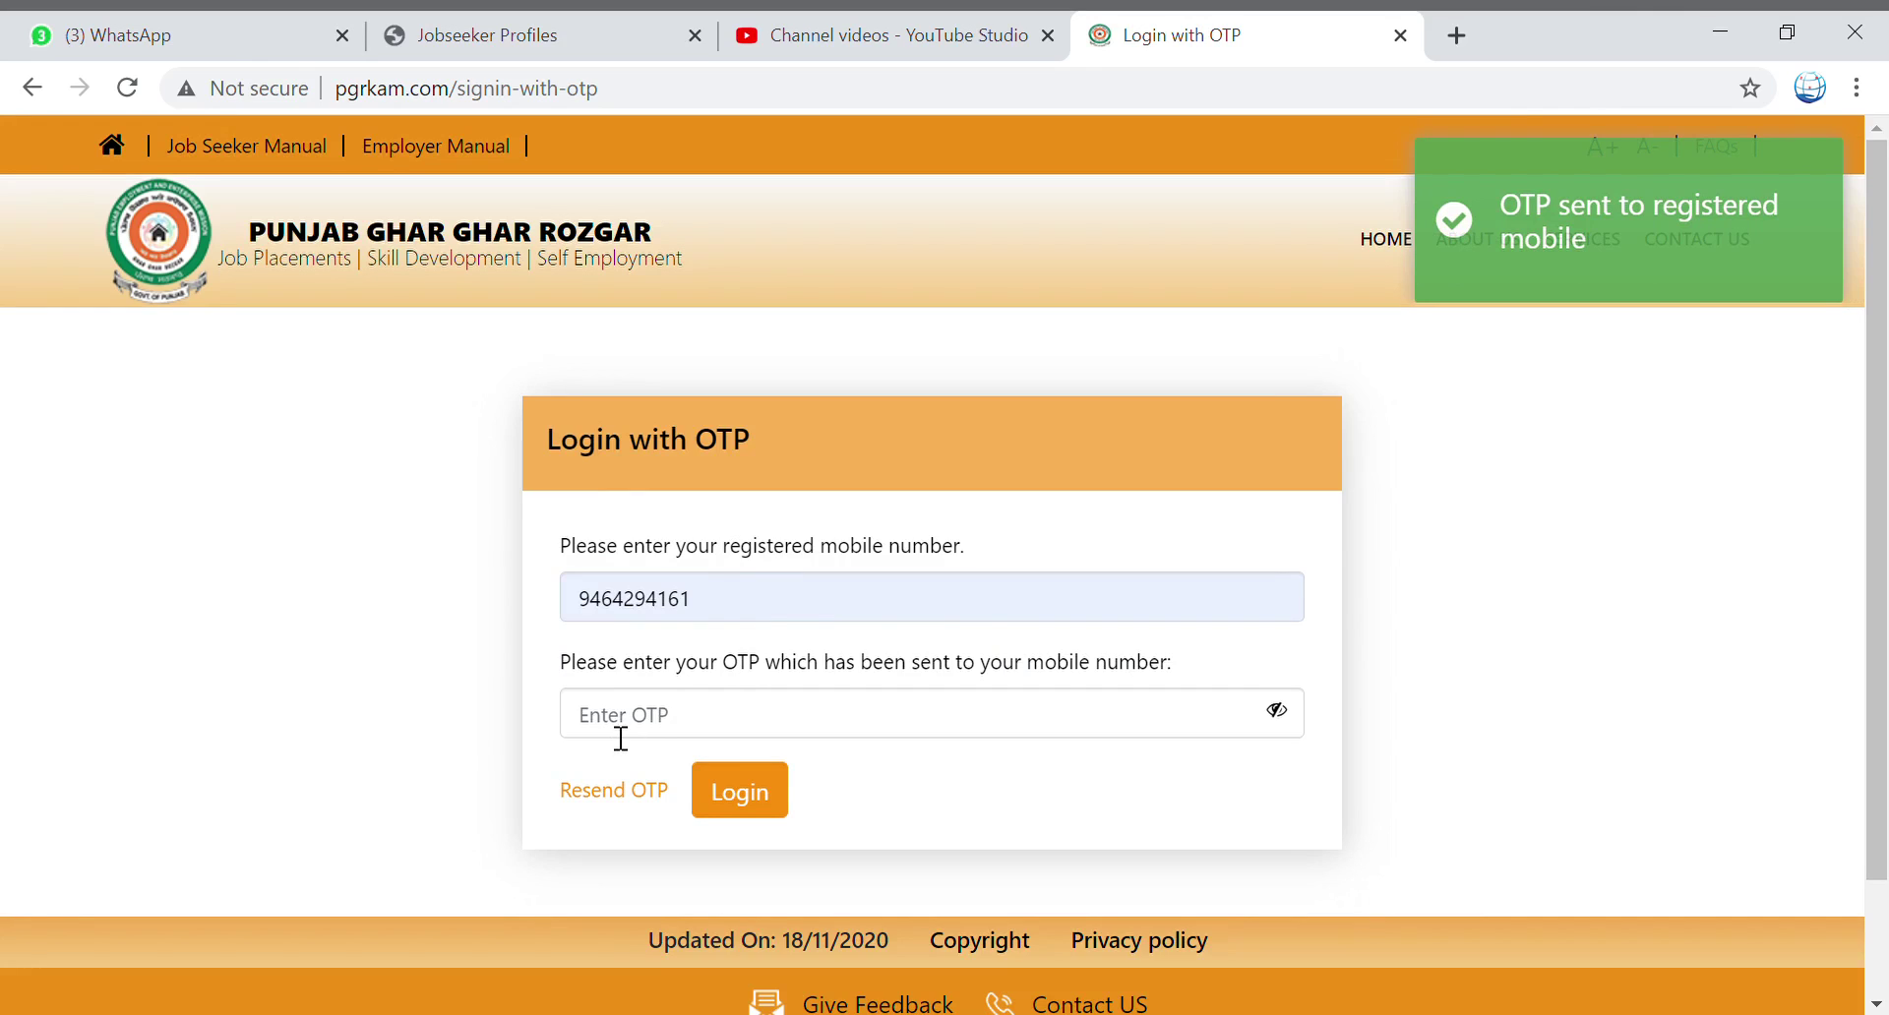
pyautogui.click(610, 733)
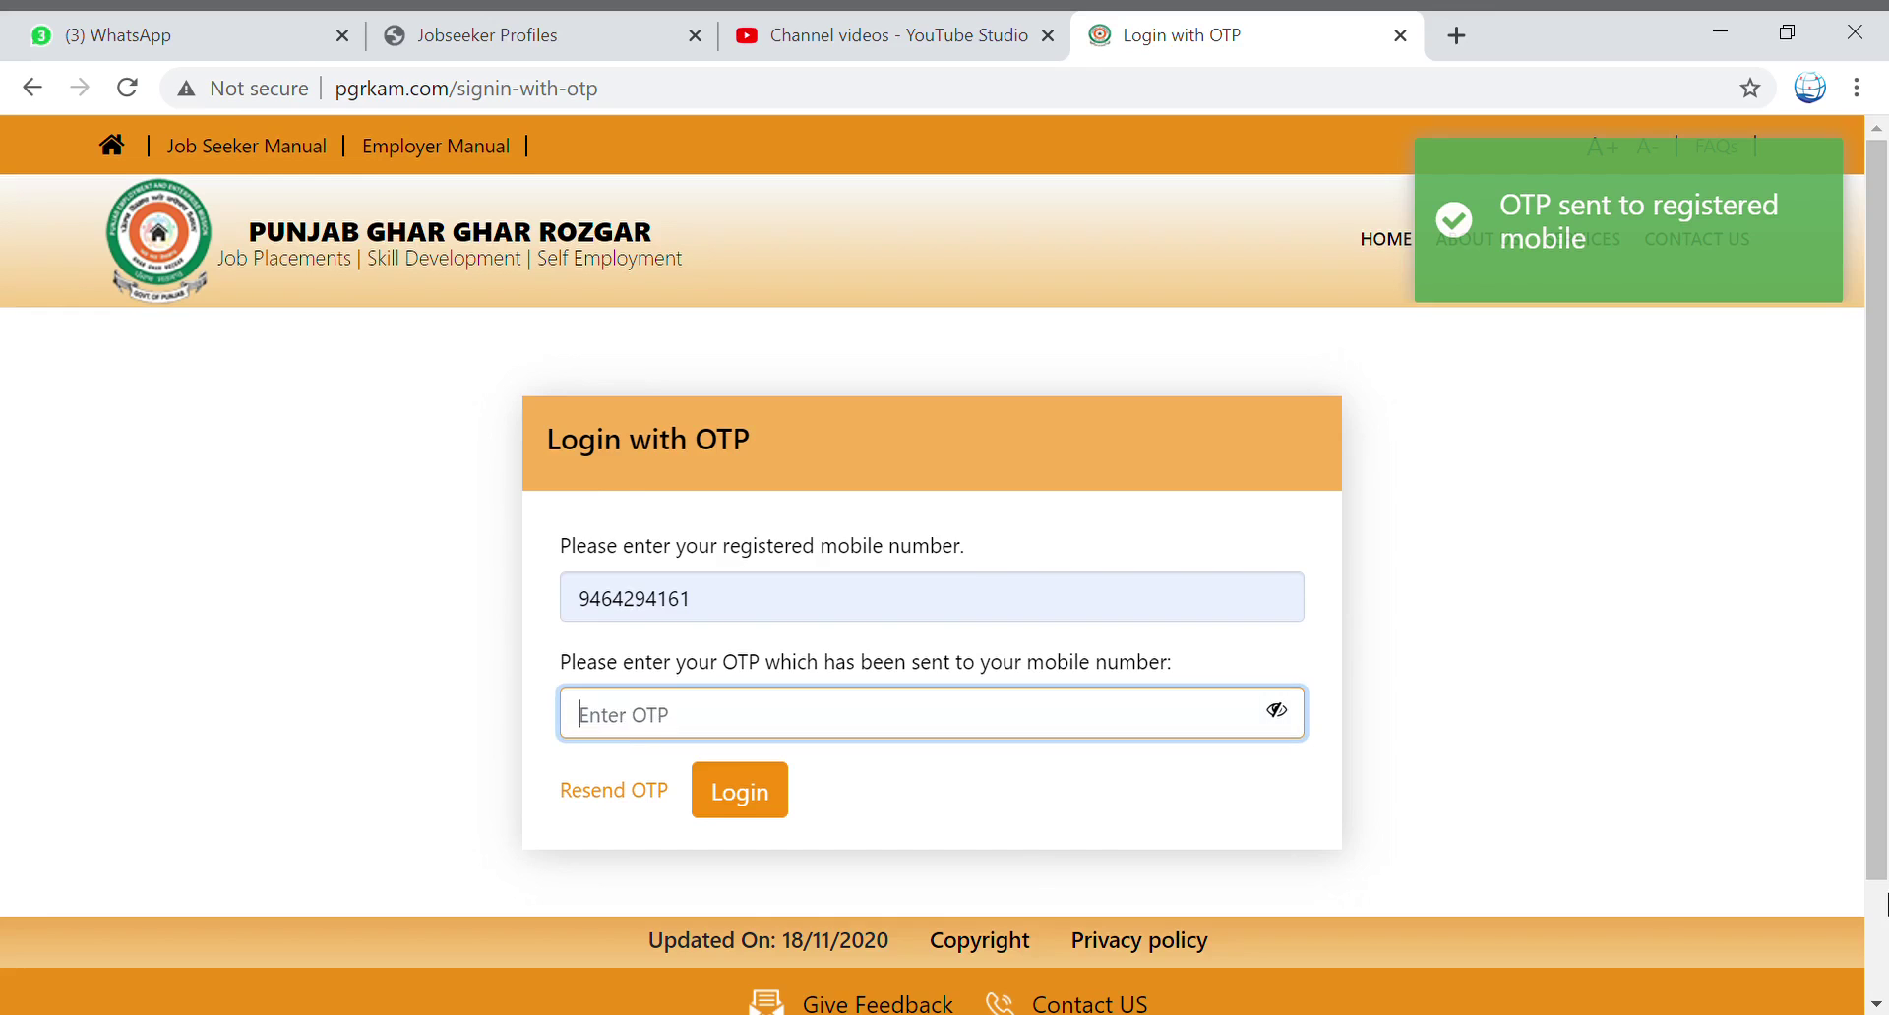
pyautogui.write('••••')
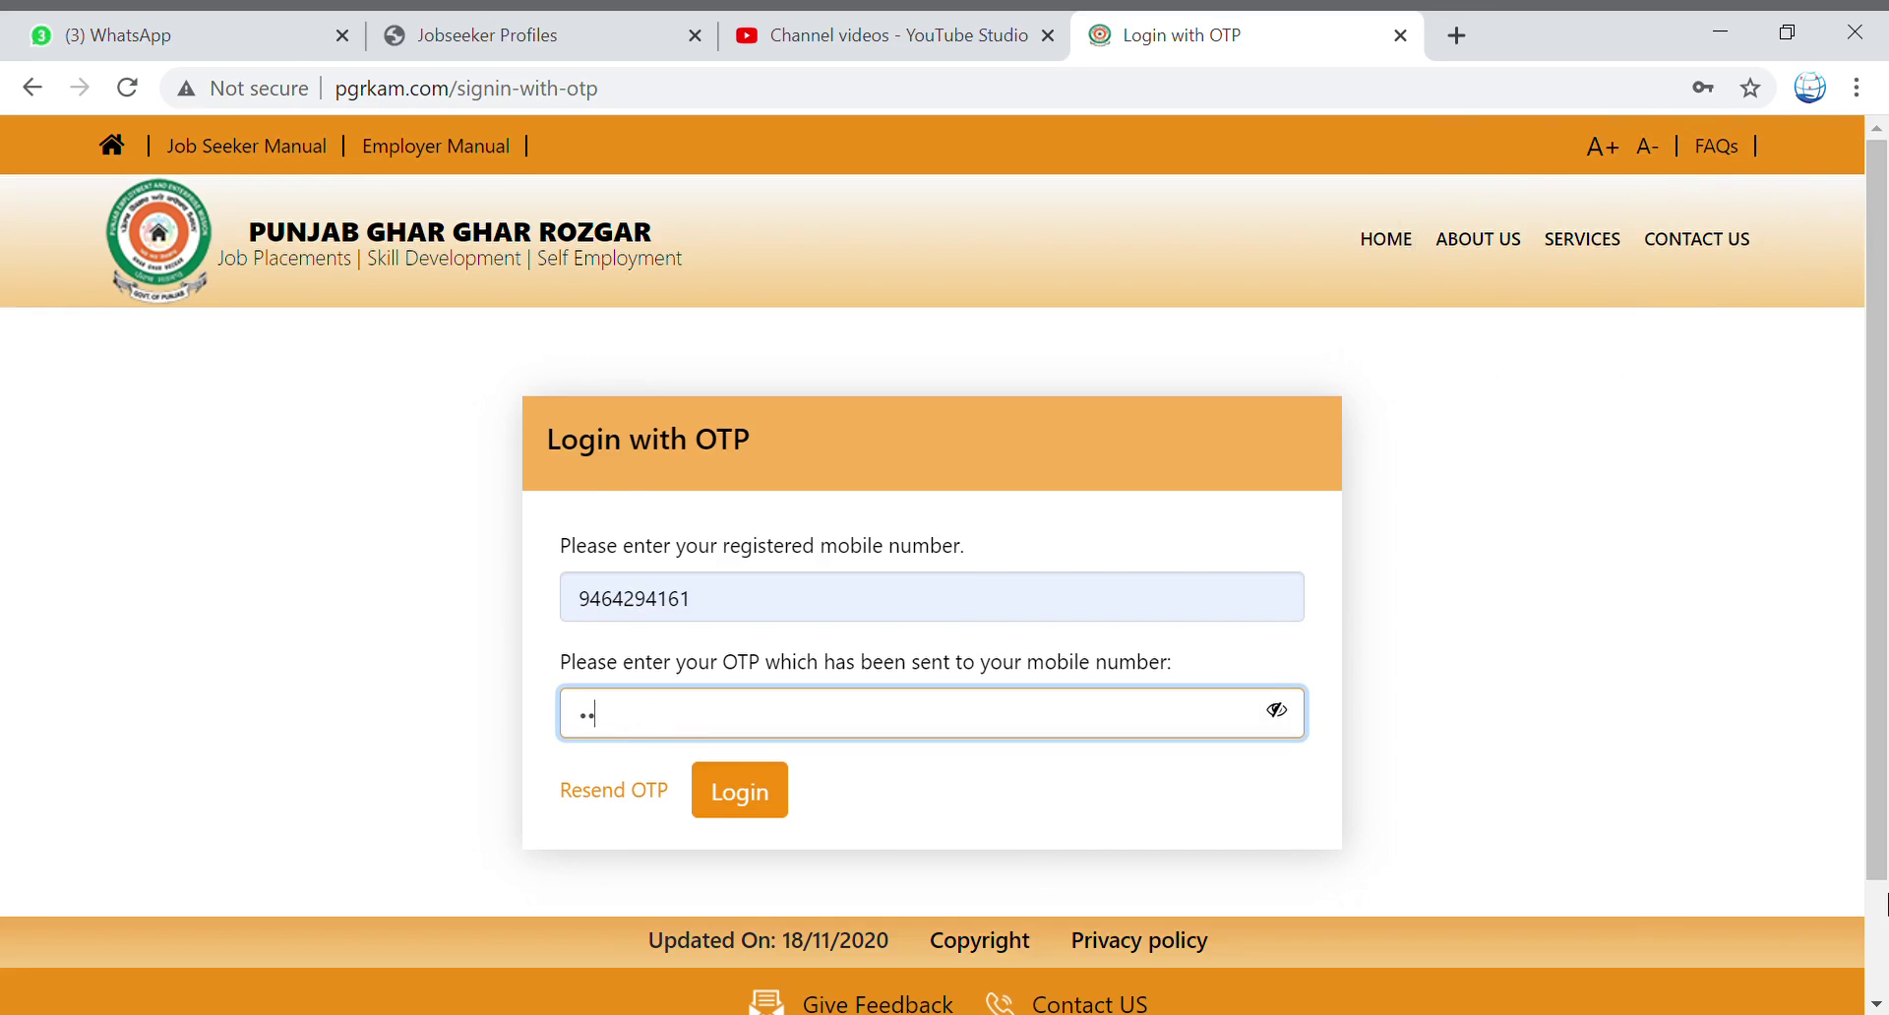
pyautogui.click(754, 804)
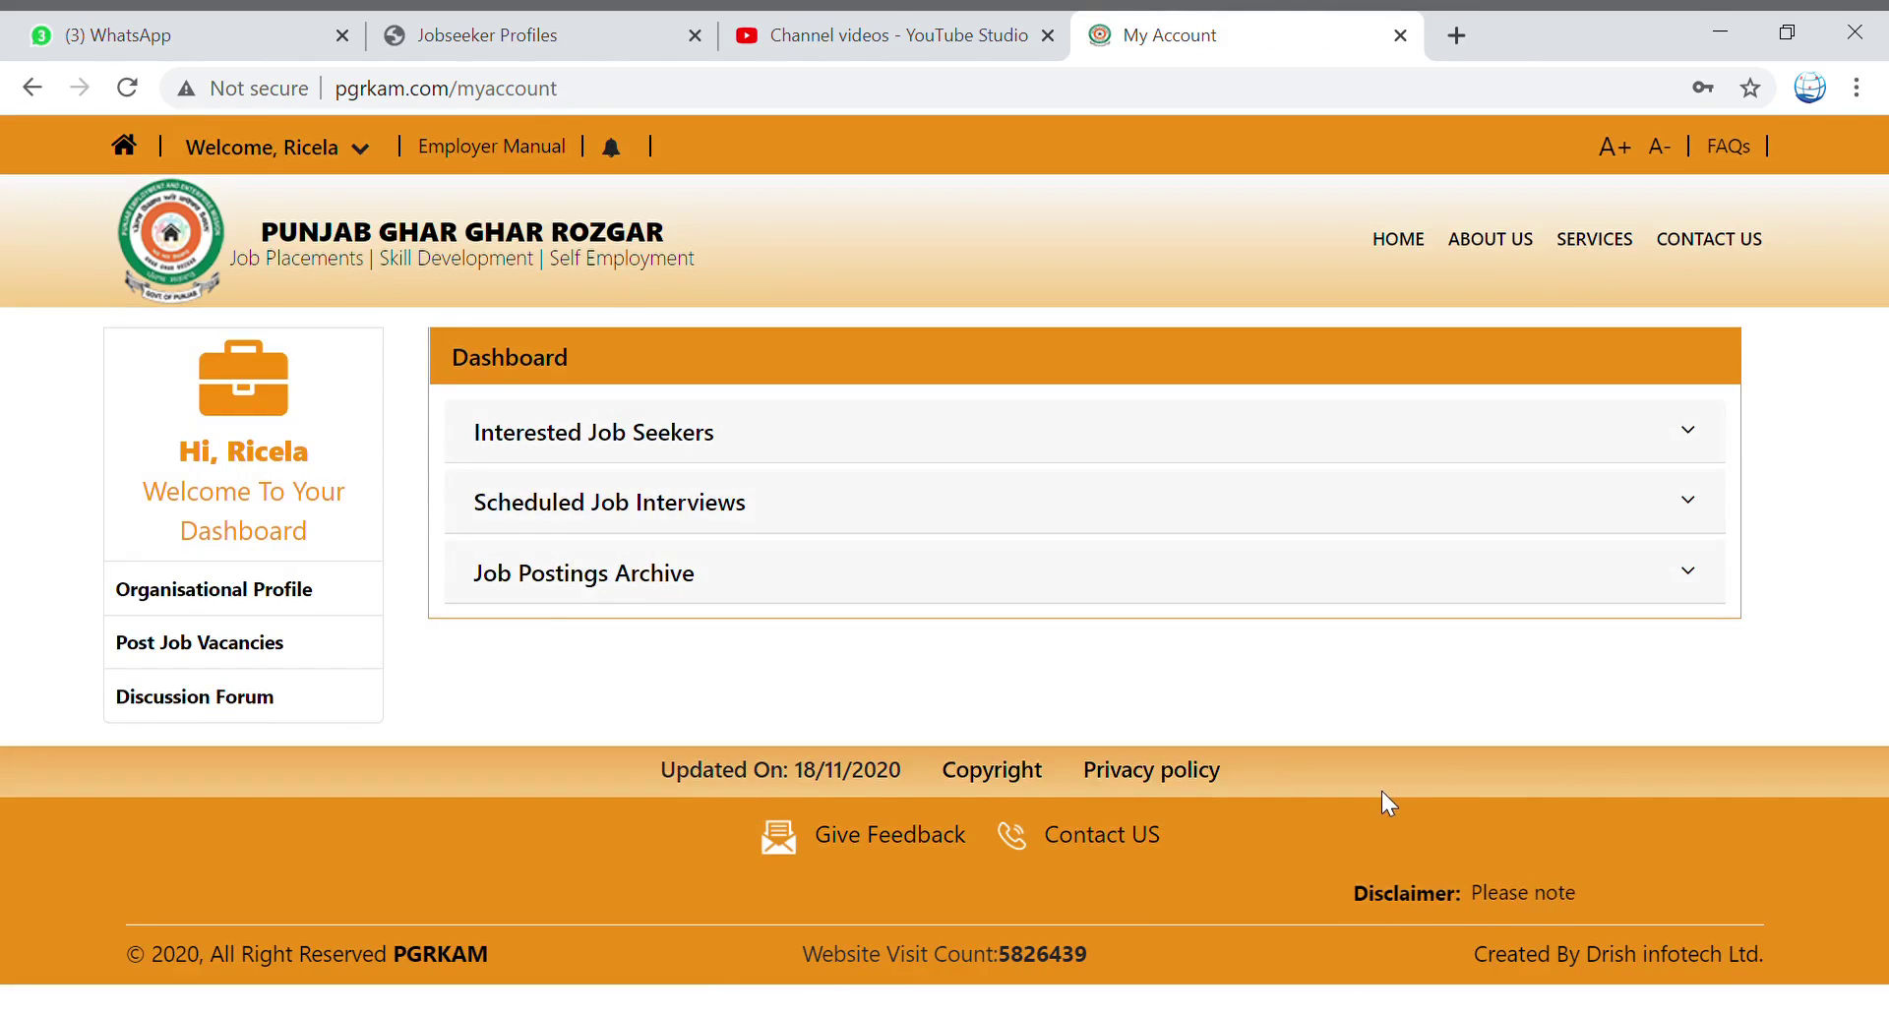
# - Review the Organisational Profile's Registered Office and Unique Information tabs, then open Post Job Vacancies
pyautogui.click(230, 598)
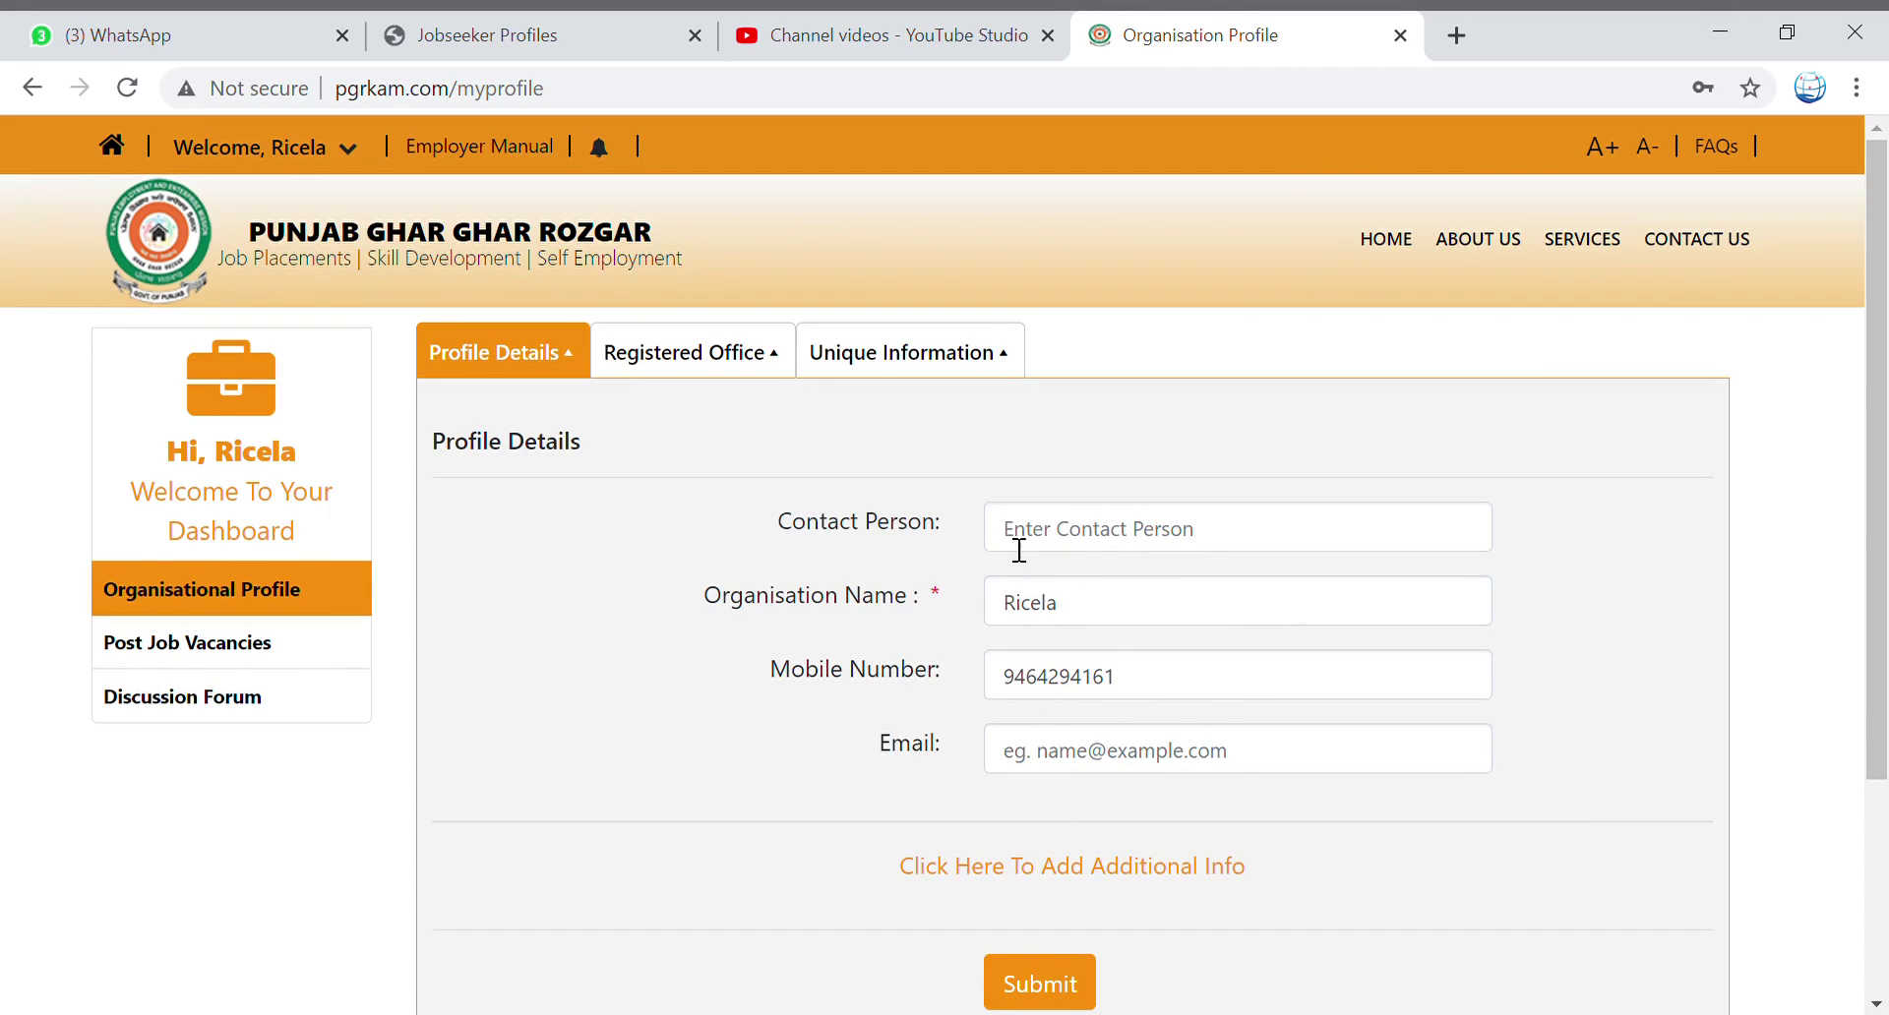
pyautogui.click(718, 362)
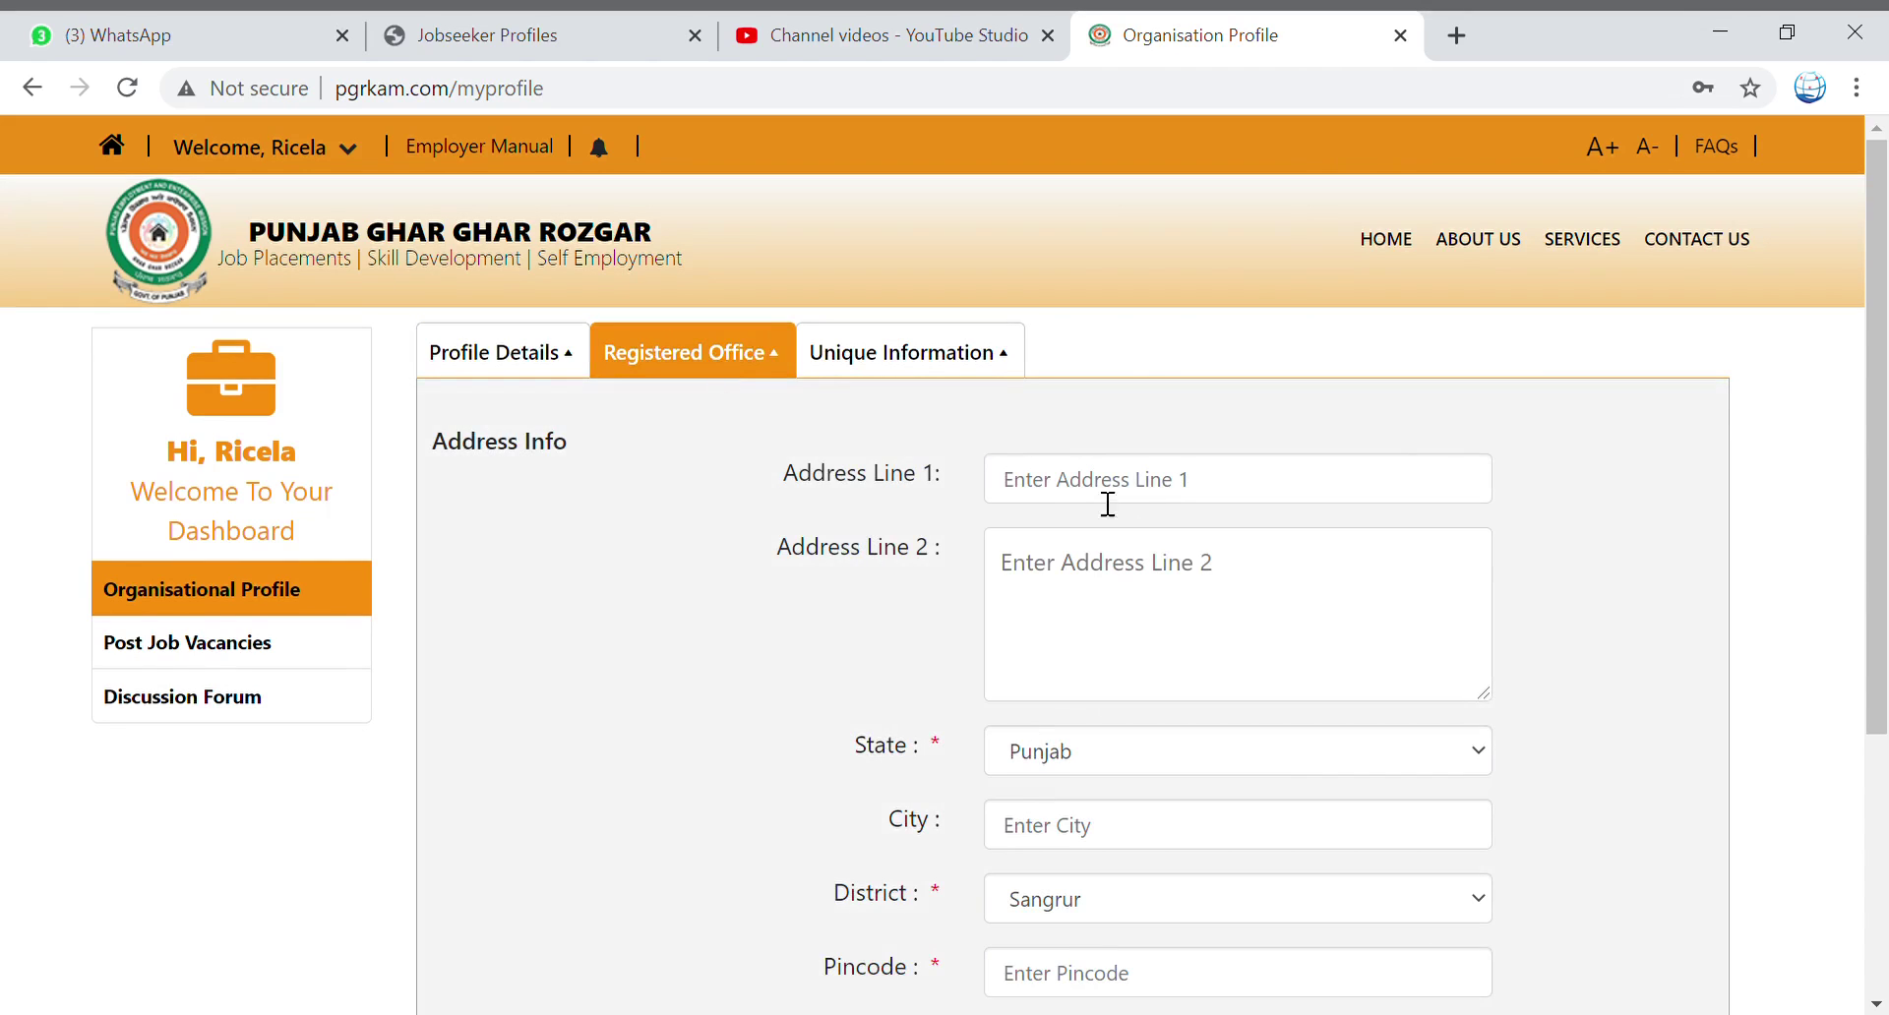
pyautogui.scroll(-4, 1070, 512)
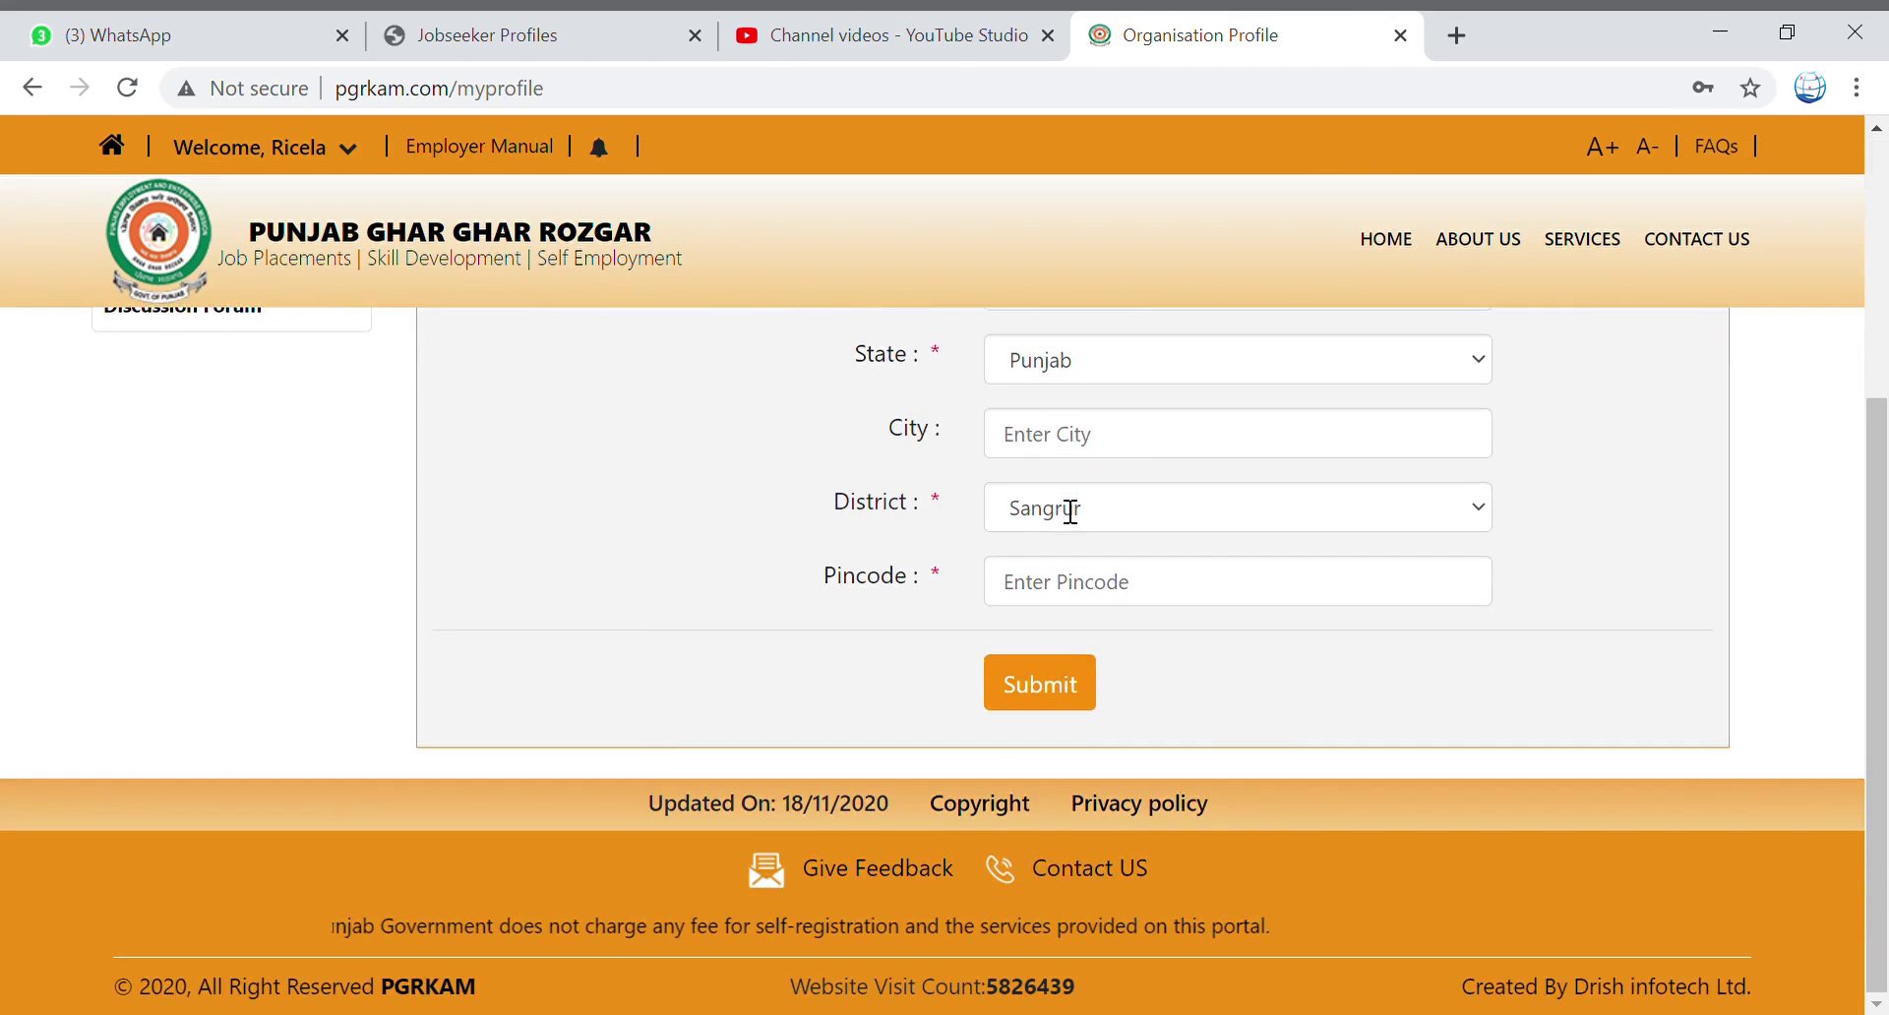
pyautogui.scroll(4, 1083, 545)
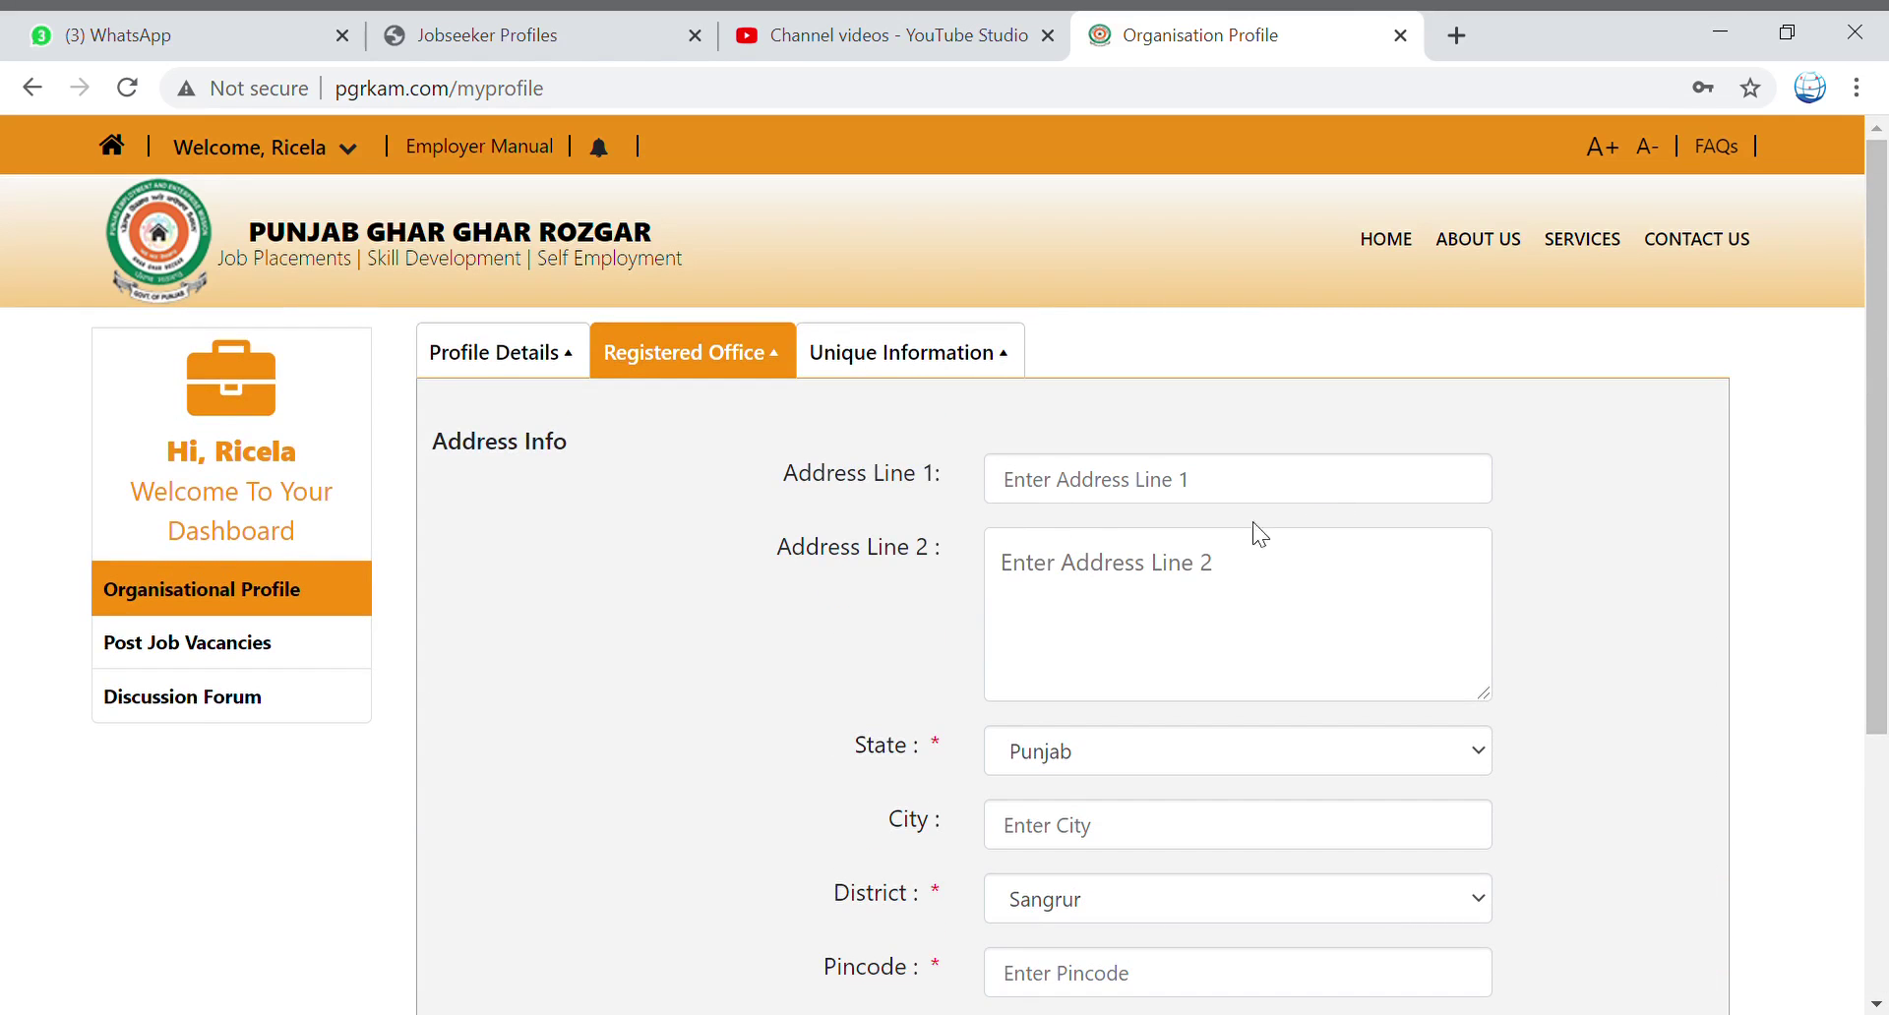
pyautogui.click(940, 372)
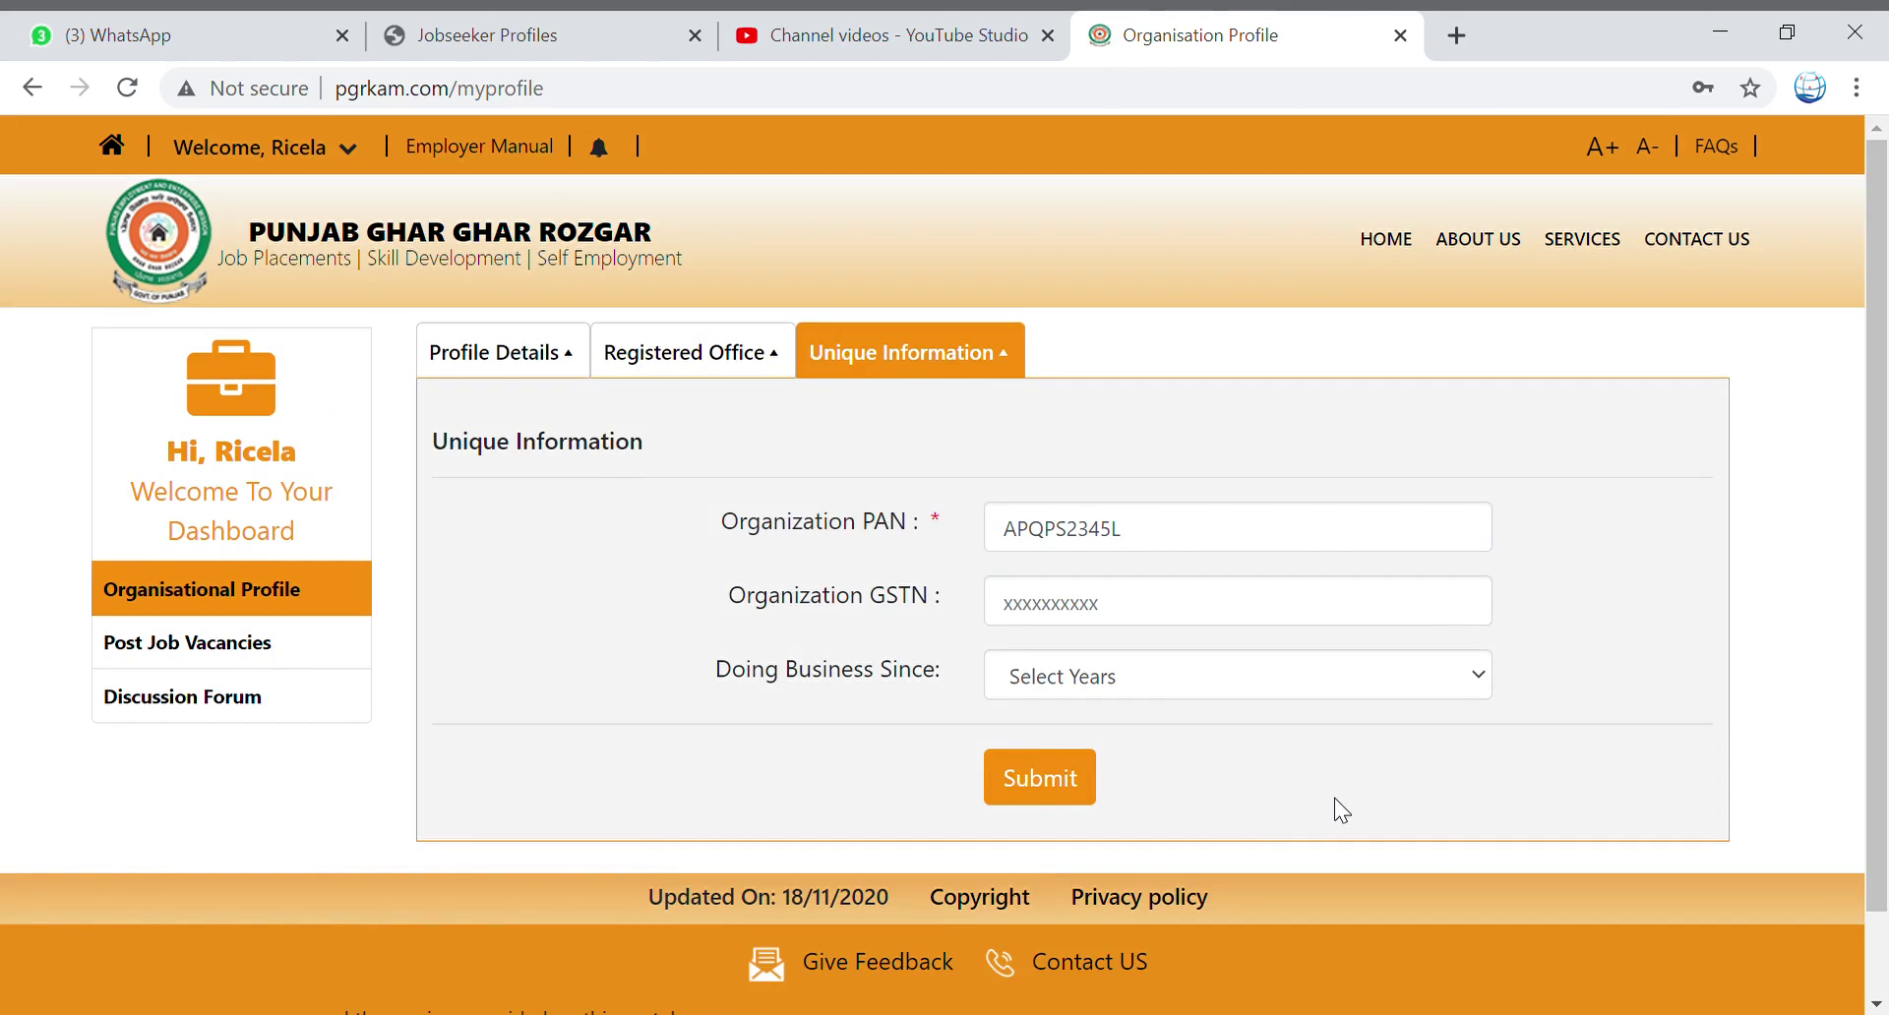
pyautogui.click(208, 666)
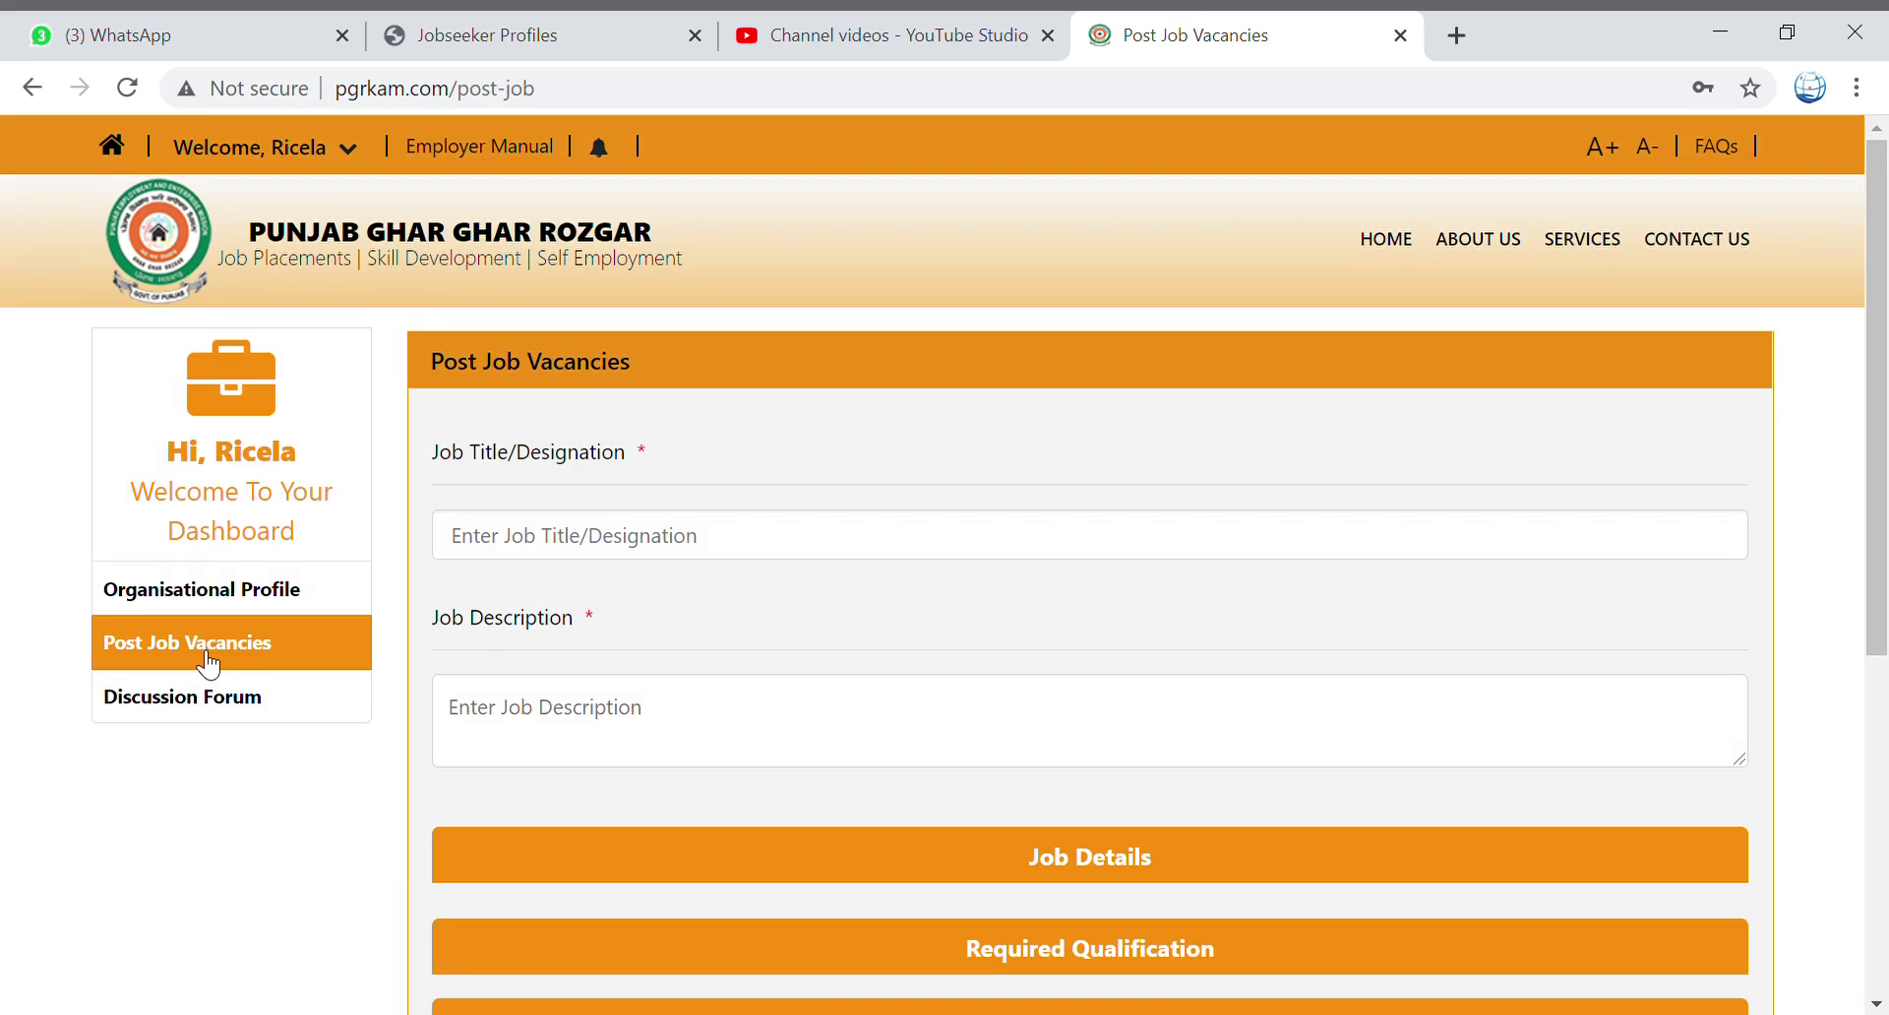
# - Enter job title 'Clerk' and description 'vdsdssd', then expand the job details section
pyautogui.click(514, 540)
pyautogui.write('Clerk')
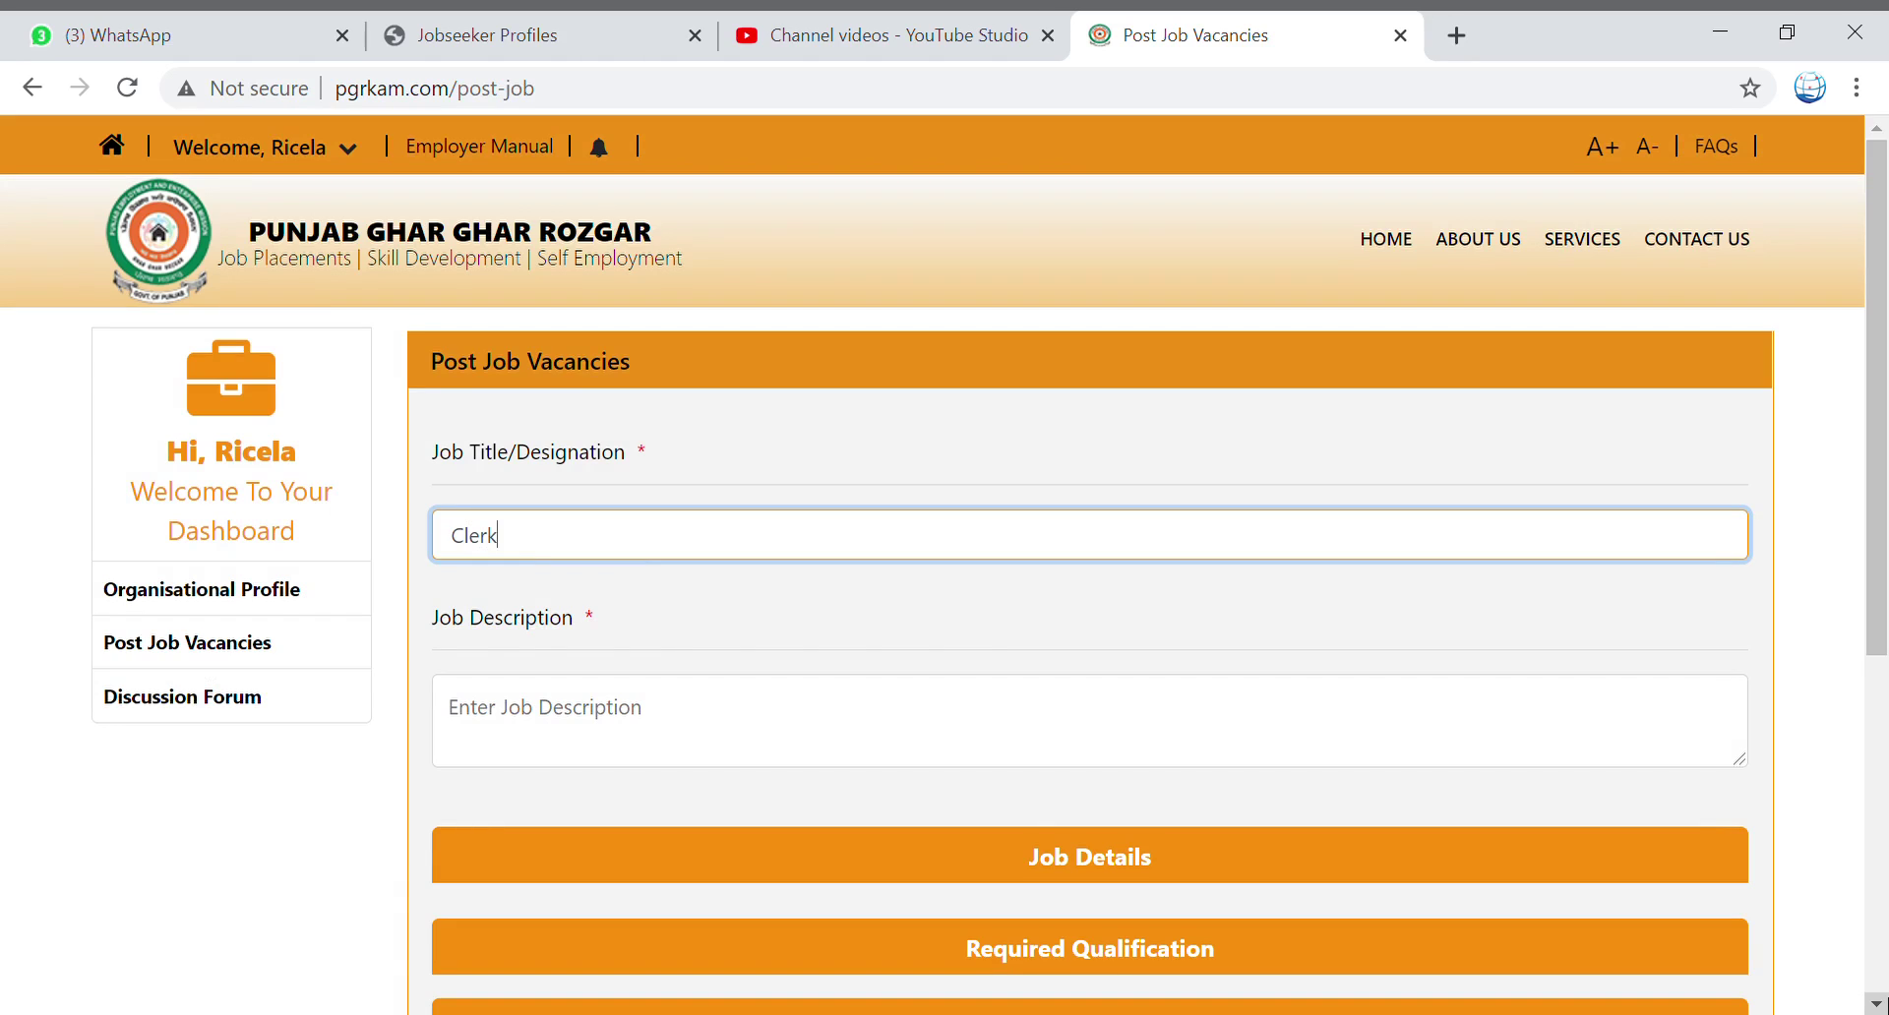
pyautogui.click(520, 733)
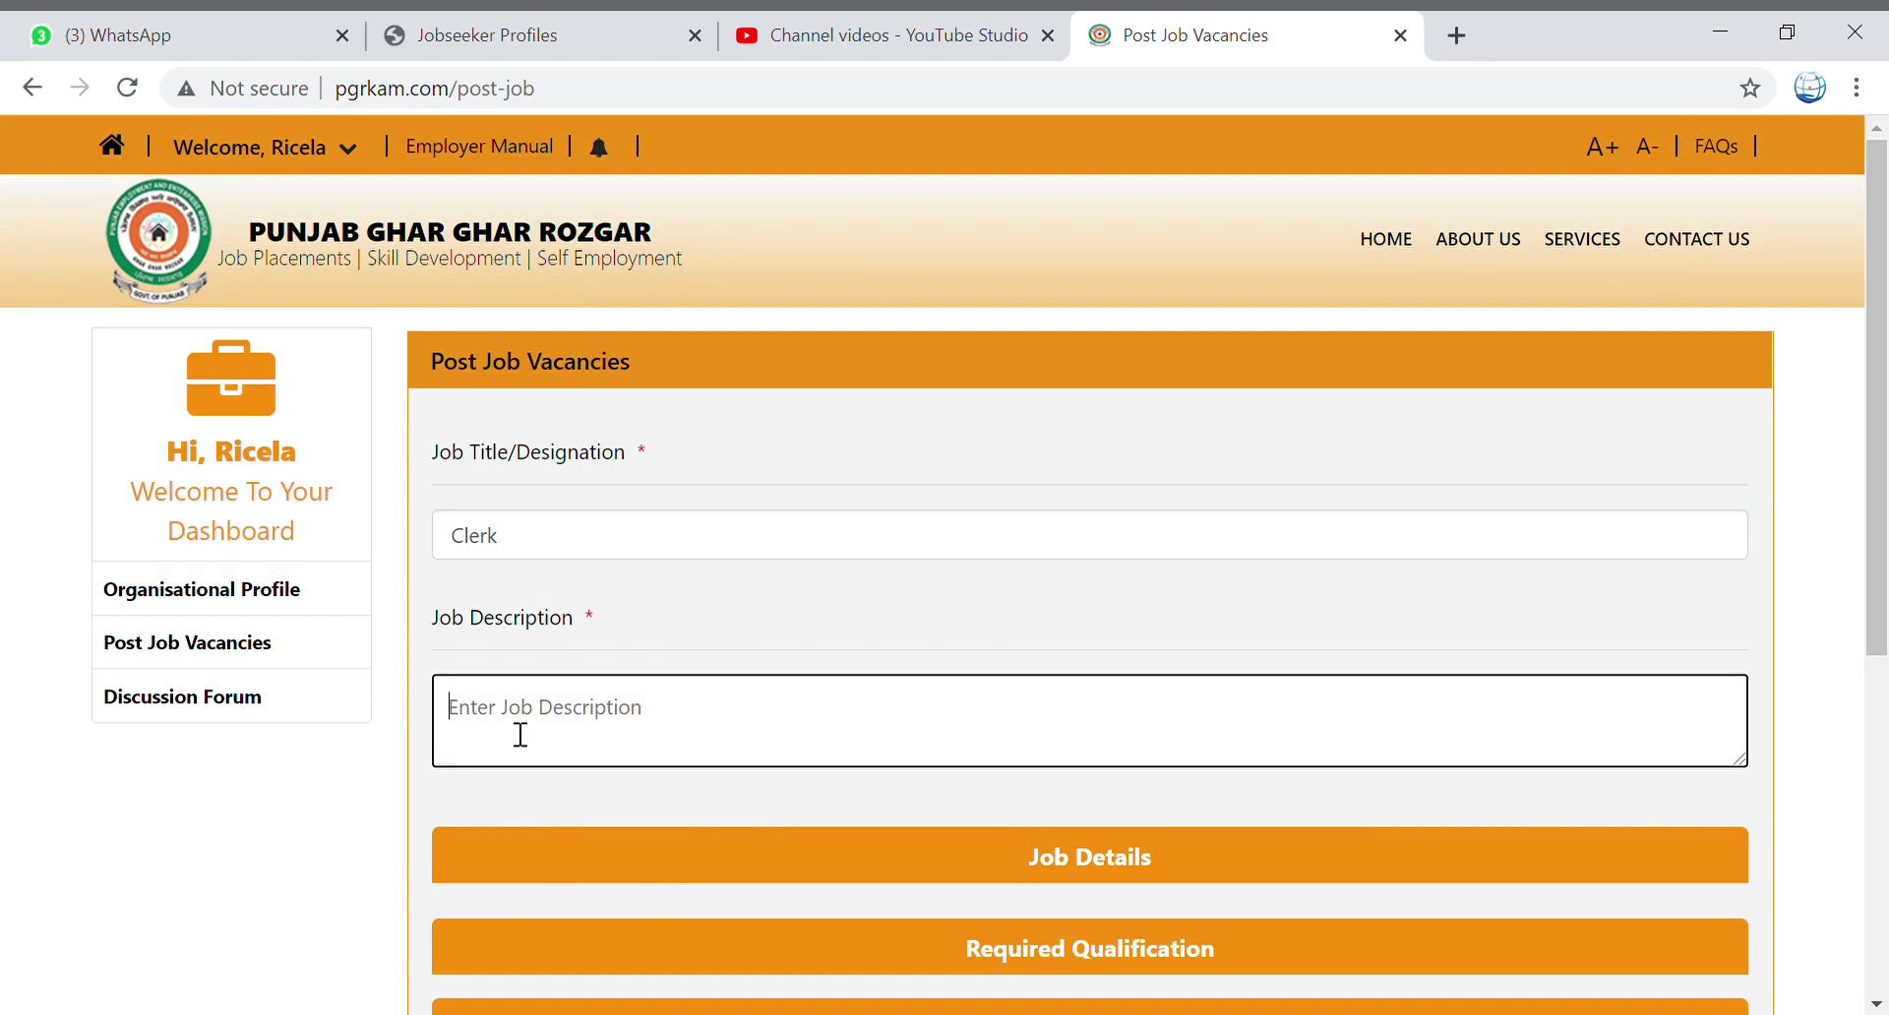
pyautogui.write('vdsdssd')
pyautogui.click(1116, 872)
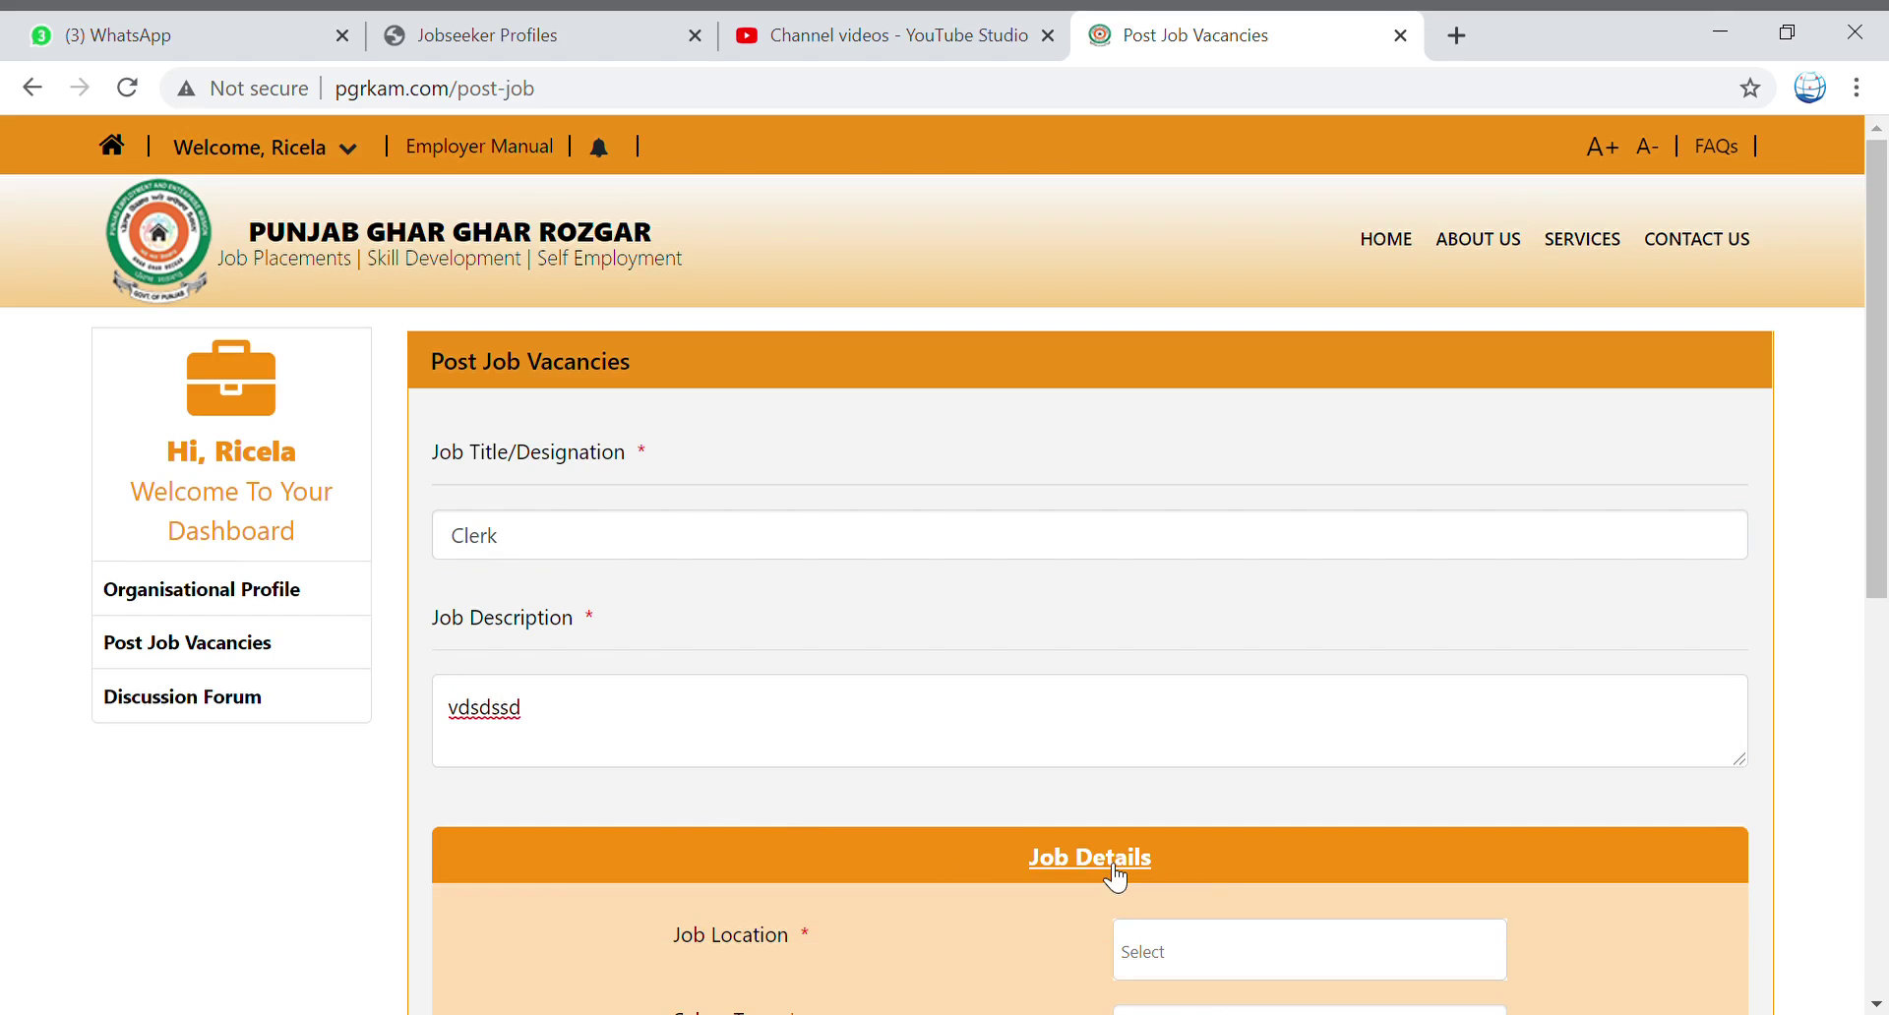
pyautogui.scroll(-9, 1291, 866)
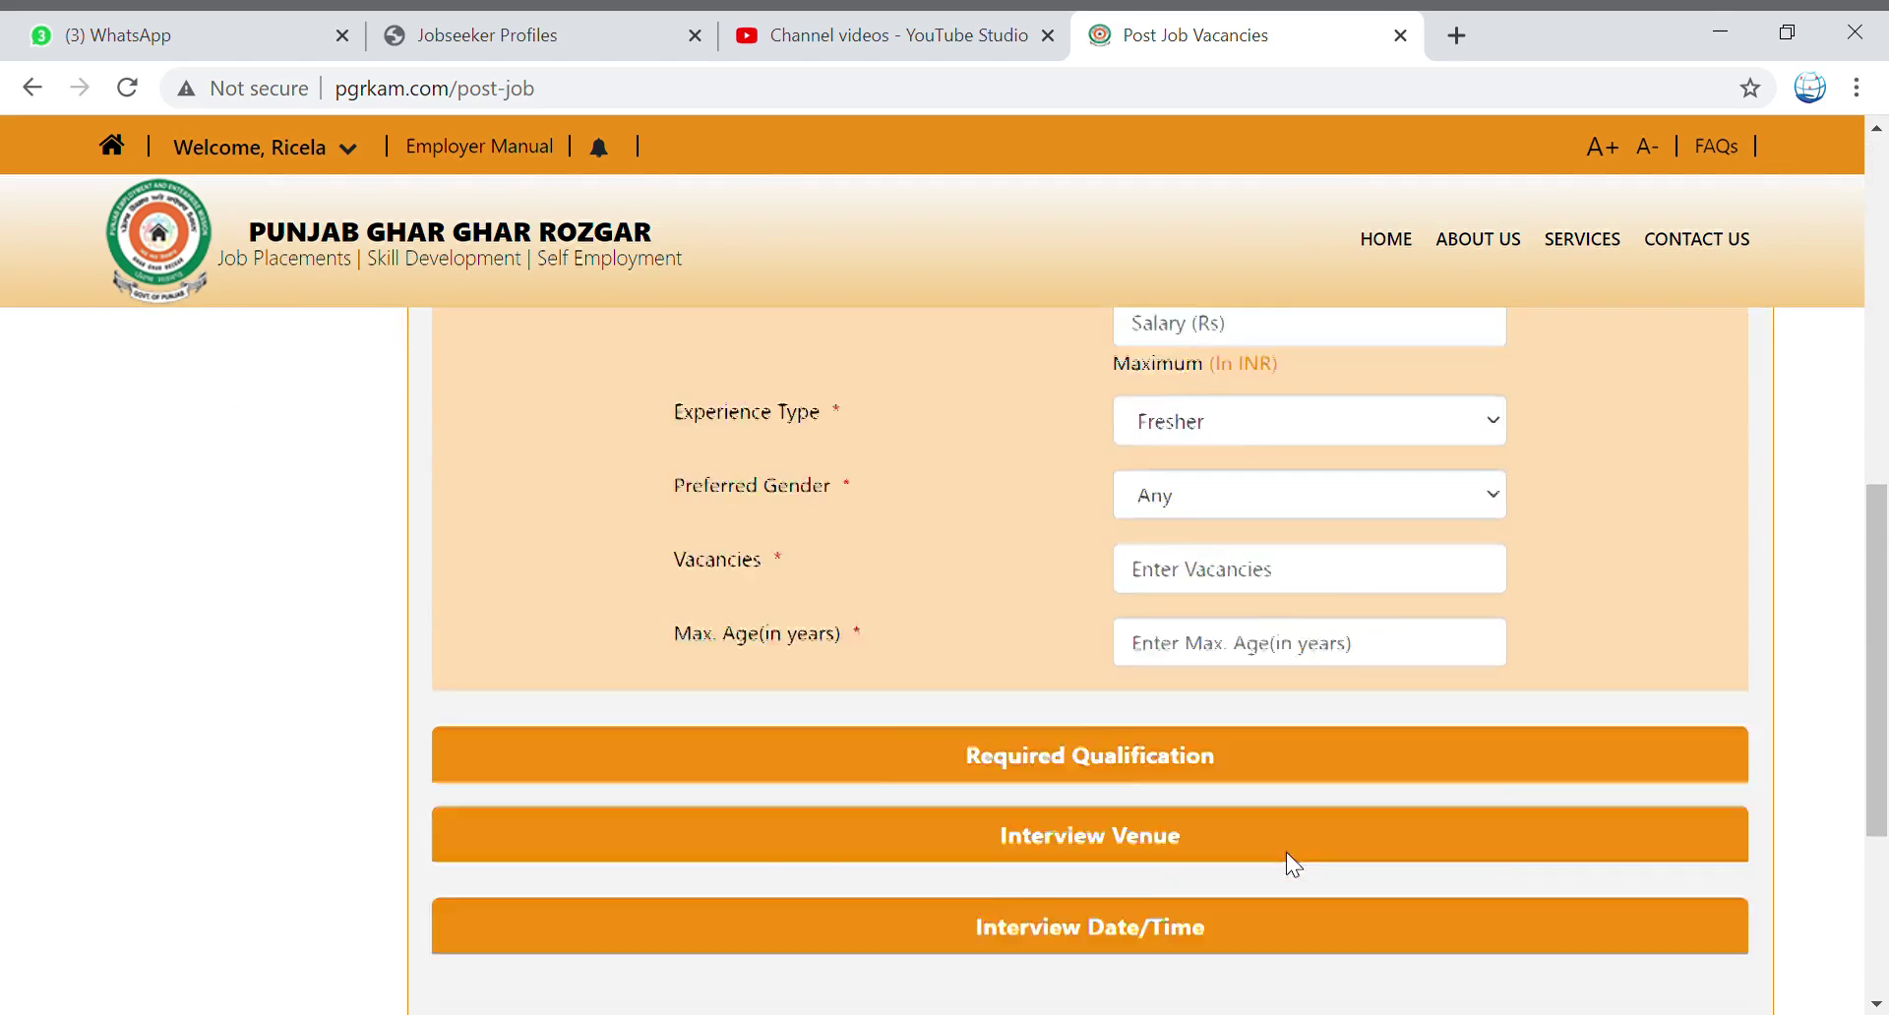
pyautogui.scroll(-3, 1287, 854)
pyautogui.scroll(7, 1287, 854)
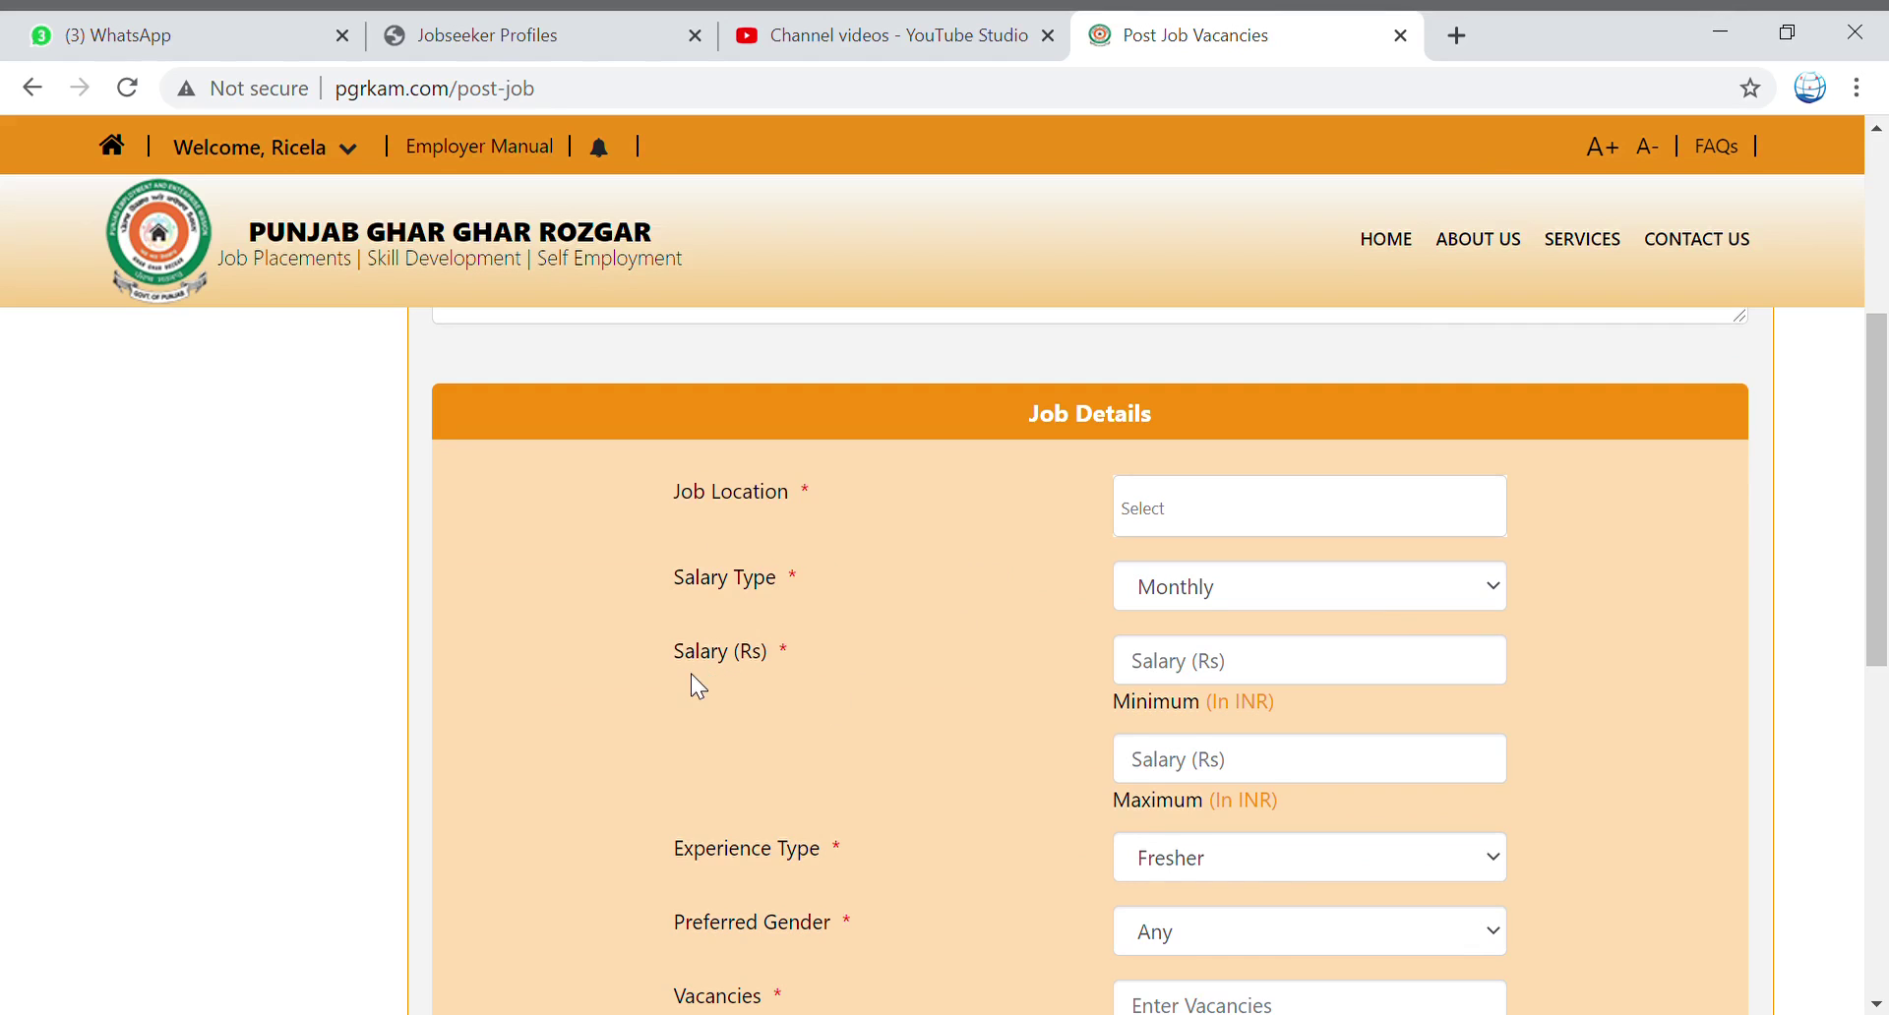
pyautogui.scroll(-3, 1273, 860)
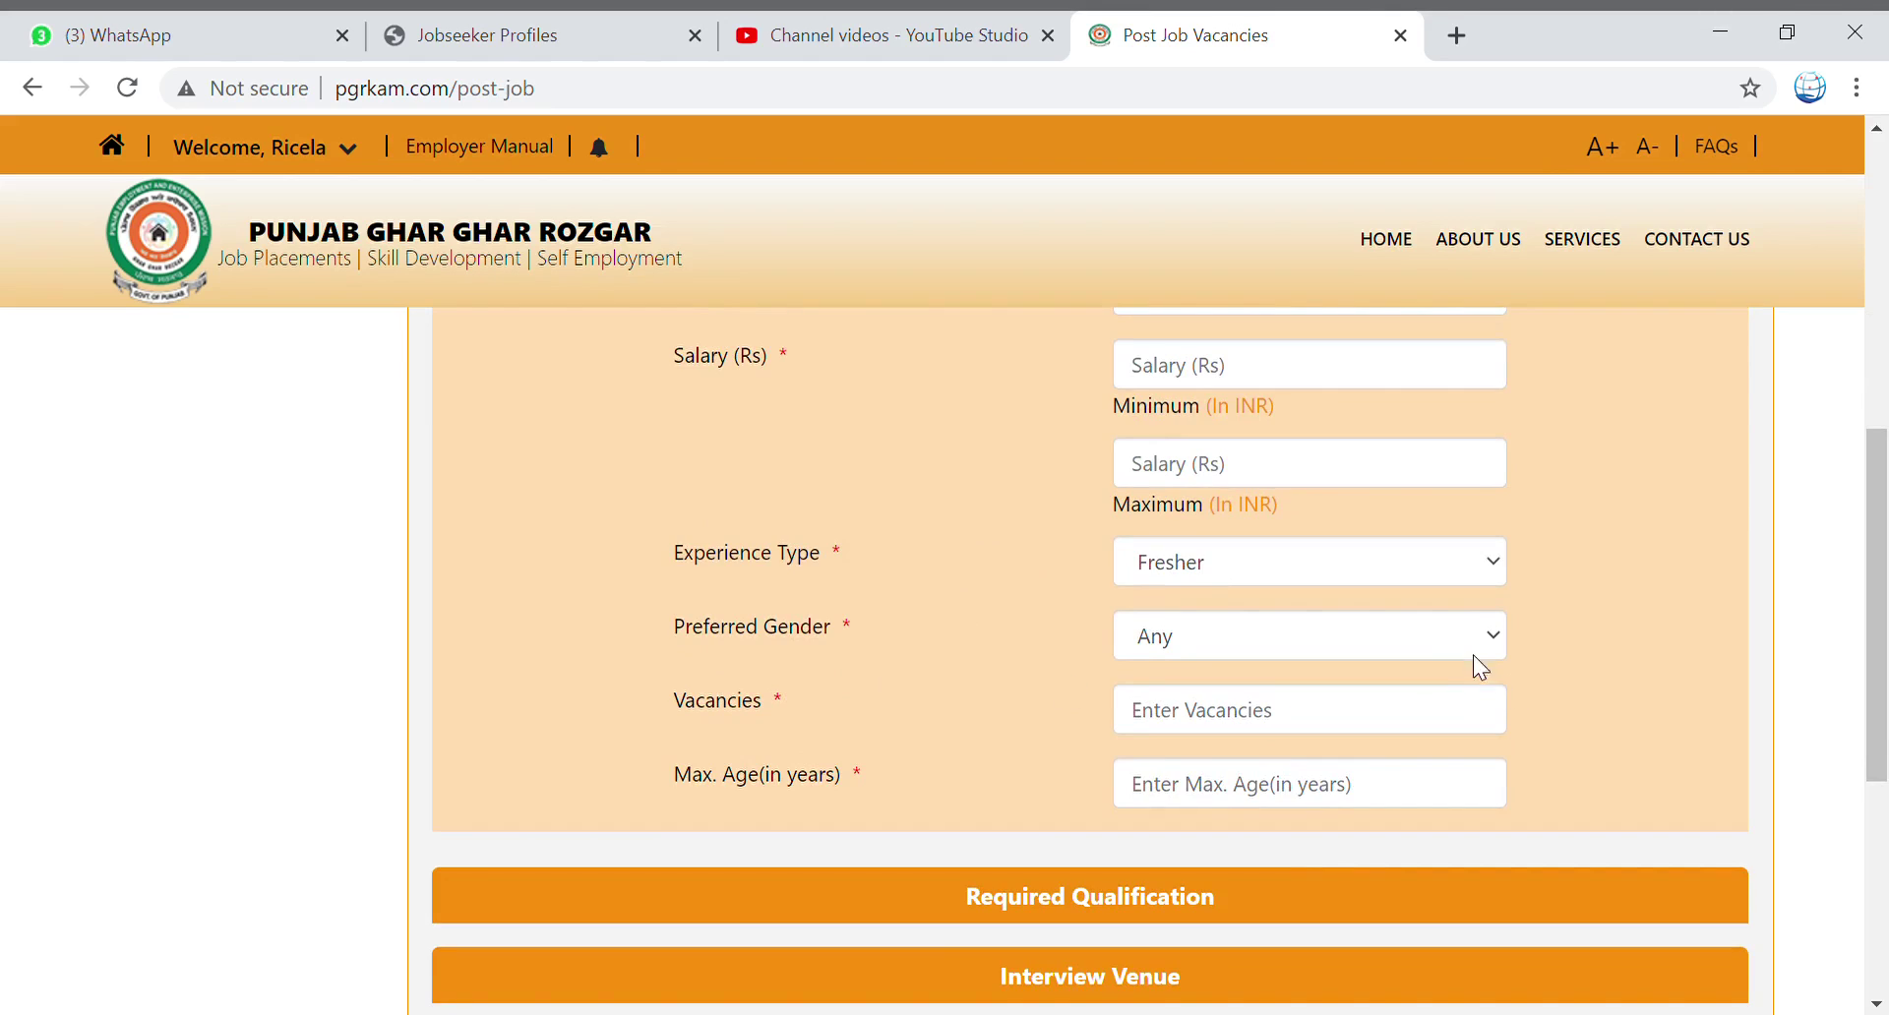
# - Set preferred gender Male, 12 vacancies and maximum age 34
pyautogui.click(1495, 633)
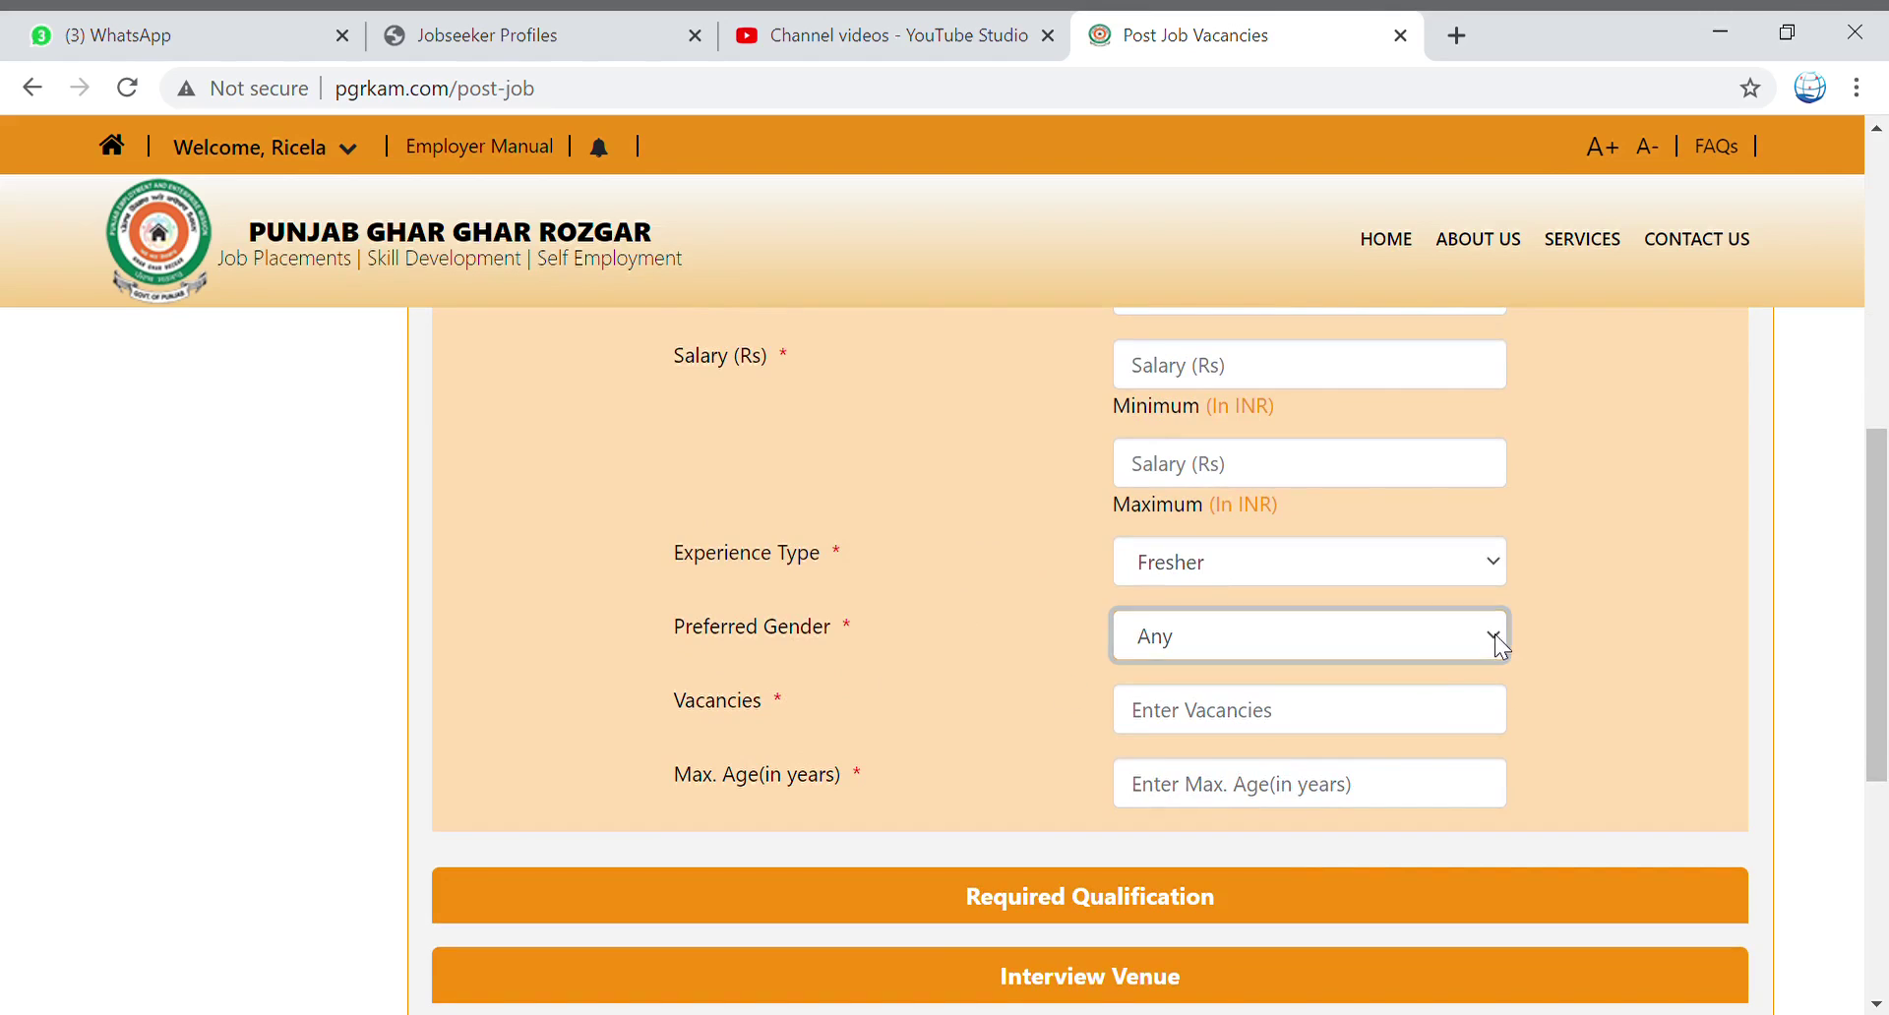
pyautogui.click(1212, 732)
pyautogui.click(1359, 729)
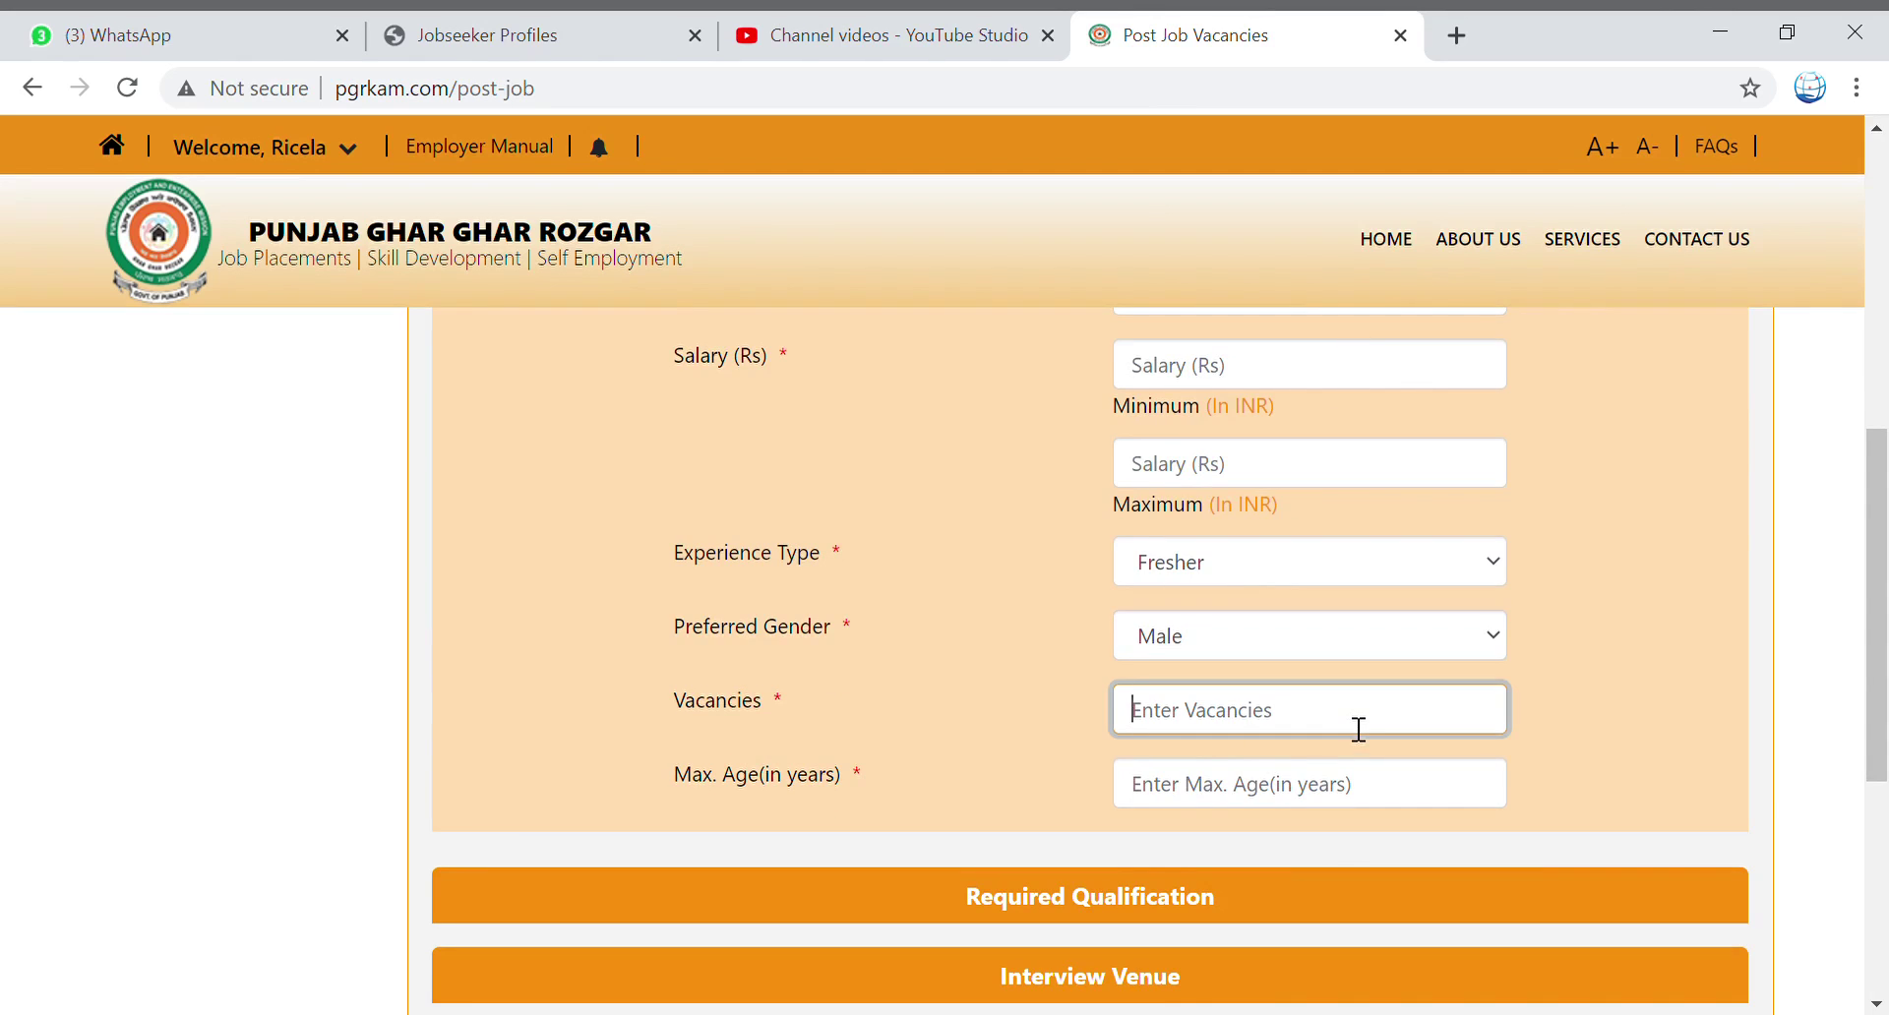
pyautogui.write('12')
pyautogui.click(1148, 805)
pyautogui.write('24')
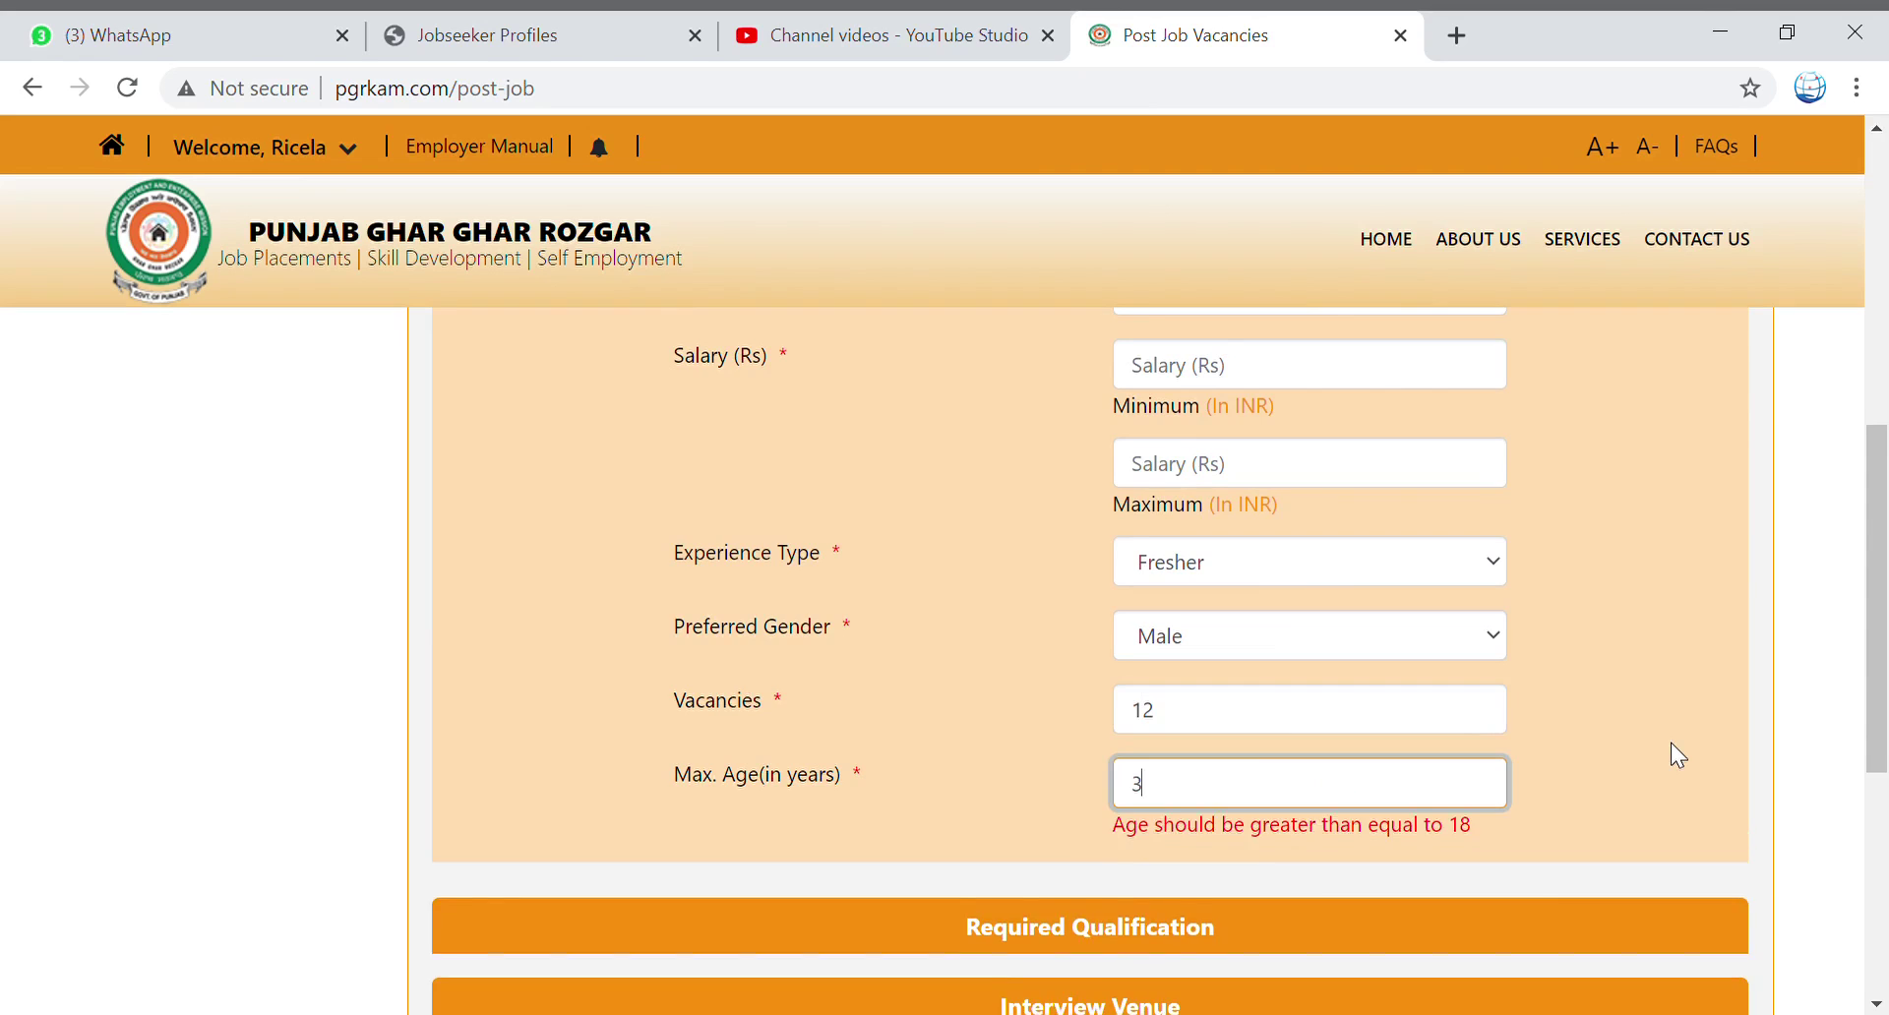
# - Set minimum salary to 12345 and job location to All Over India
pyautogui.scroll(3, 1615, 685)
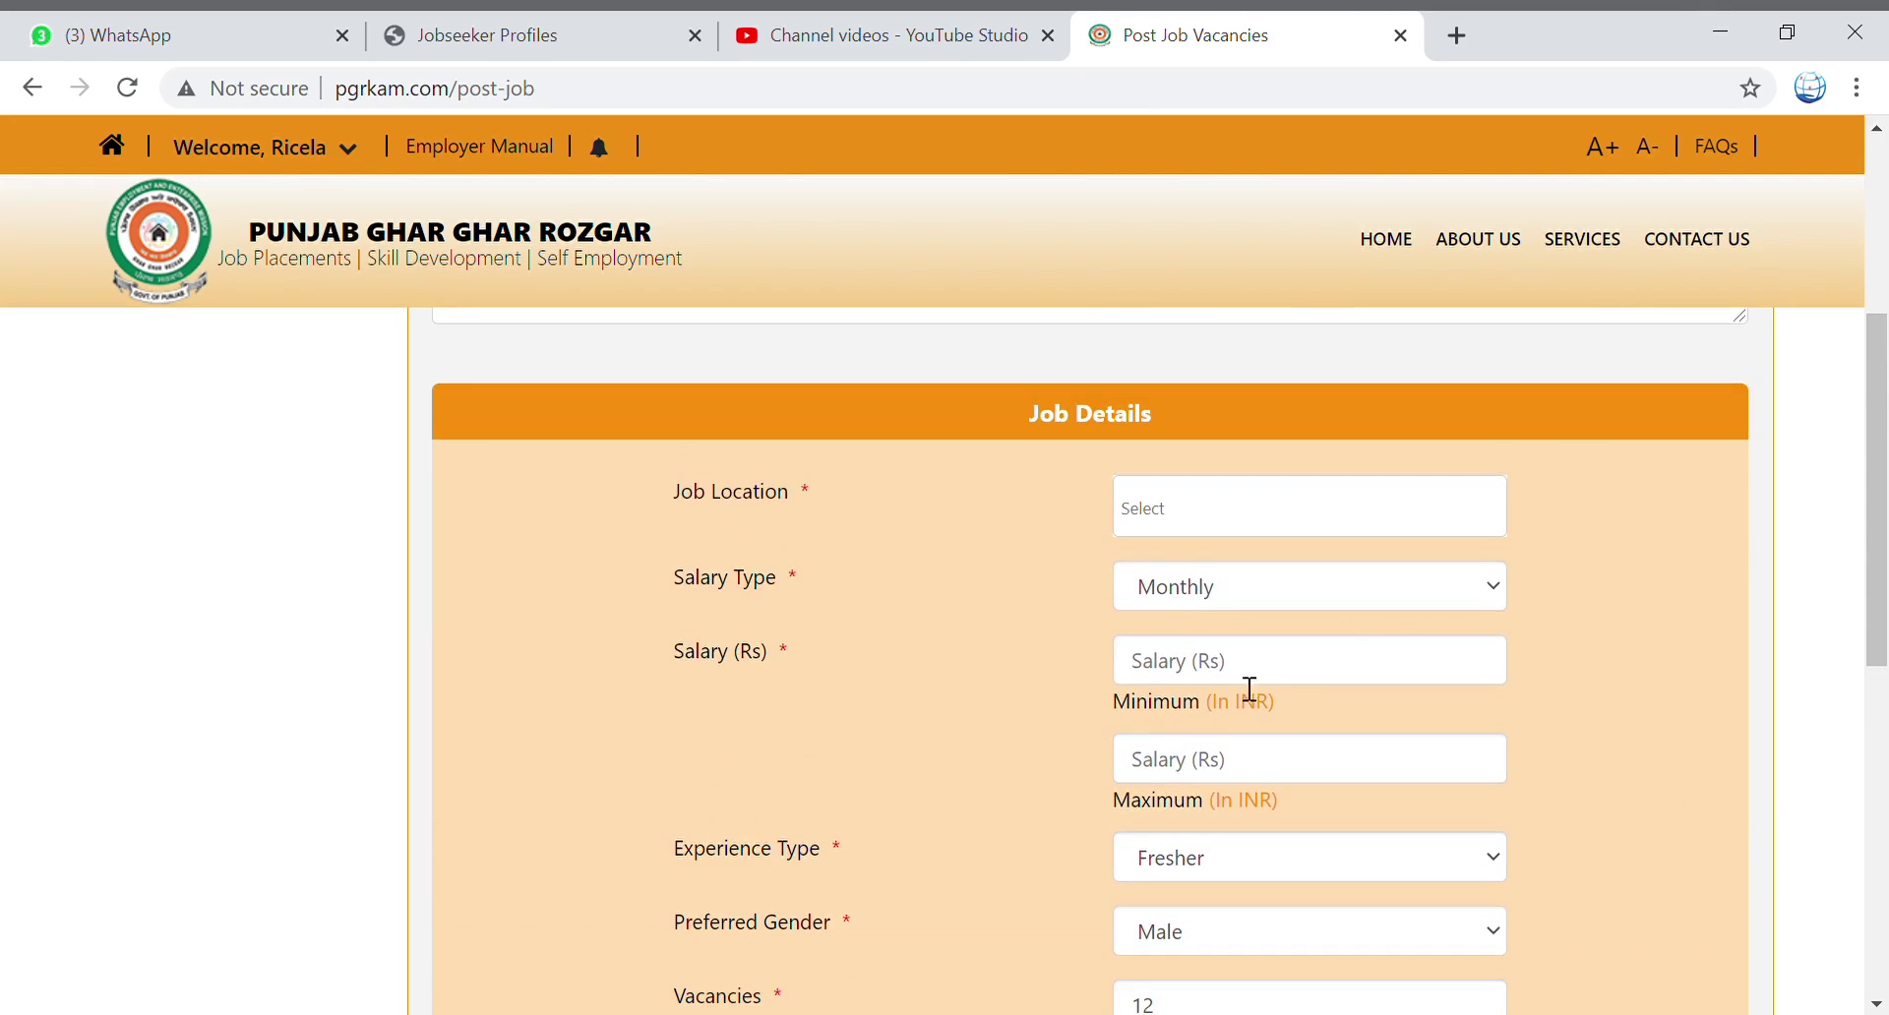
pyautogui.click(1161, 663)
pyautogui.write('12345')
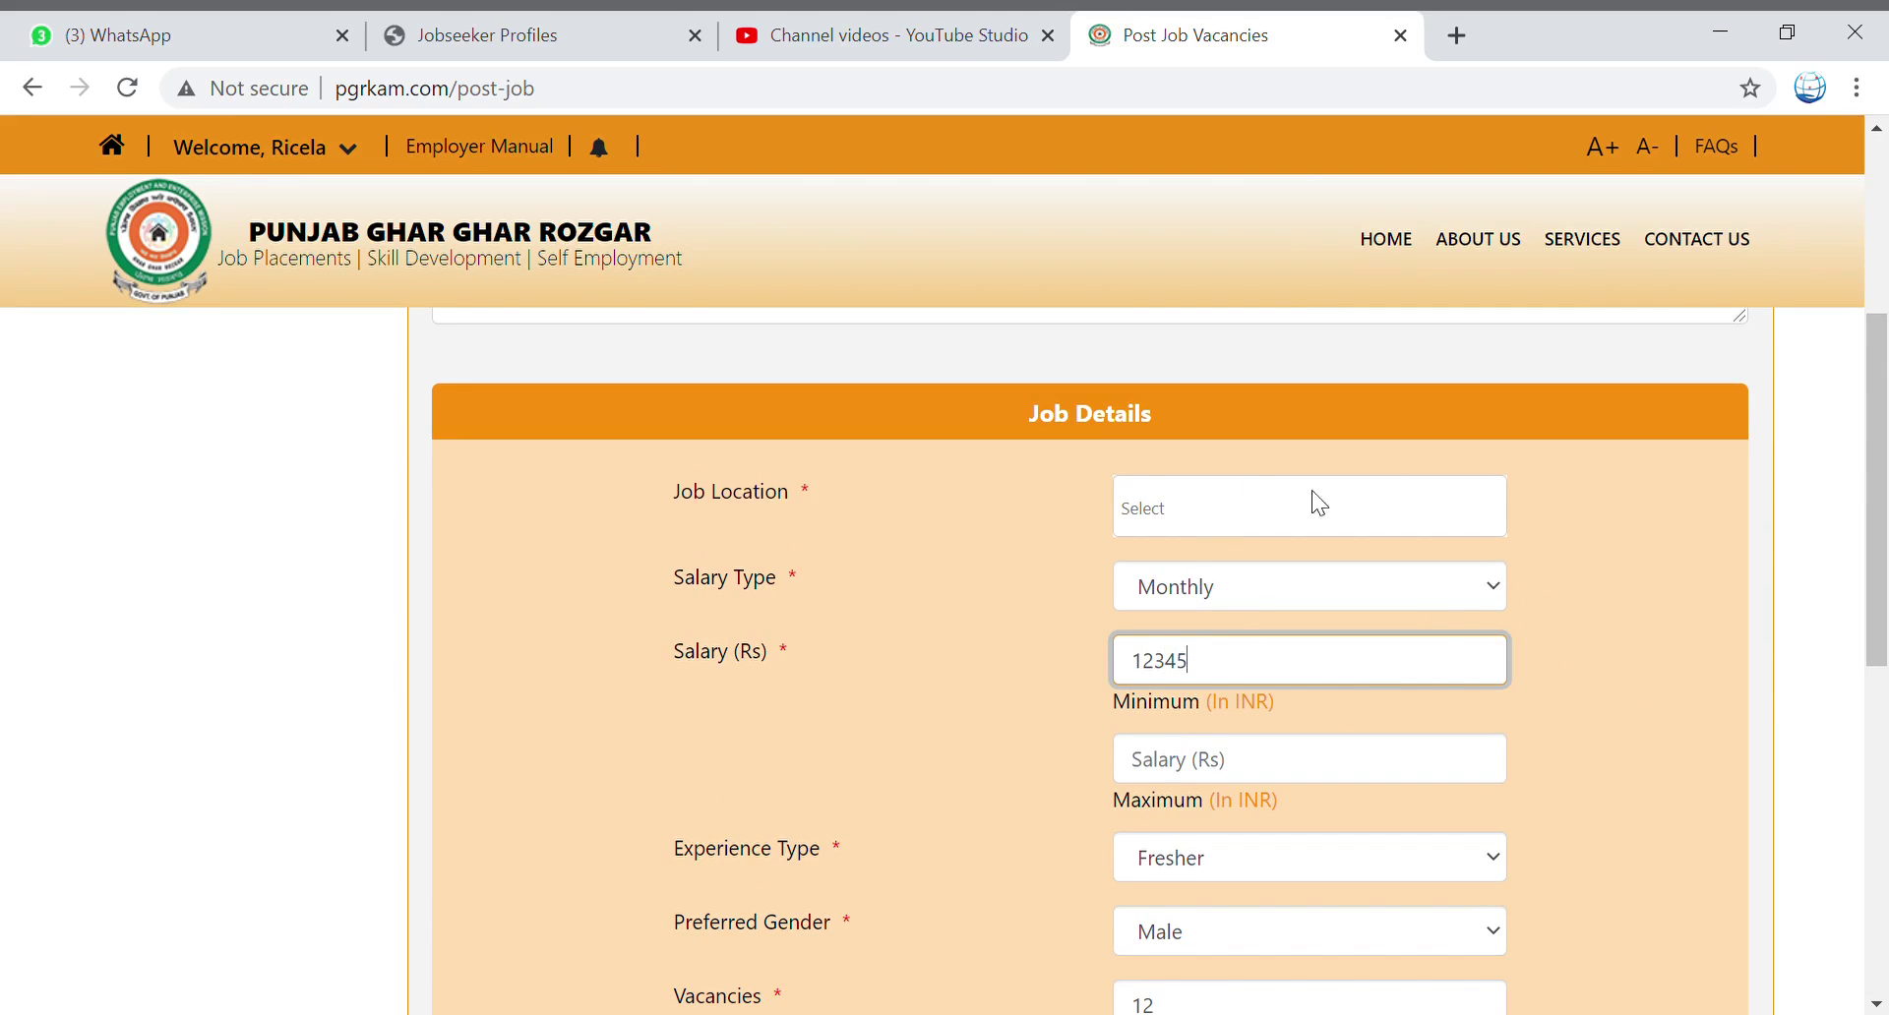
pyautogui.click(1140, 521)
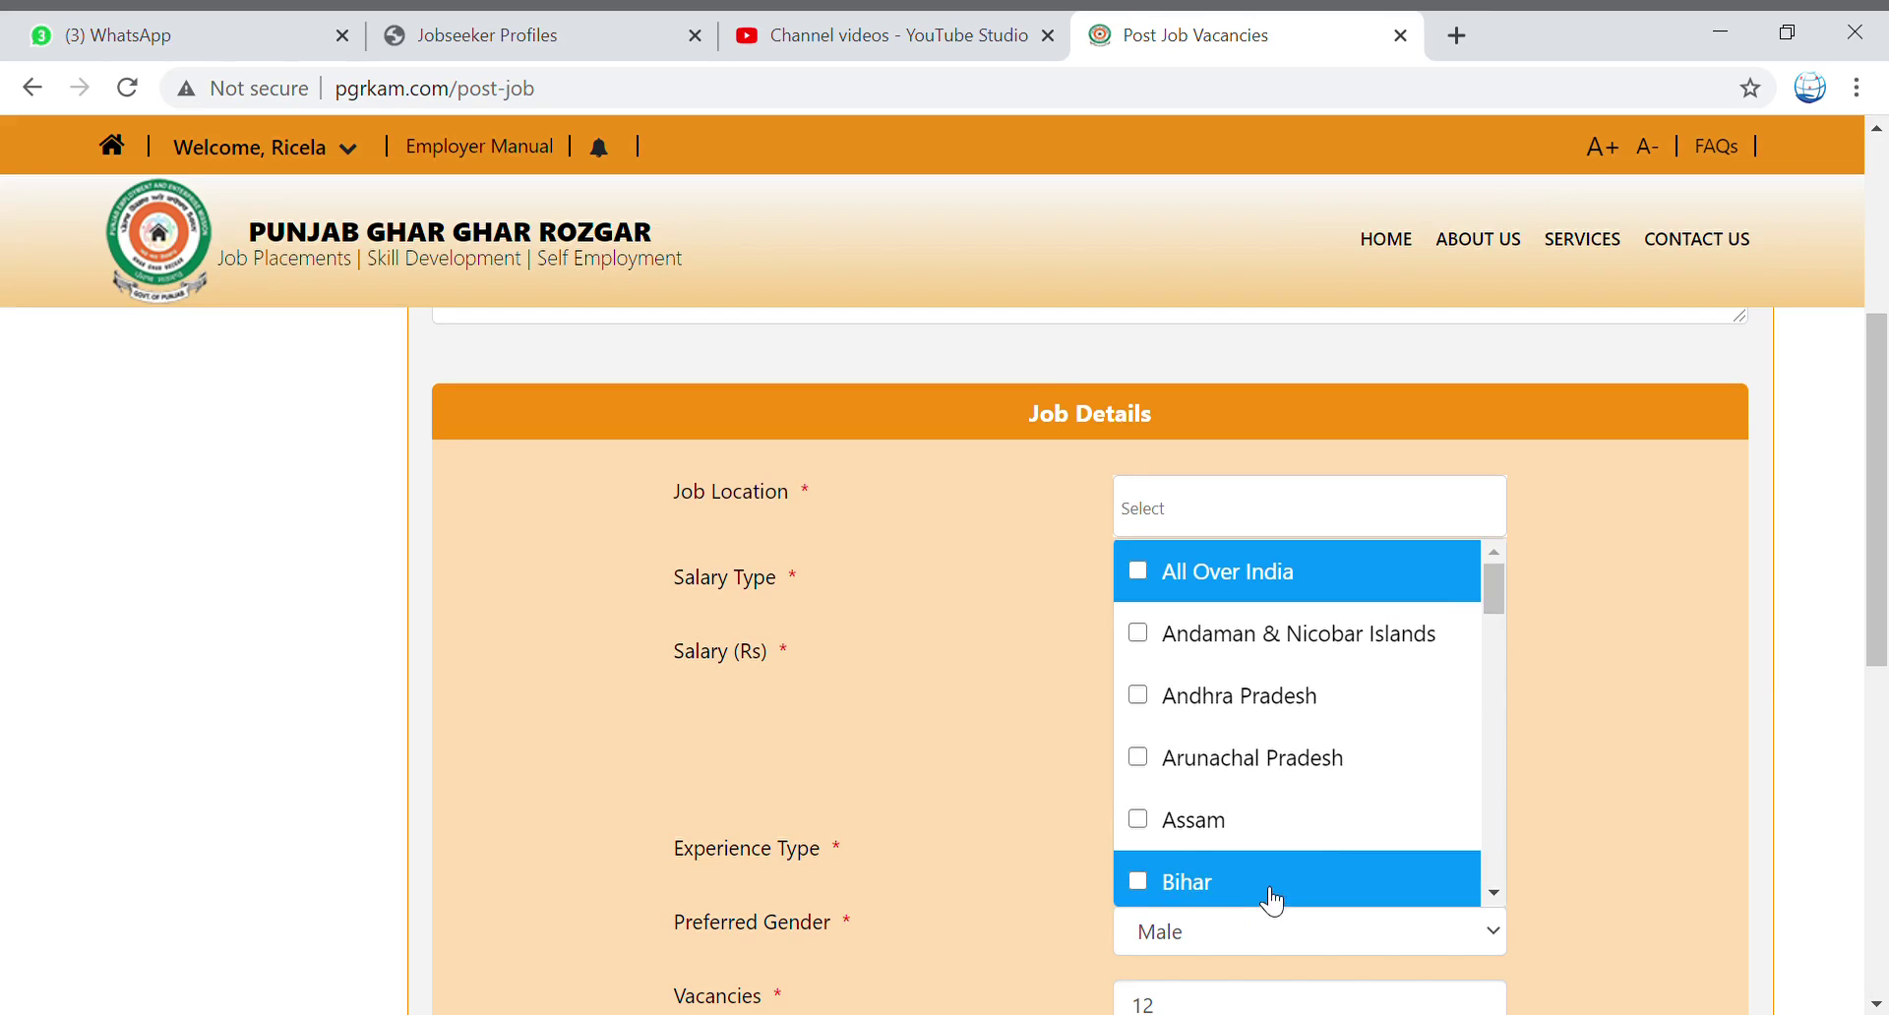
pyautogui.click(1148, 570)
pyautogui.scroll(-5, 1371, 712)
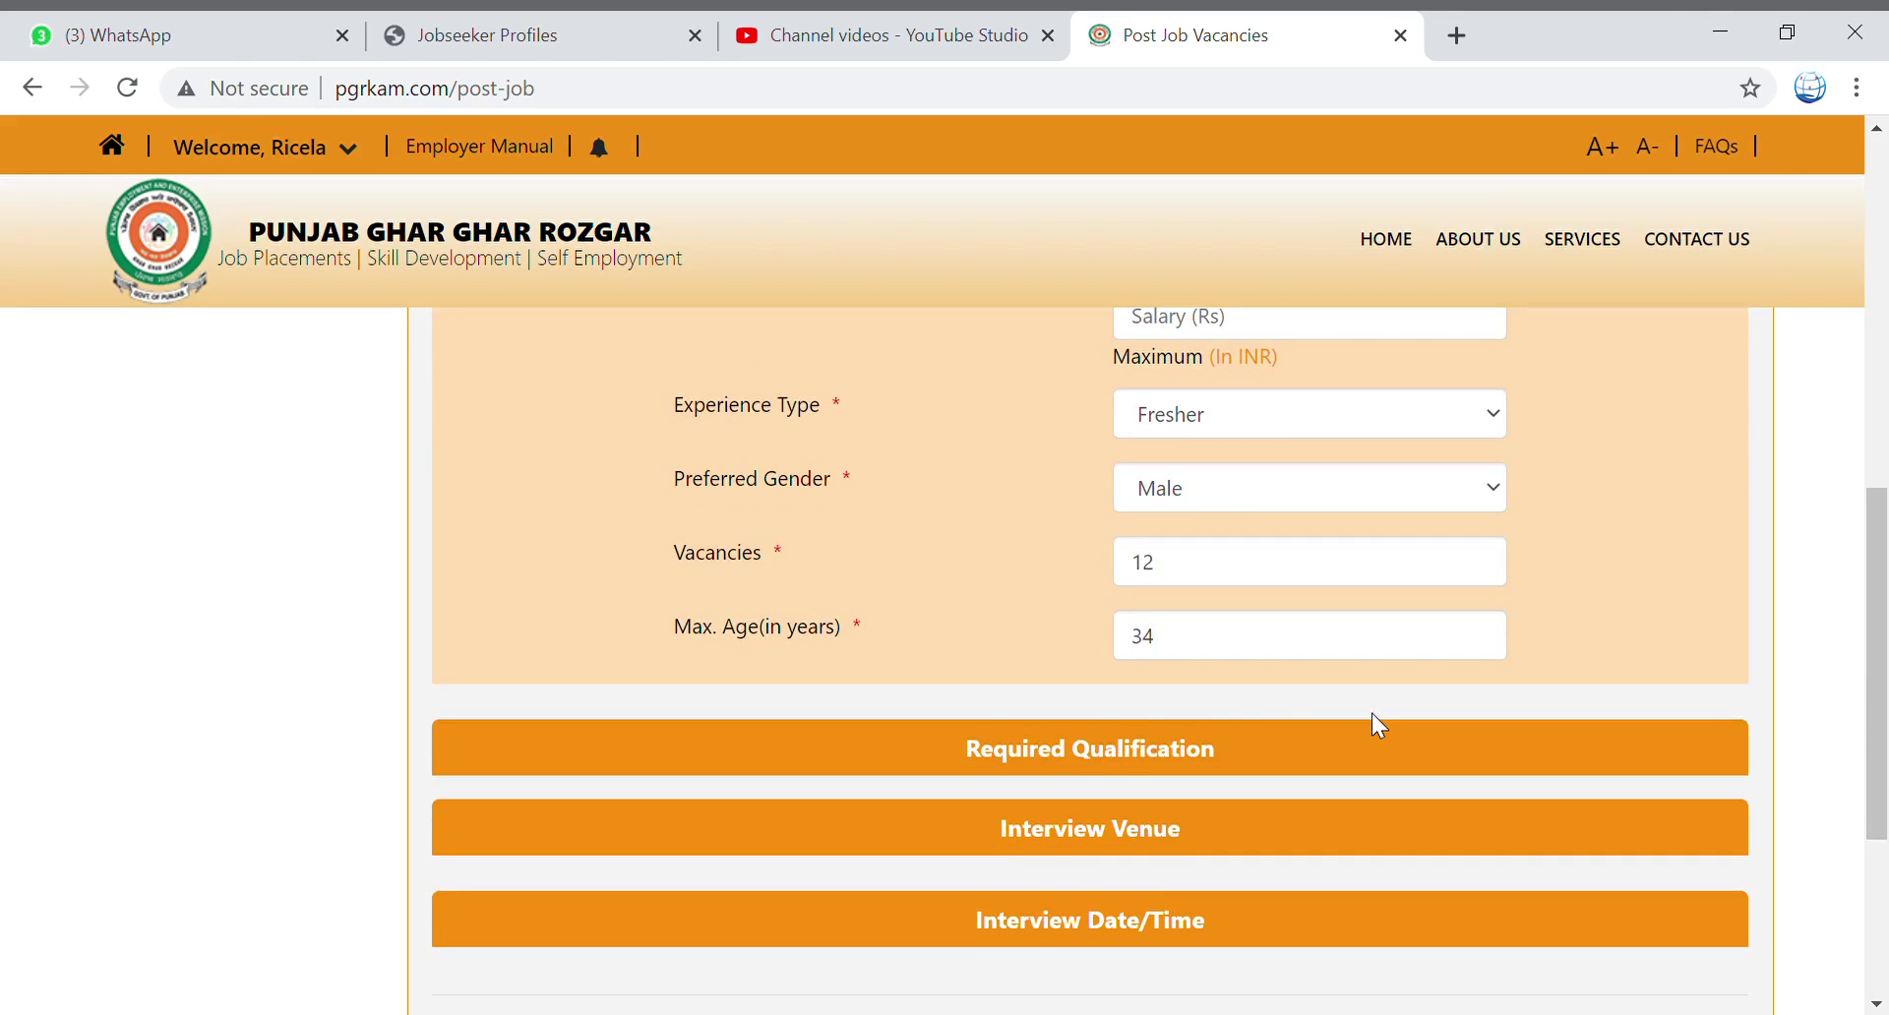
# - Set the Required Qualification education level to Post Graduate
pyautogui.click(1101, 767)
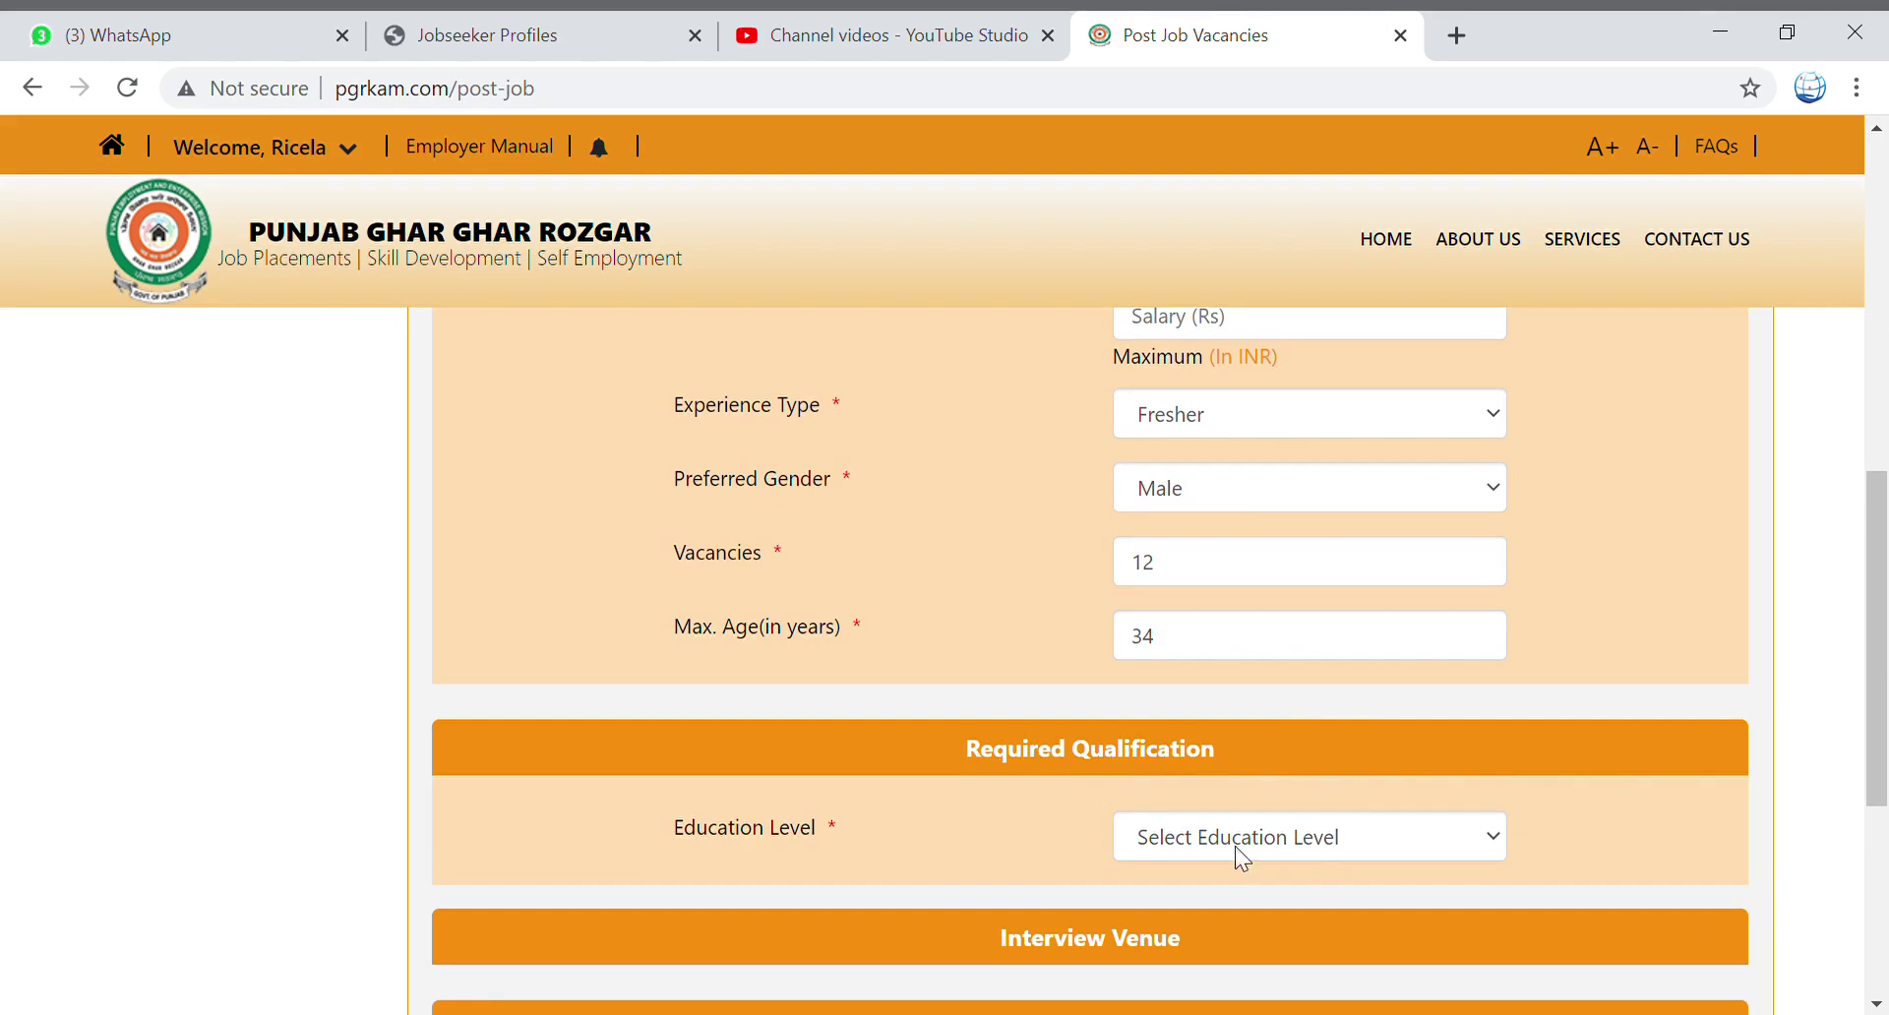
pyautogui.click(1493, 838)
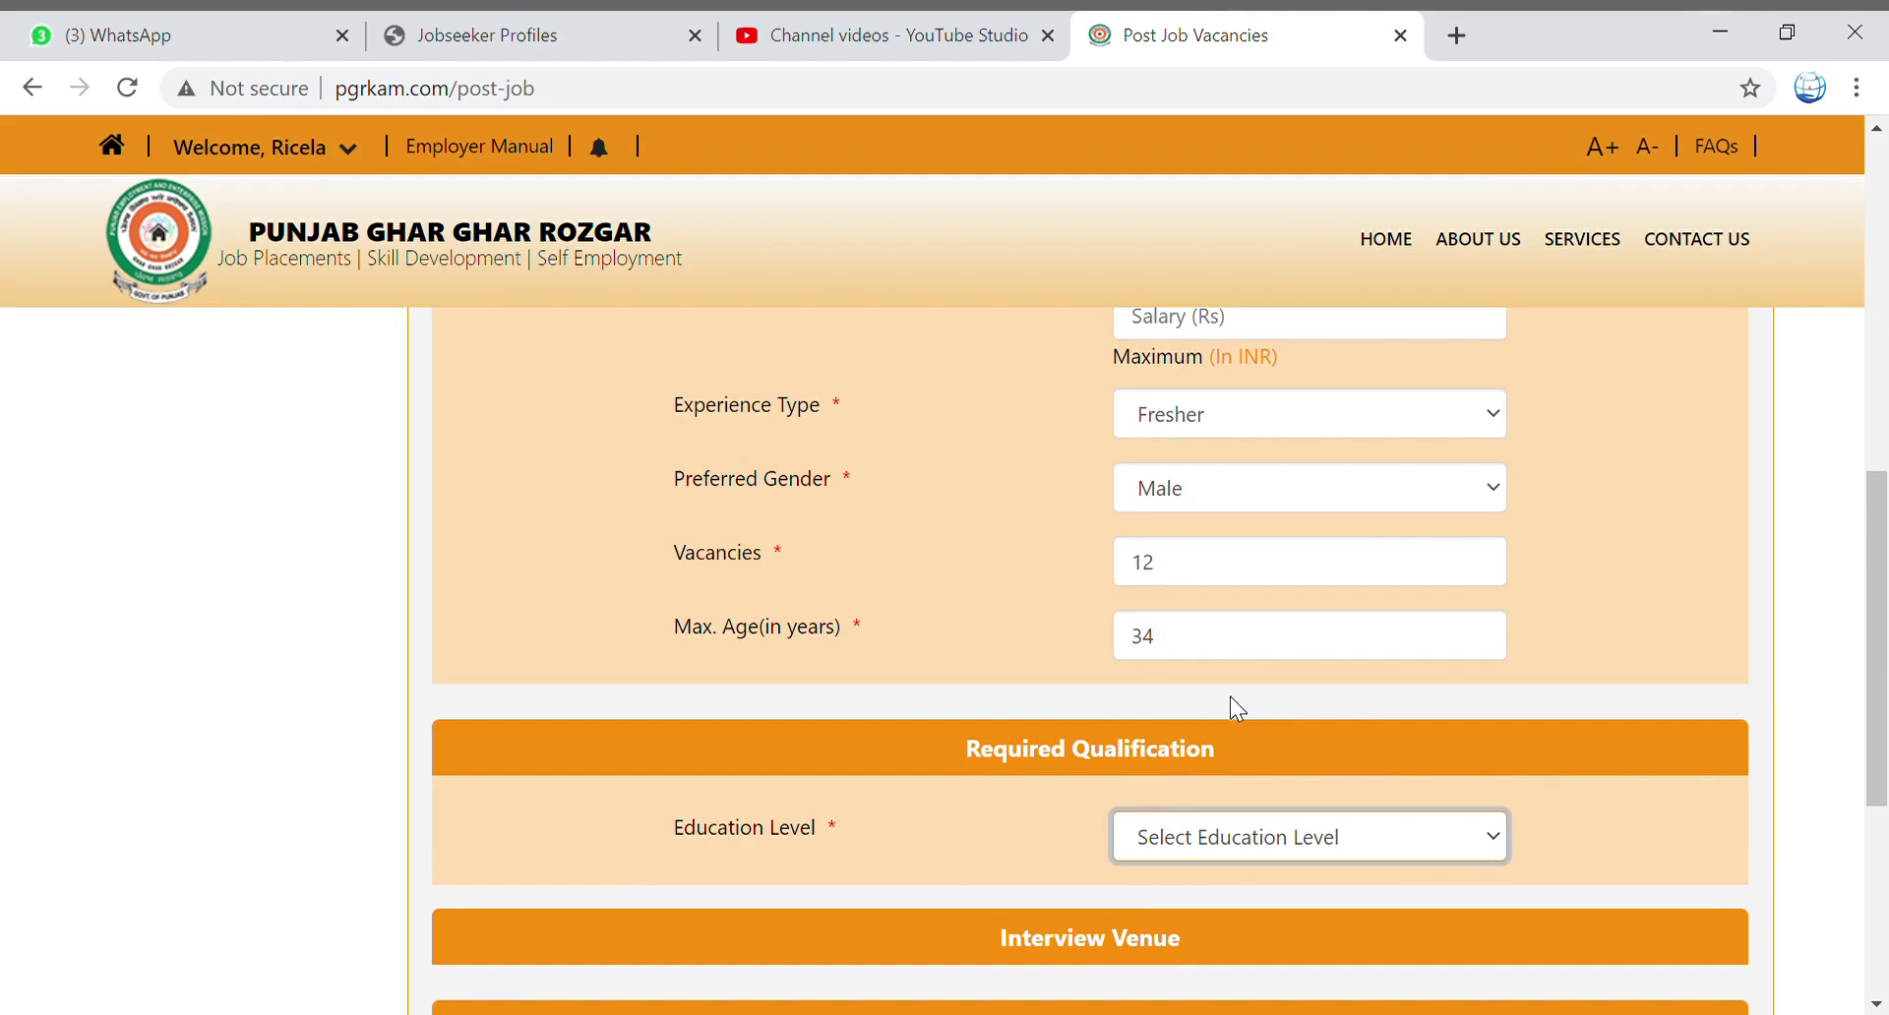
pyautogui.click(1214, 675)
pyautogui.scroll(-5, 1309, 784)
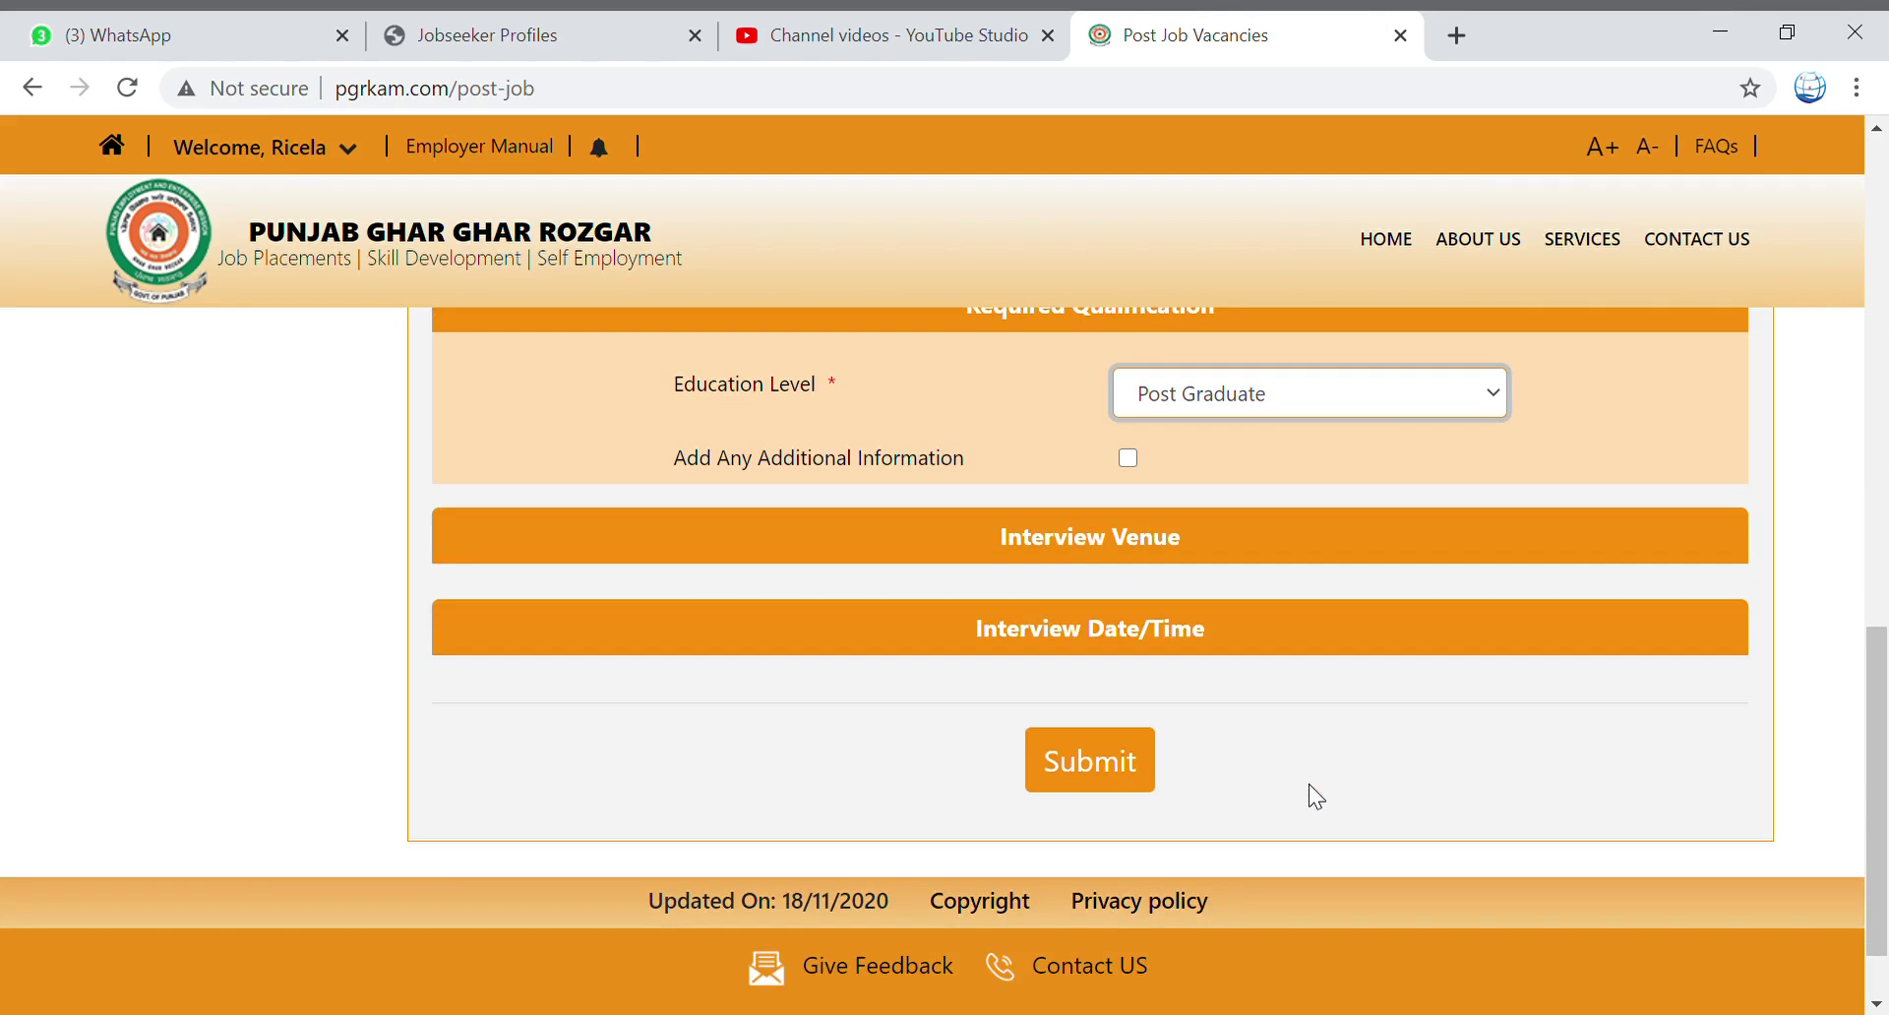
# - In the Interview Venue section, enter placeholder text for the contact person and designation
pyautogui.click(1130, 553)
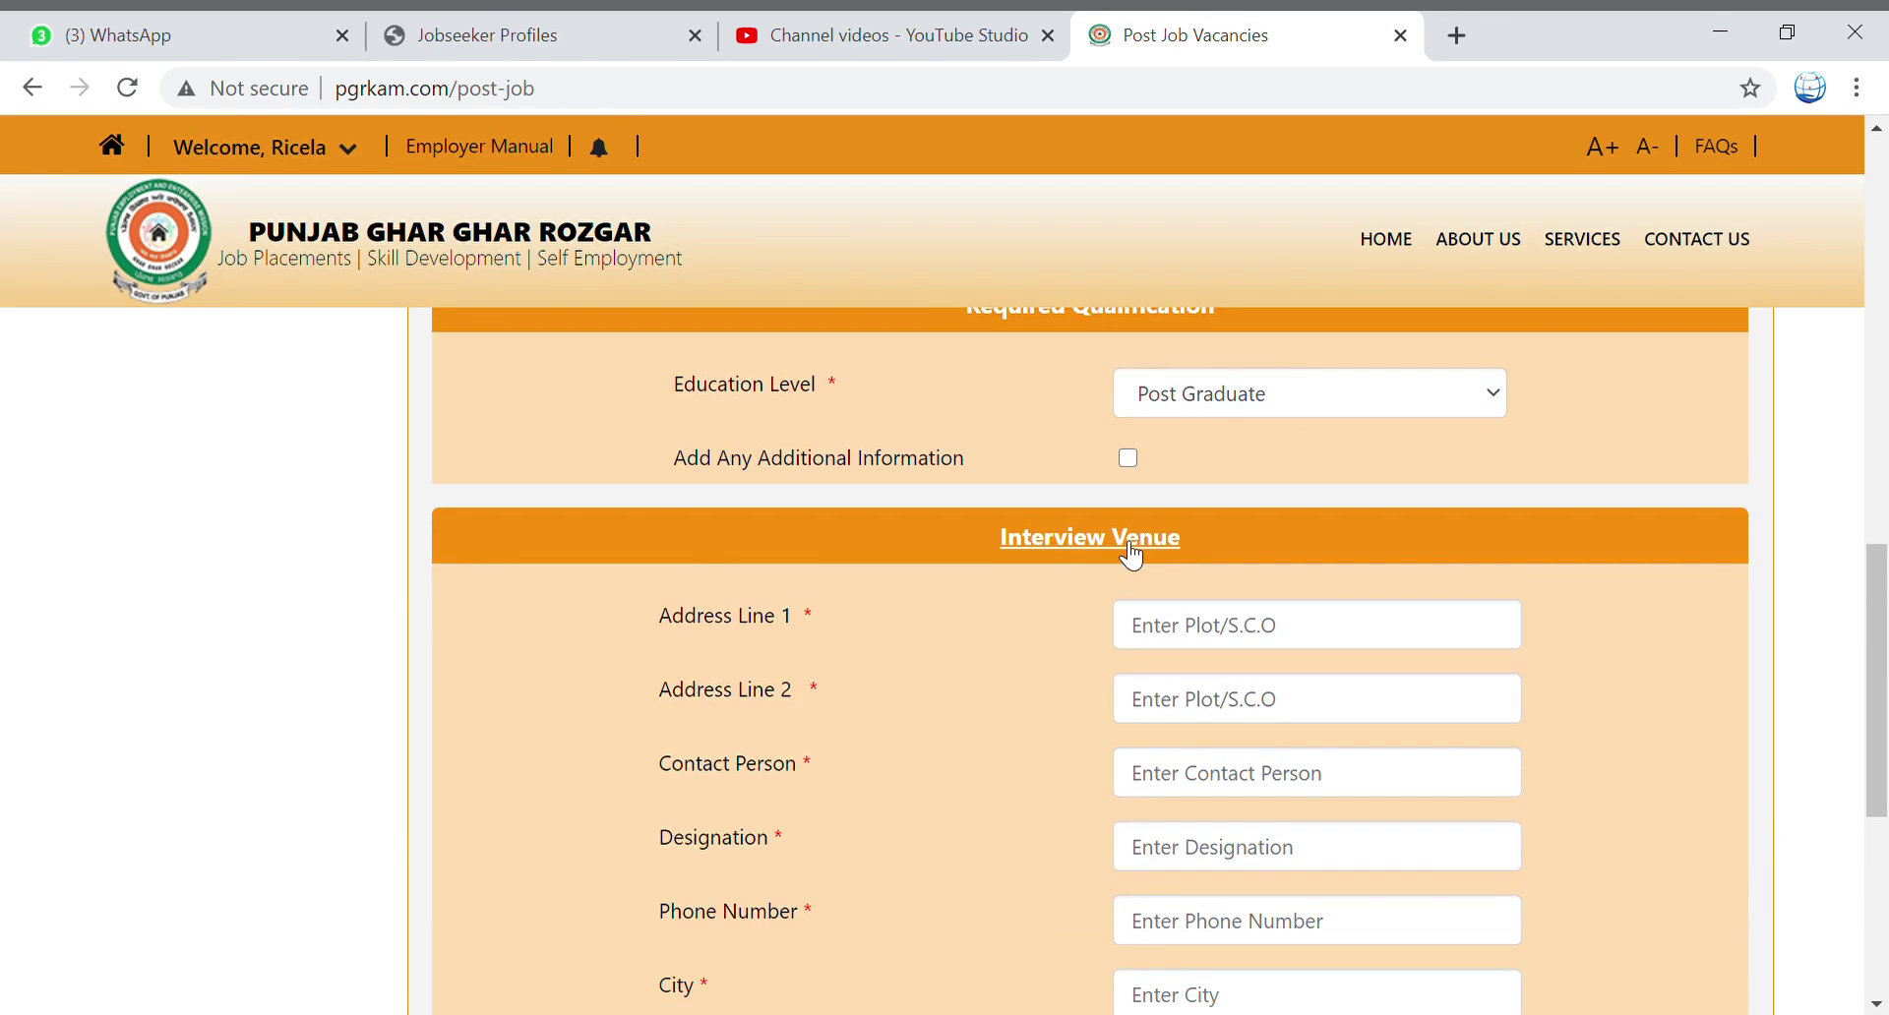
pyautogui.scroll(-5, 1214, 805)
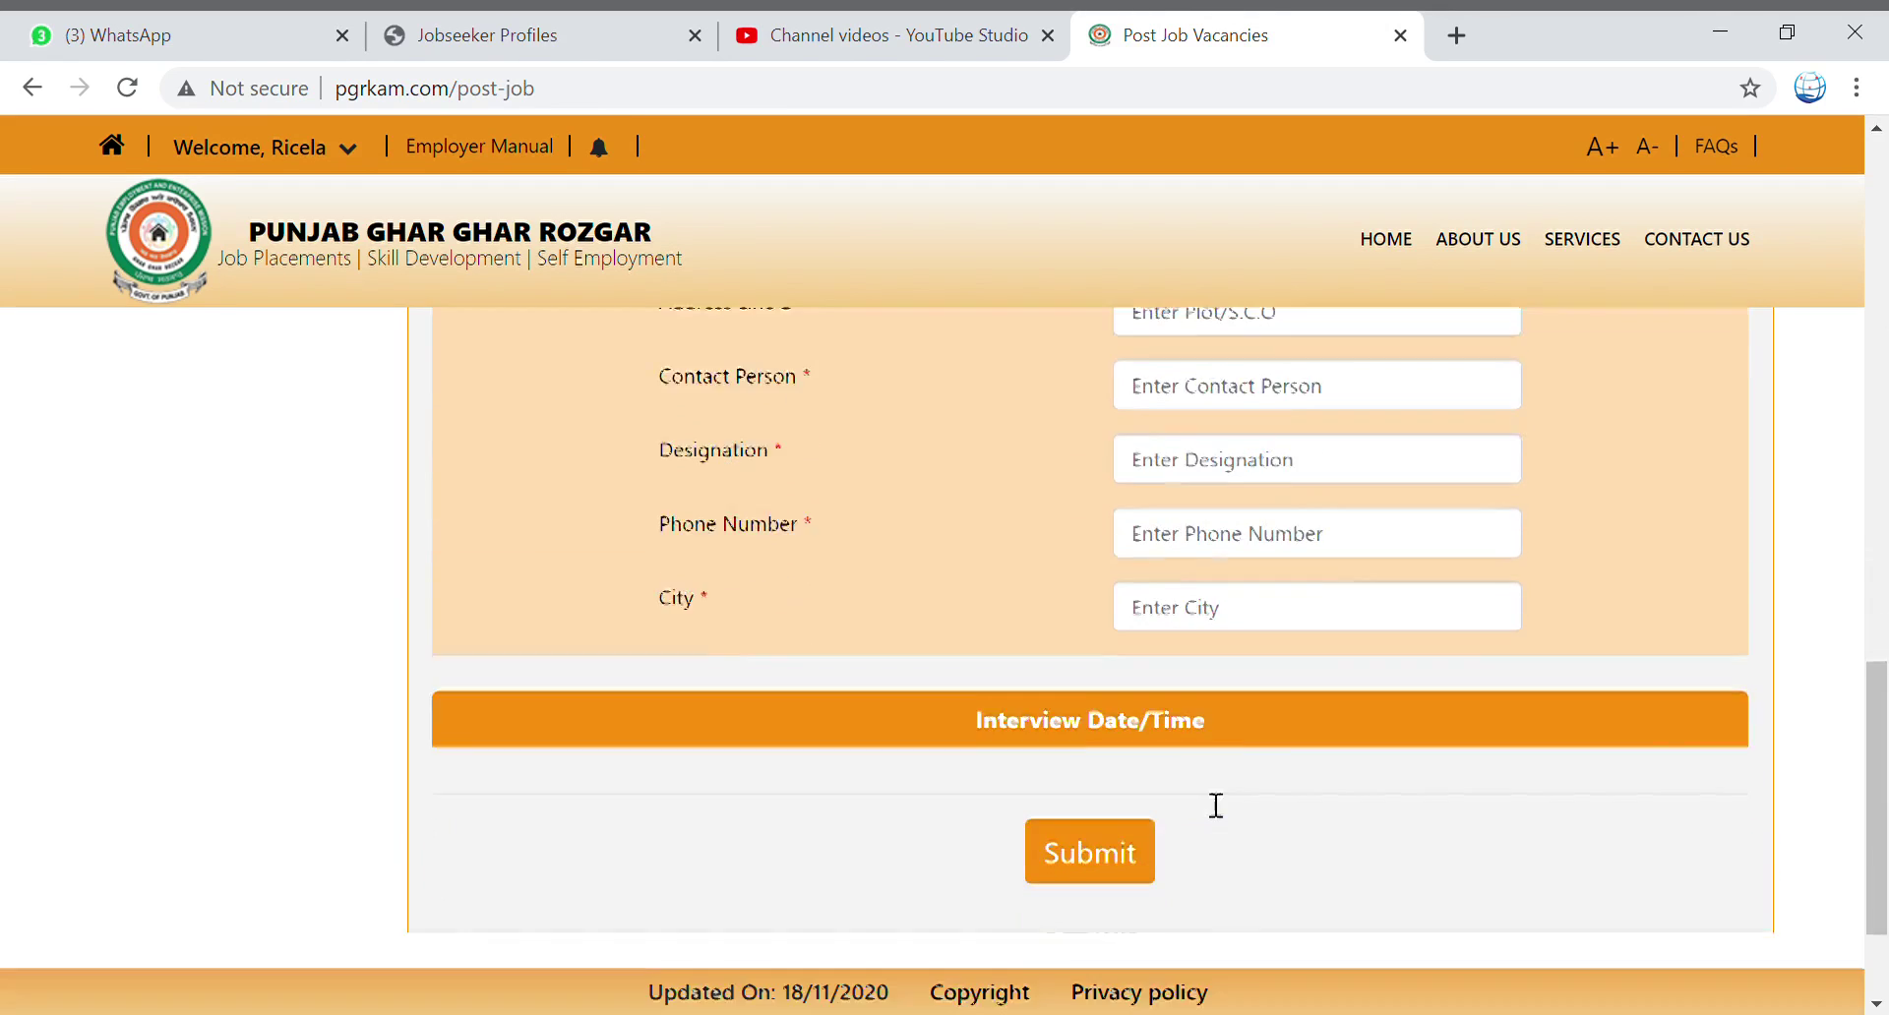
pyautogui.scroll(2, 1242, 600)
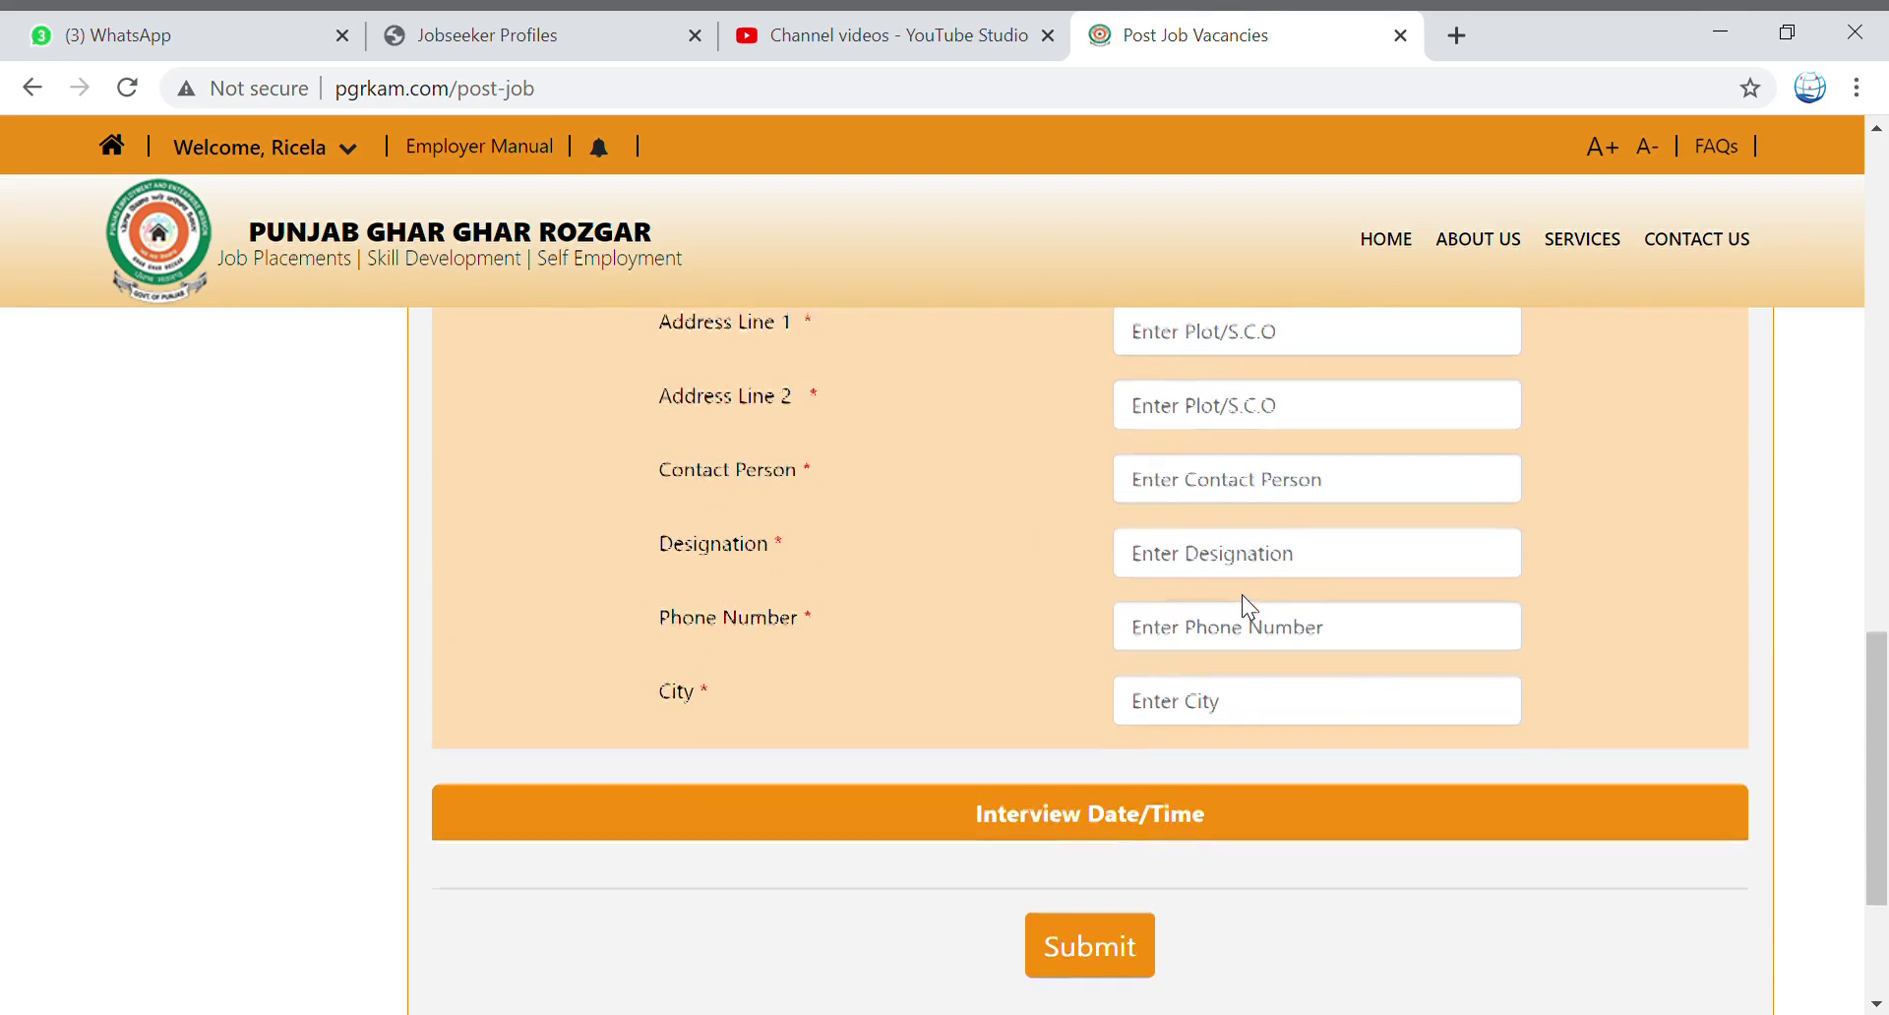
pyautogui.scroll(3, 1242, 594)
pyautogui.scroll(-1, 1242, 594)
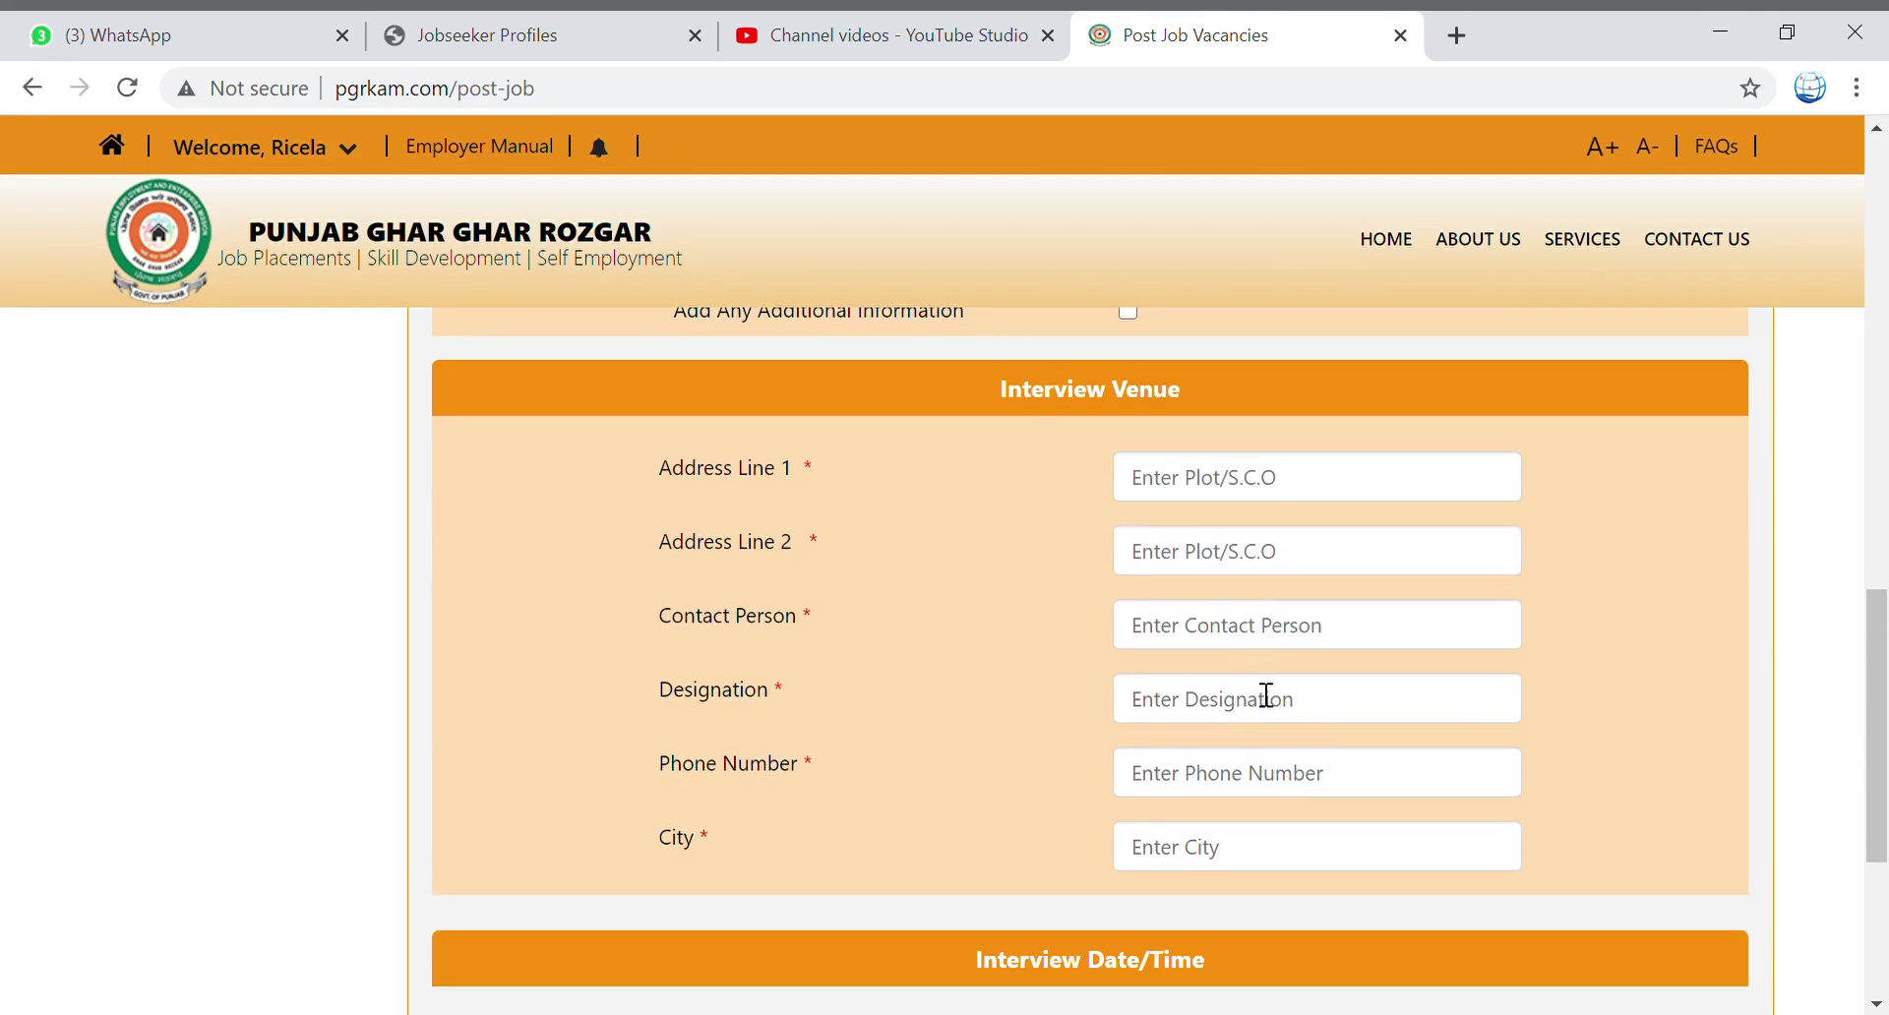
pyautogui.click(1359, 649)
pyautogui.write('fghfghfg')
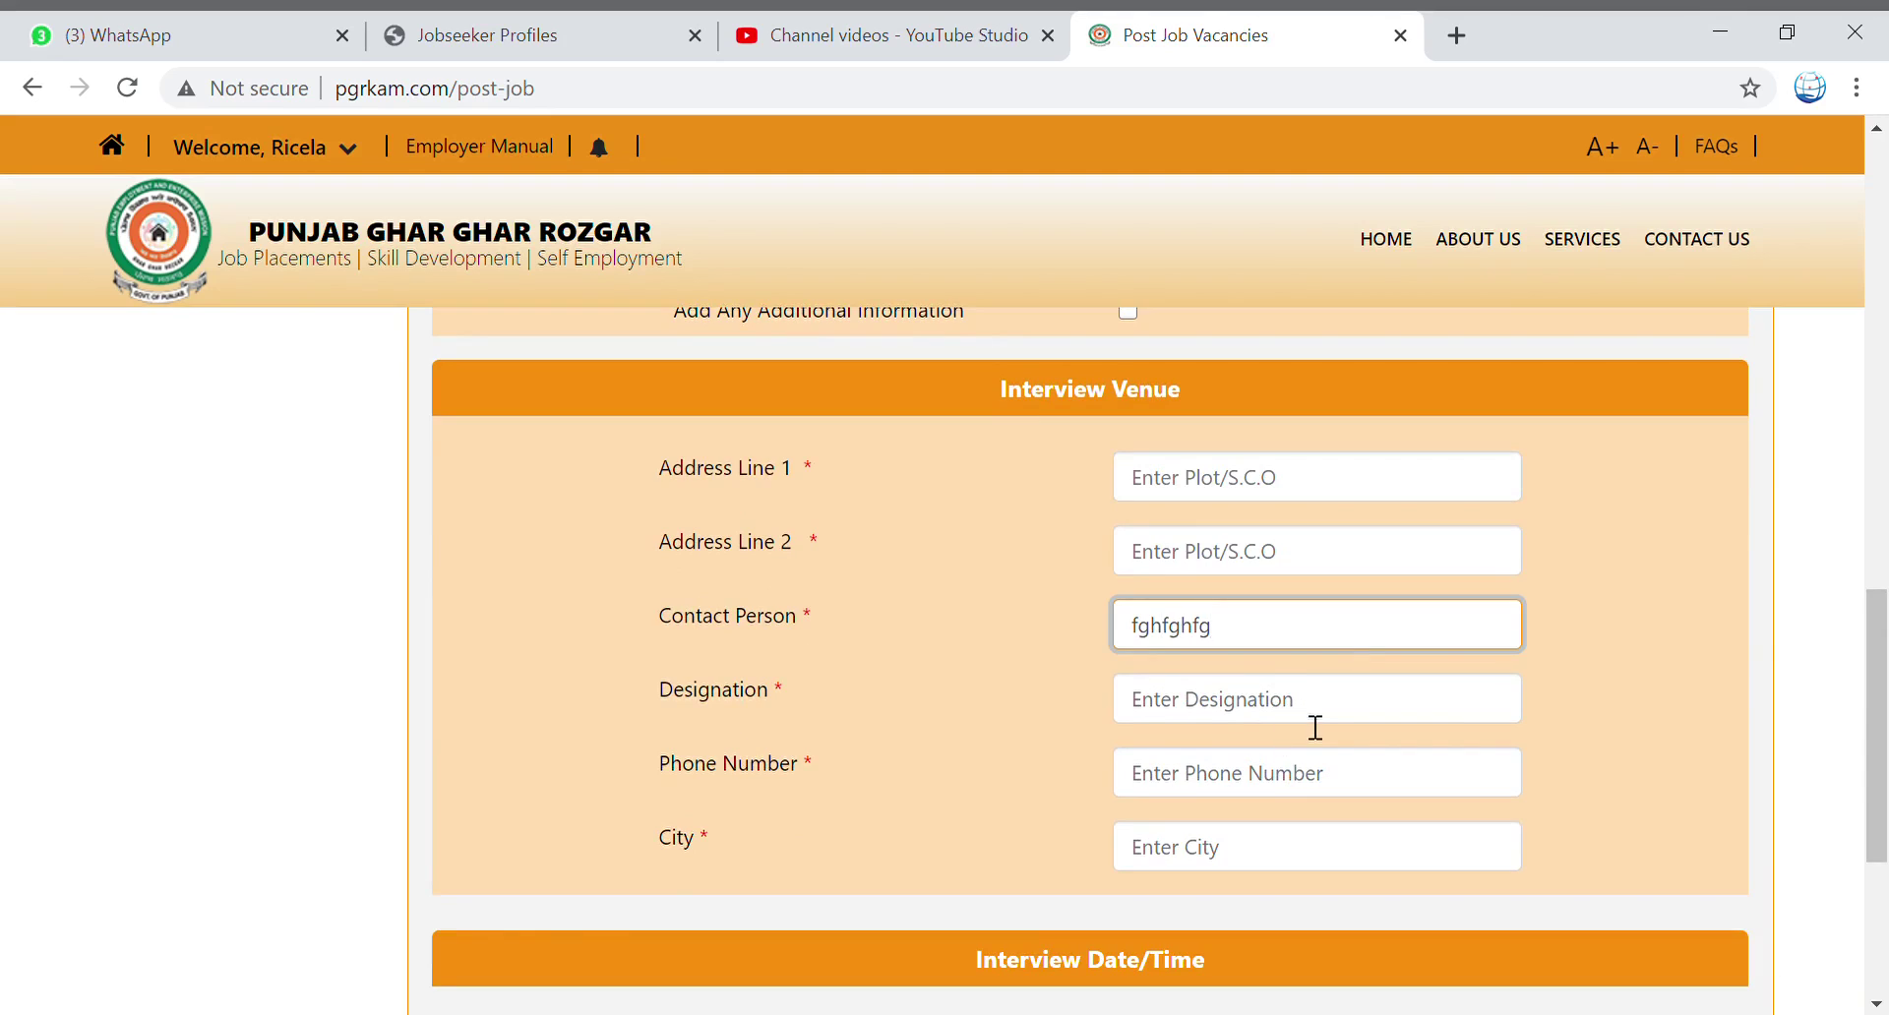
pyautogui.click(1314, 716)
pyautogui.write('fbfghfg')
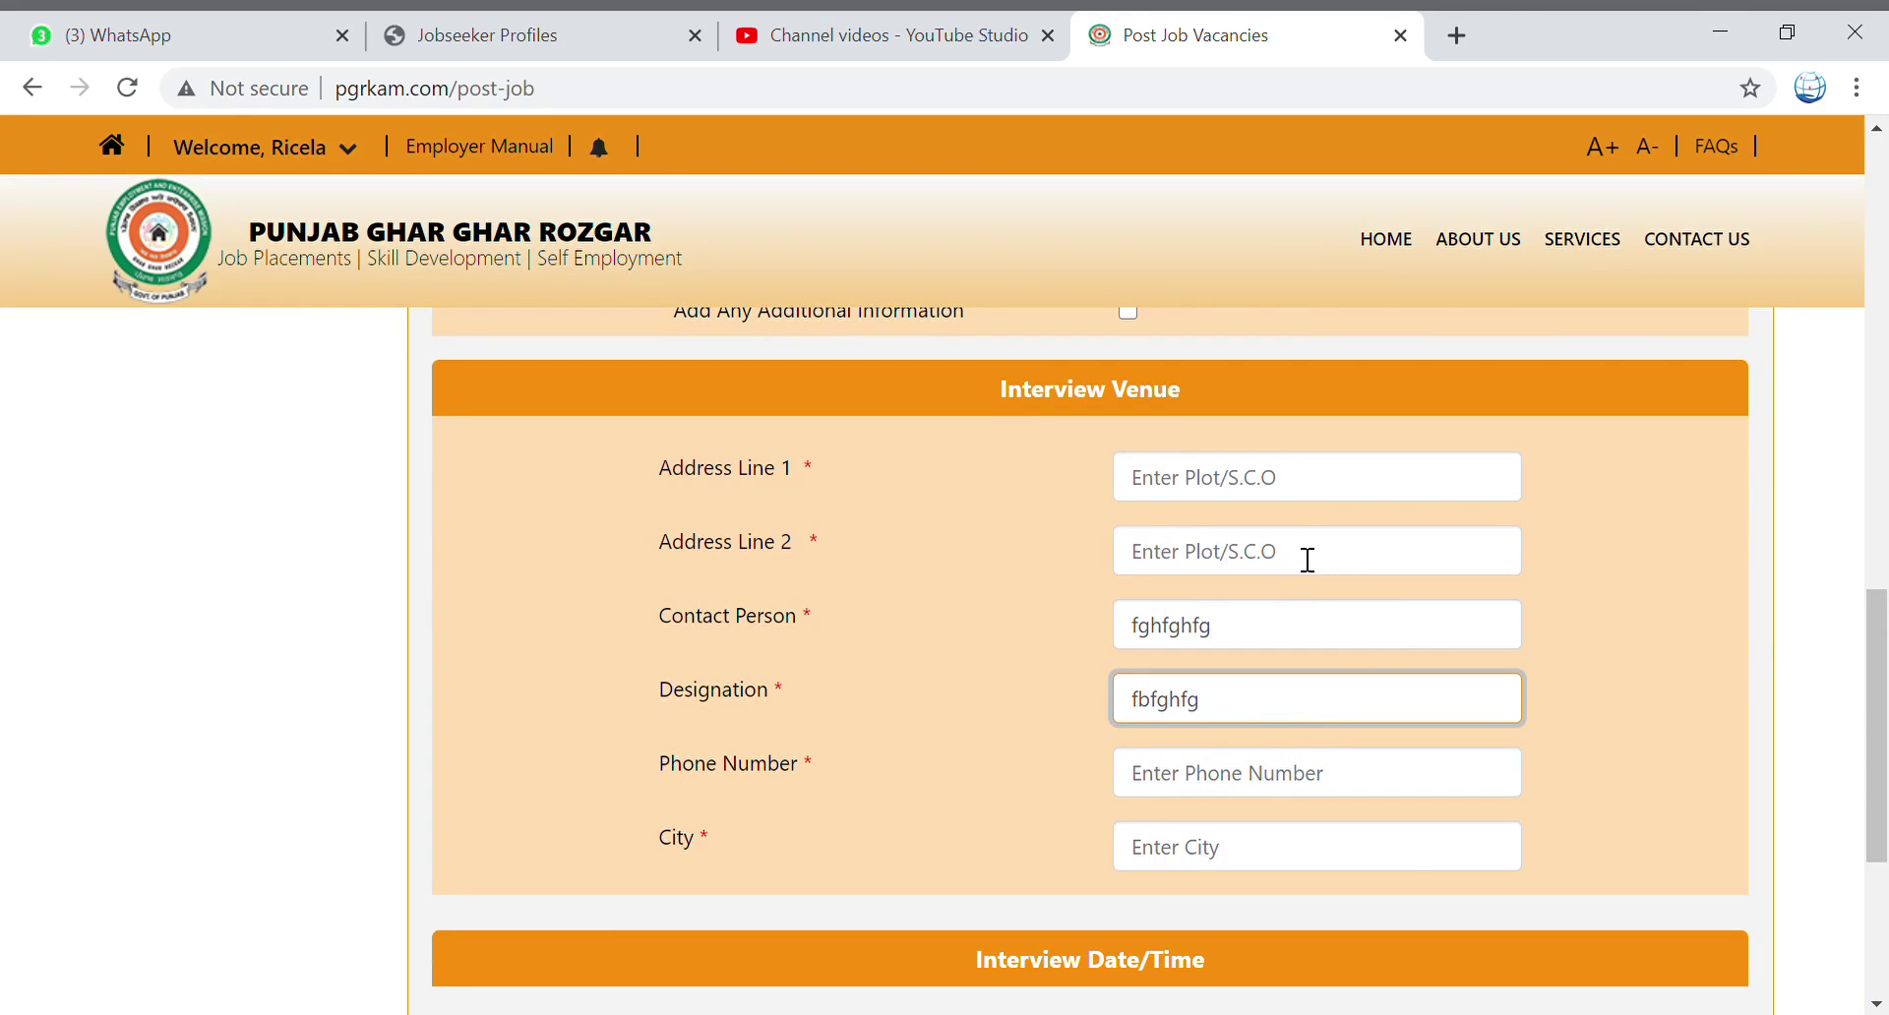
# - Fill both venue address lines with placeholder text and autofill the phone number and city
pyautogui.click(1309, 559)
pyautogui.write('fghfg')
pyautogui.click(1231, 503)
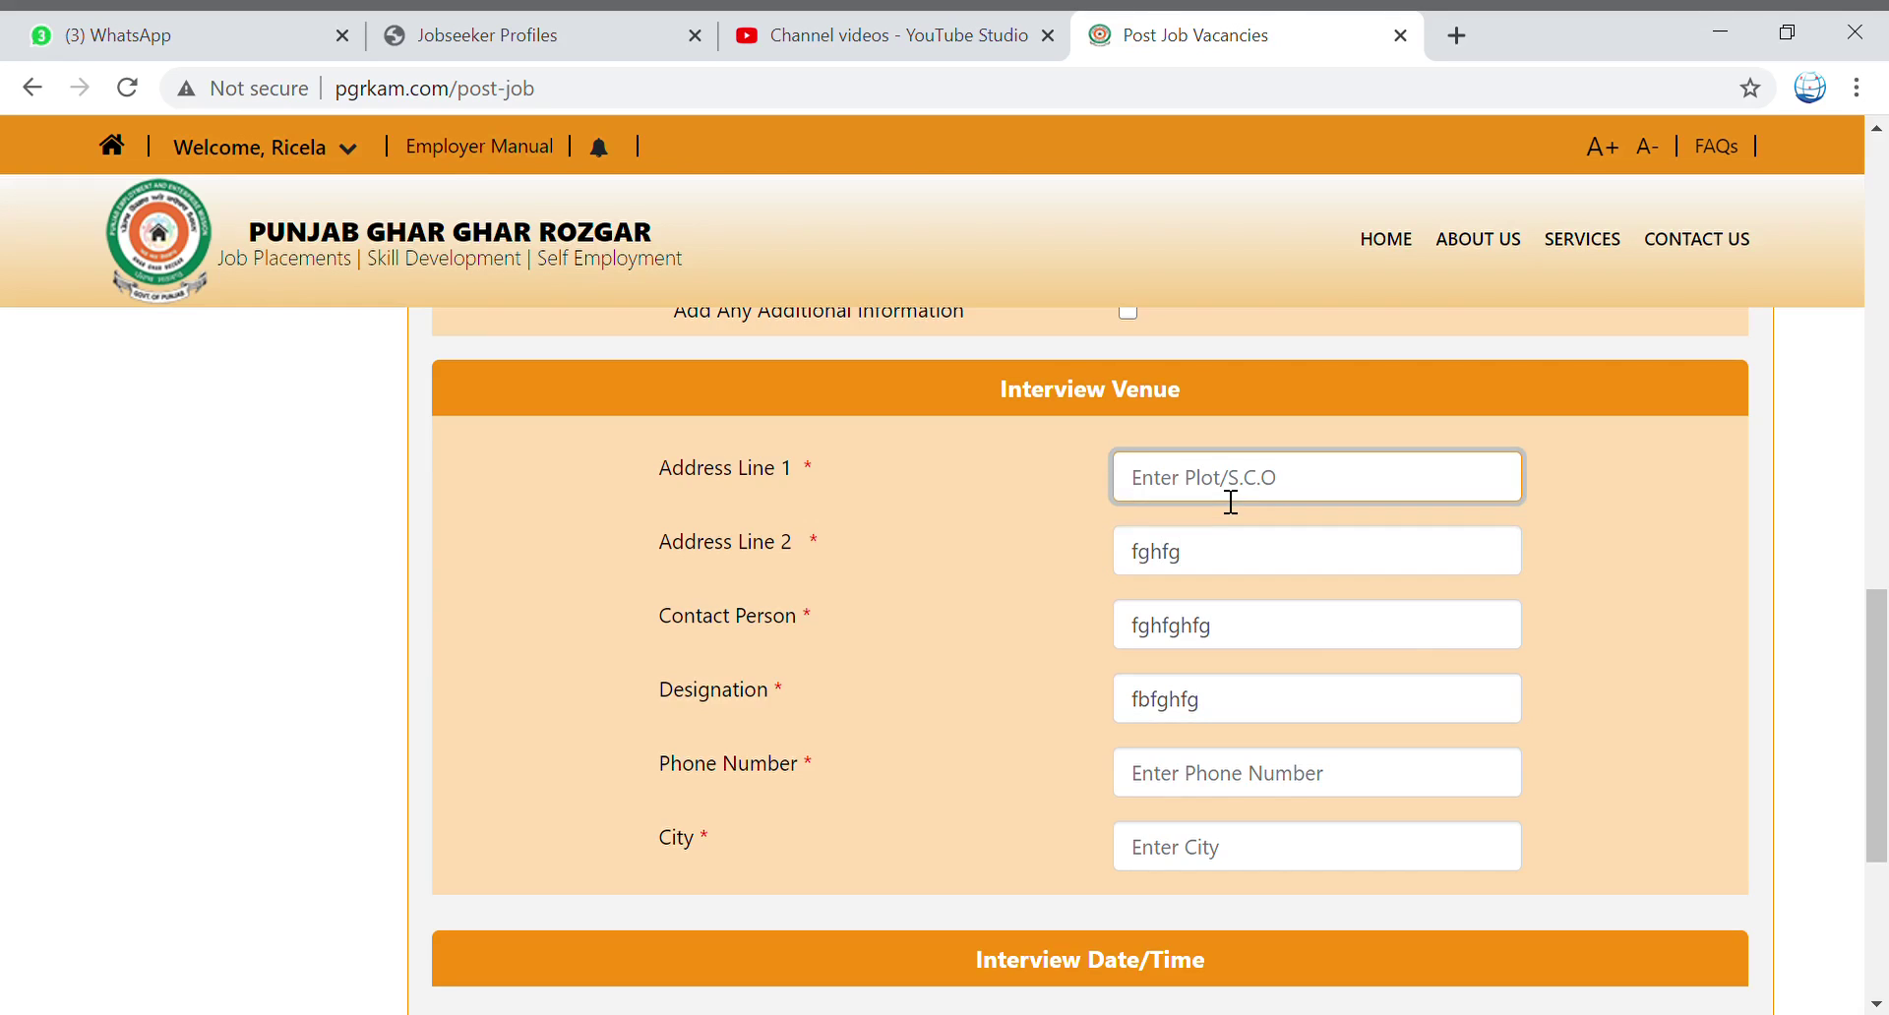
pyautogui.write('srtyr123')
pyautogui.click(1176, 797)
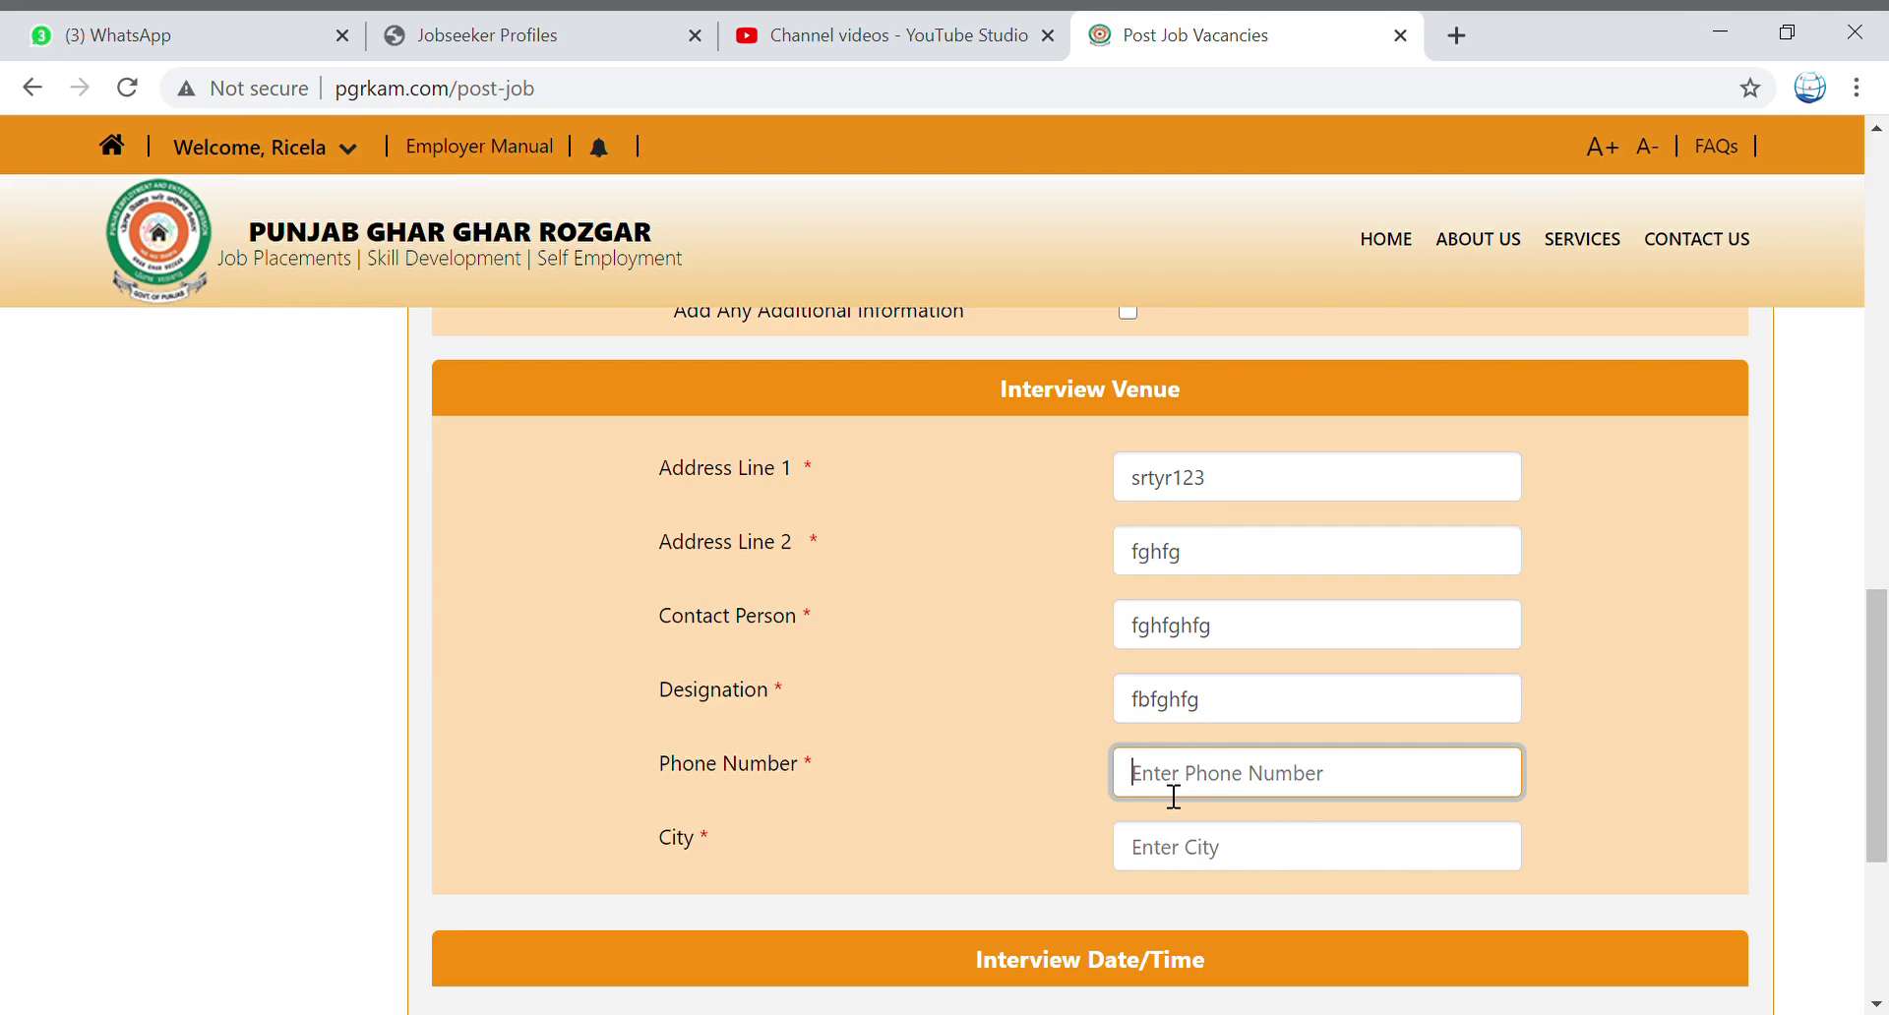
pyautogui.click(1188, 846)
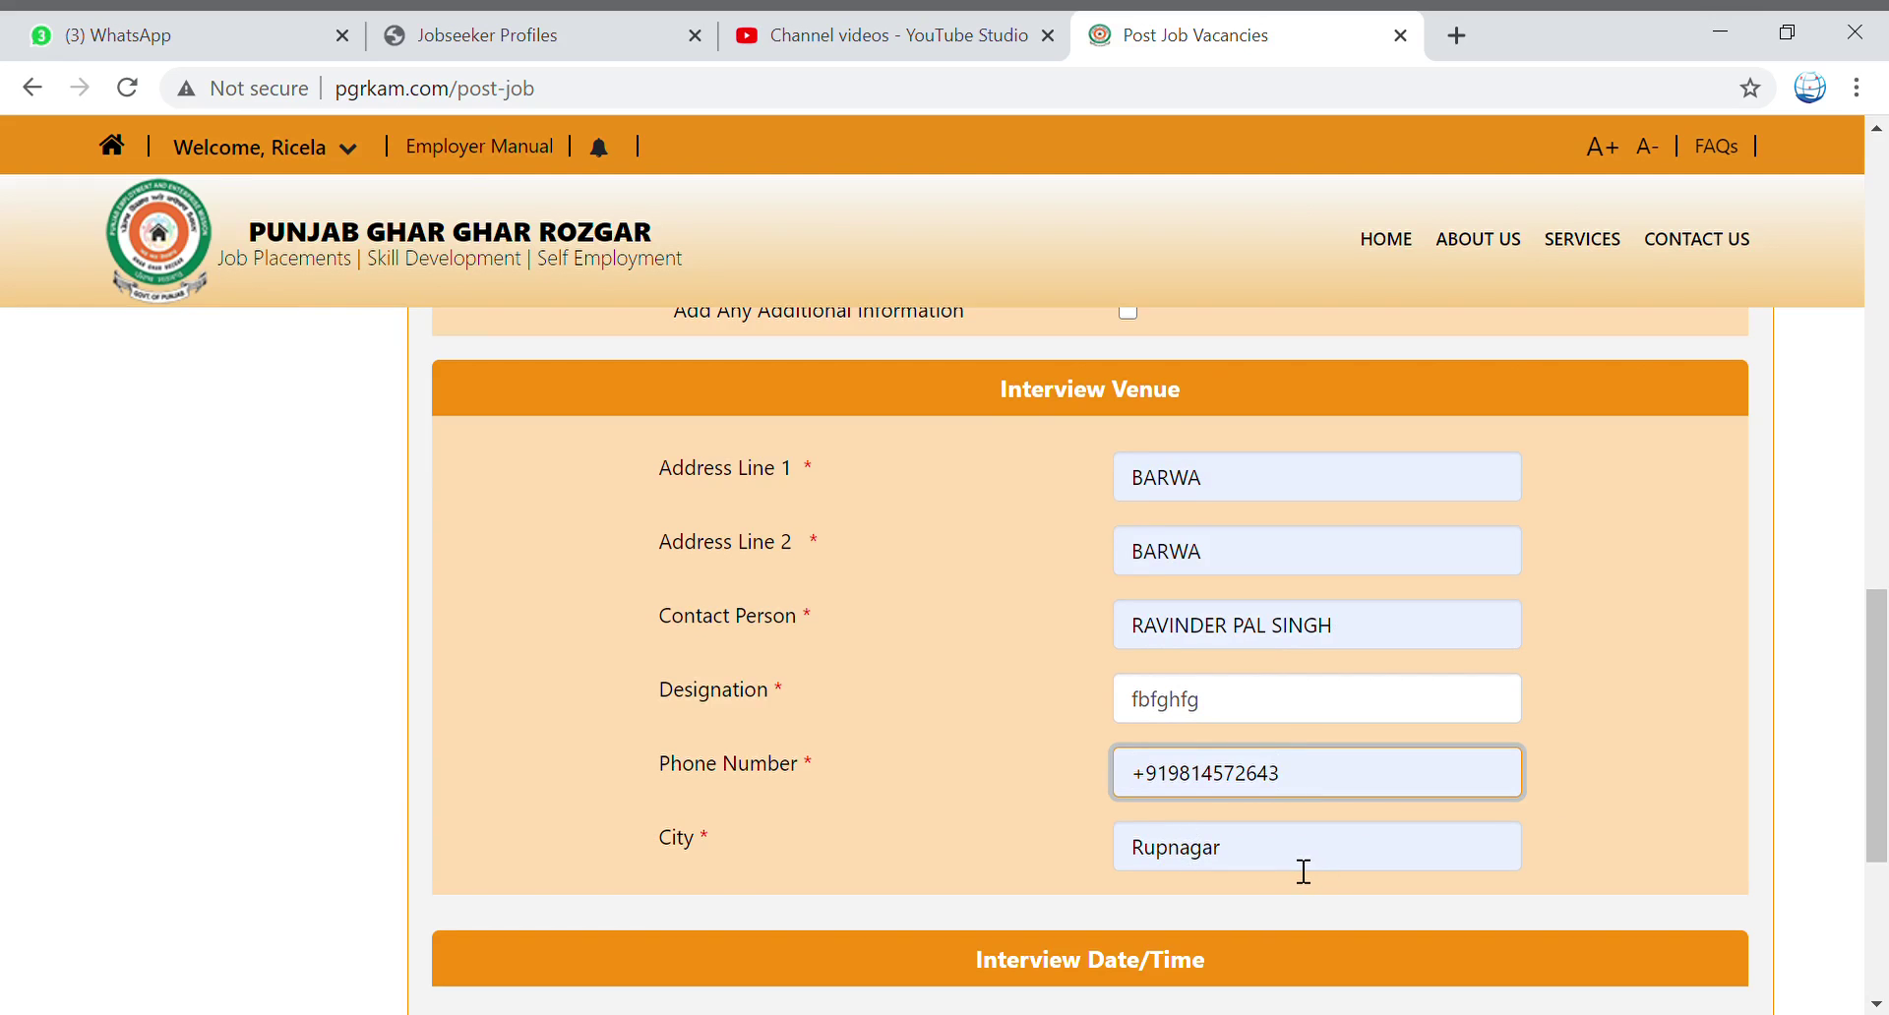
pyautogui.scroll(-5, 1303, 871)
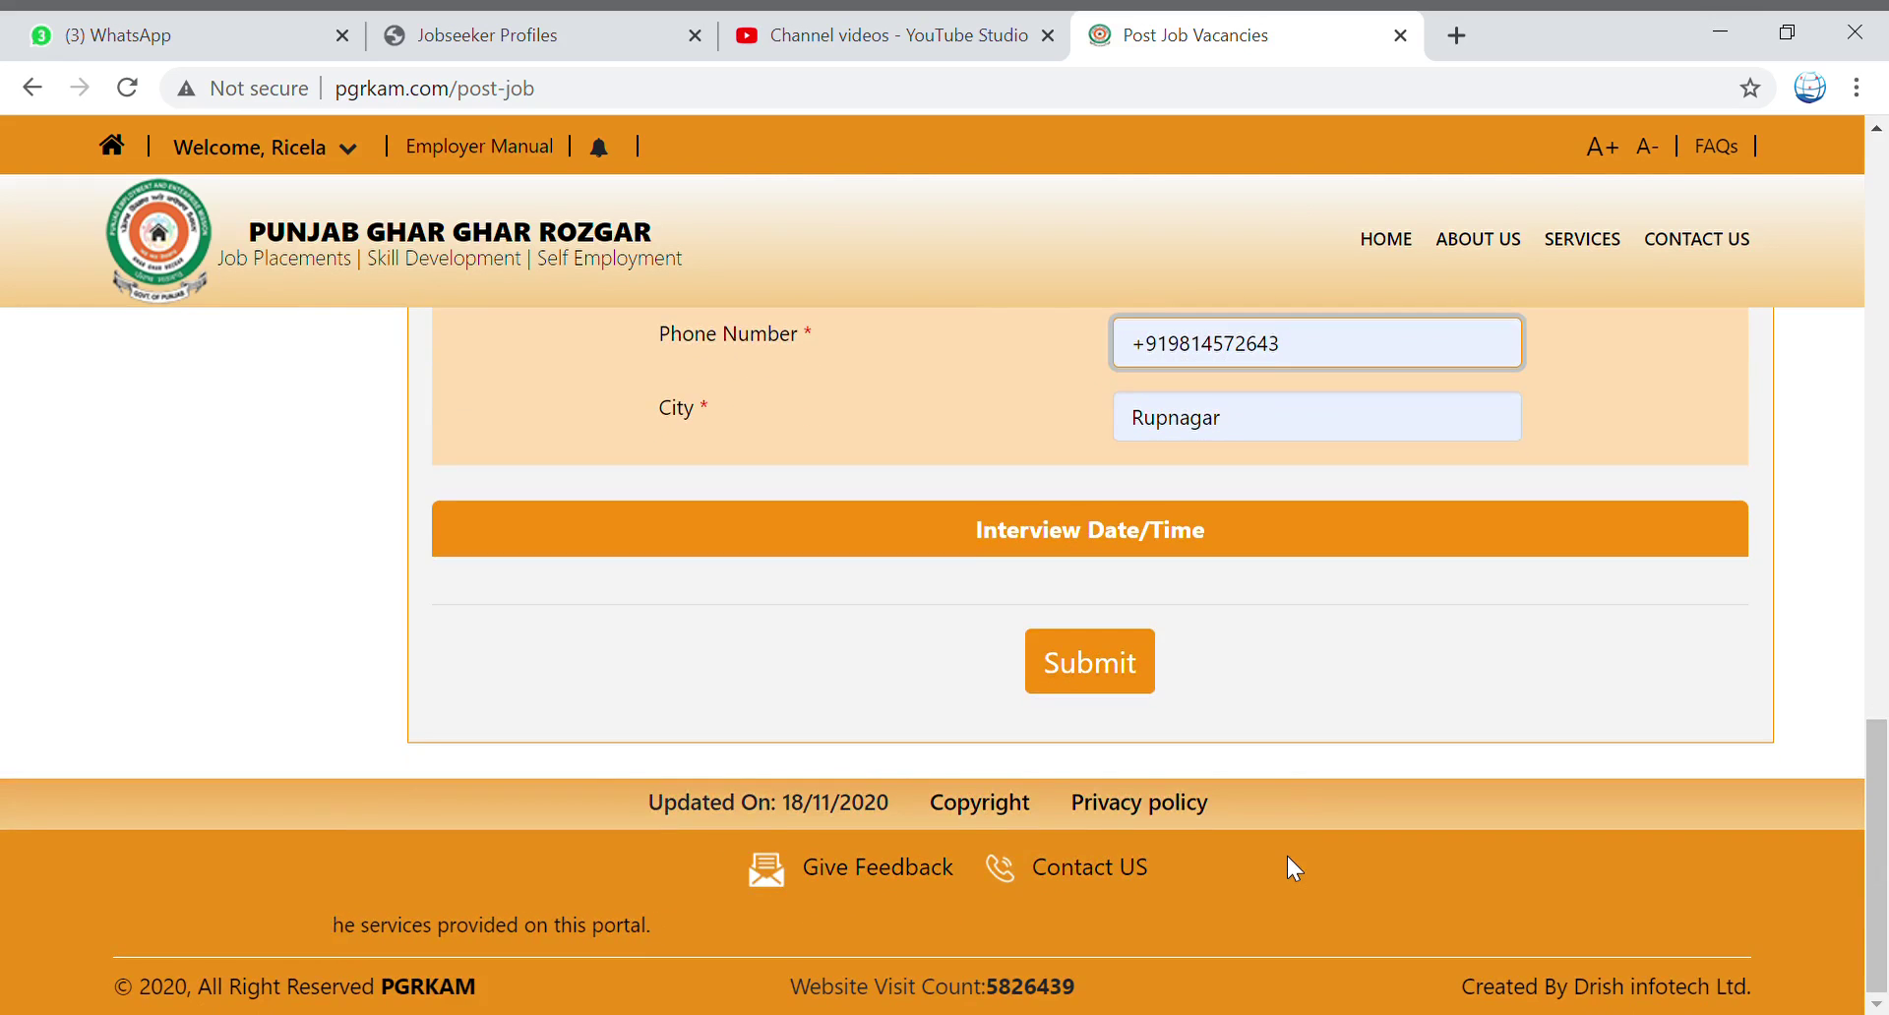
pyautogui.scroll(7, 1304, 817)
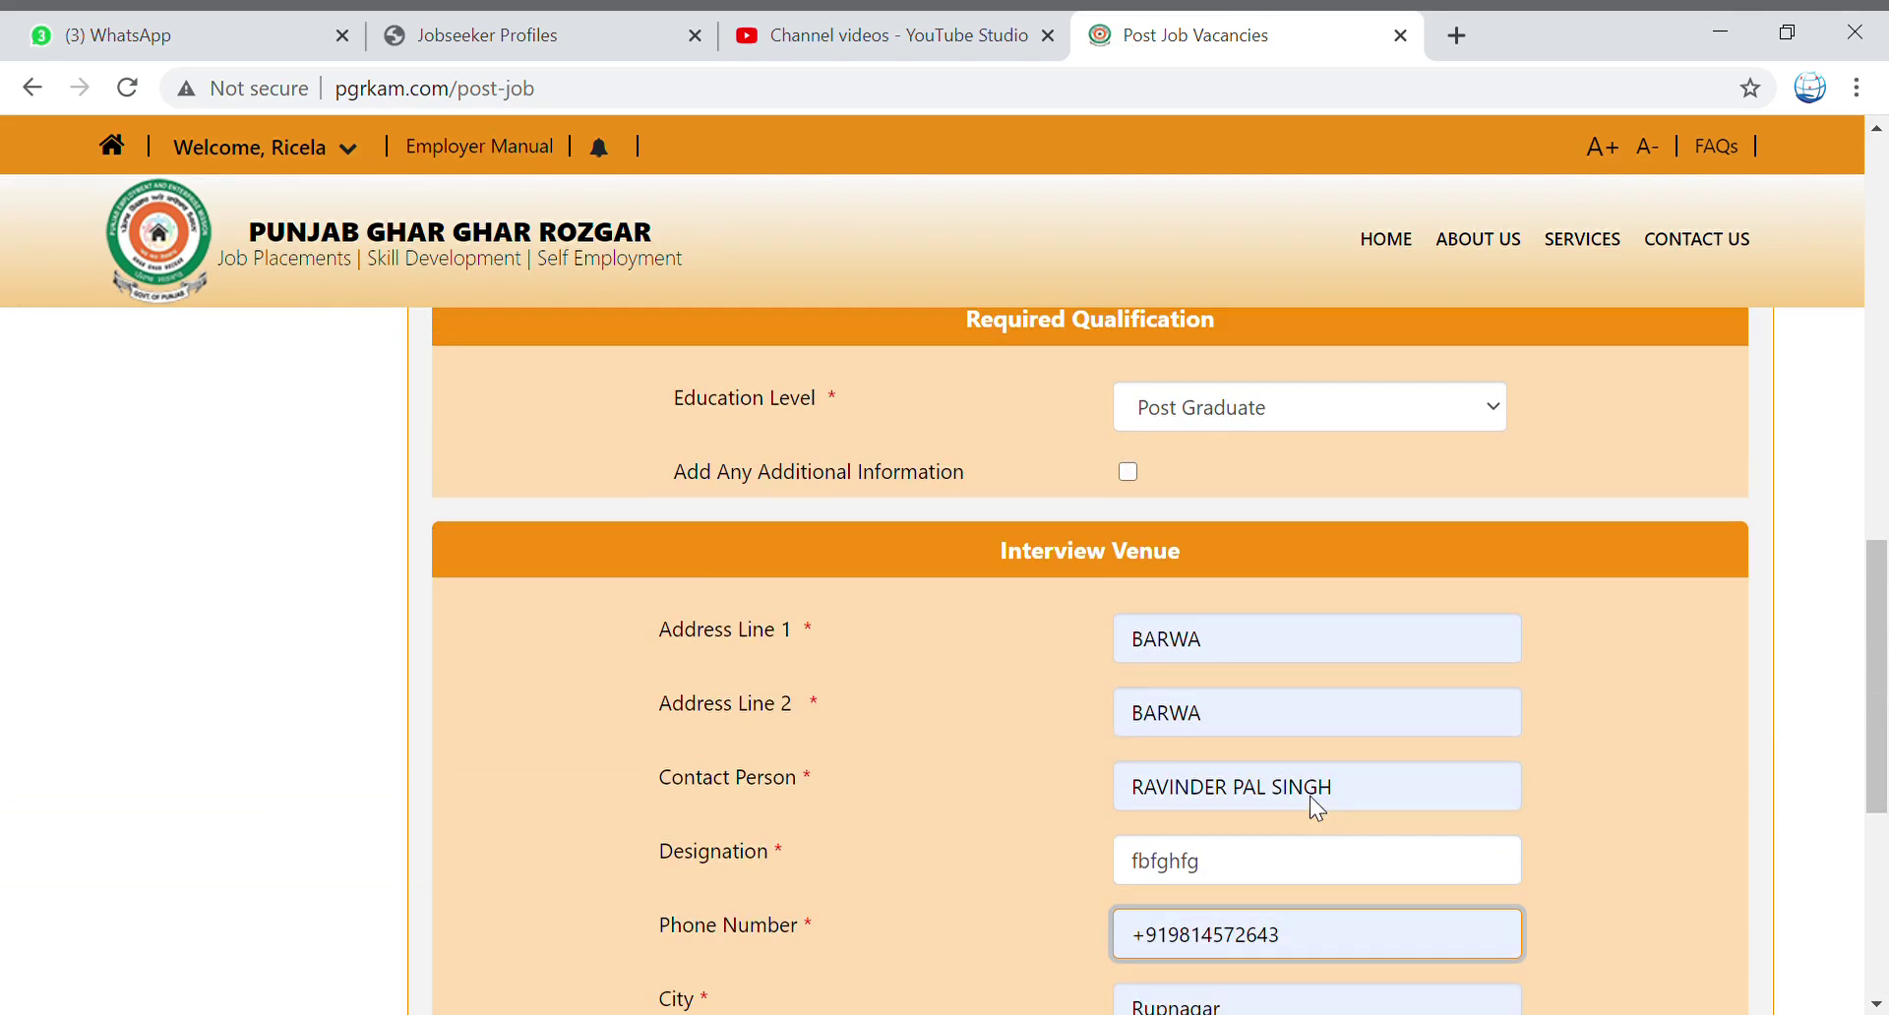
pyautogui.scroll(-5, 1327, 812)
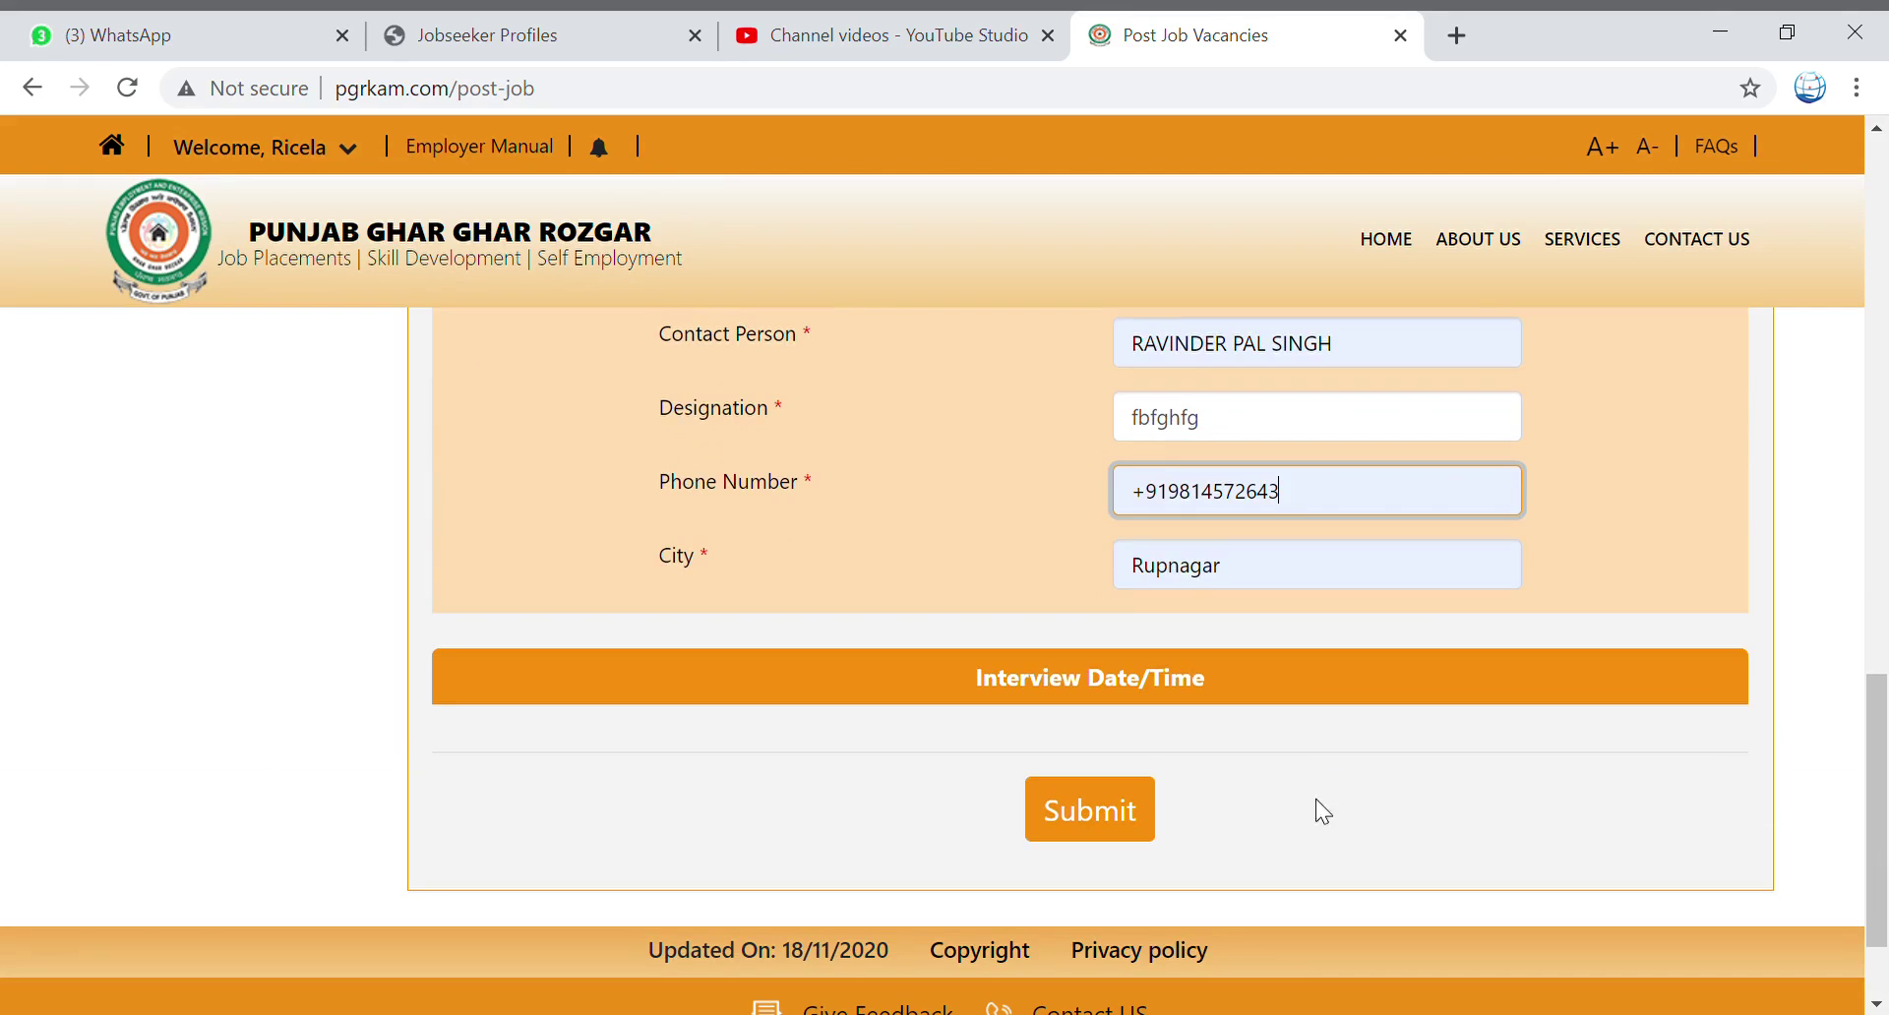
# - Expand Interview Date/Time, then pass through Discussion Forum and Post Job Vacancies to Organisational Profile
pyautogui.click(1096, 679)
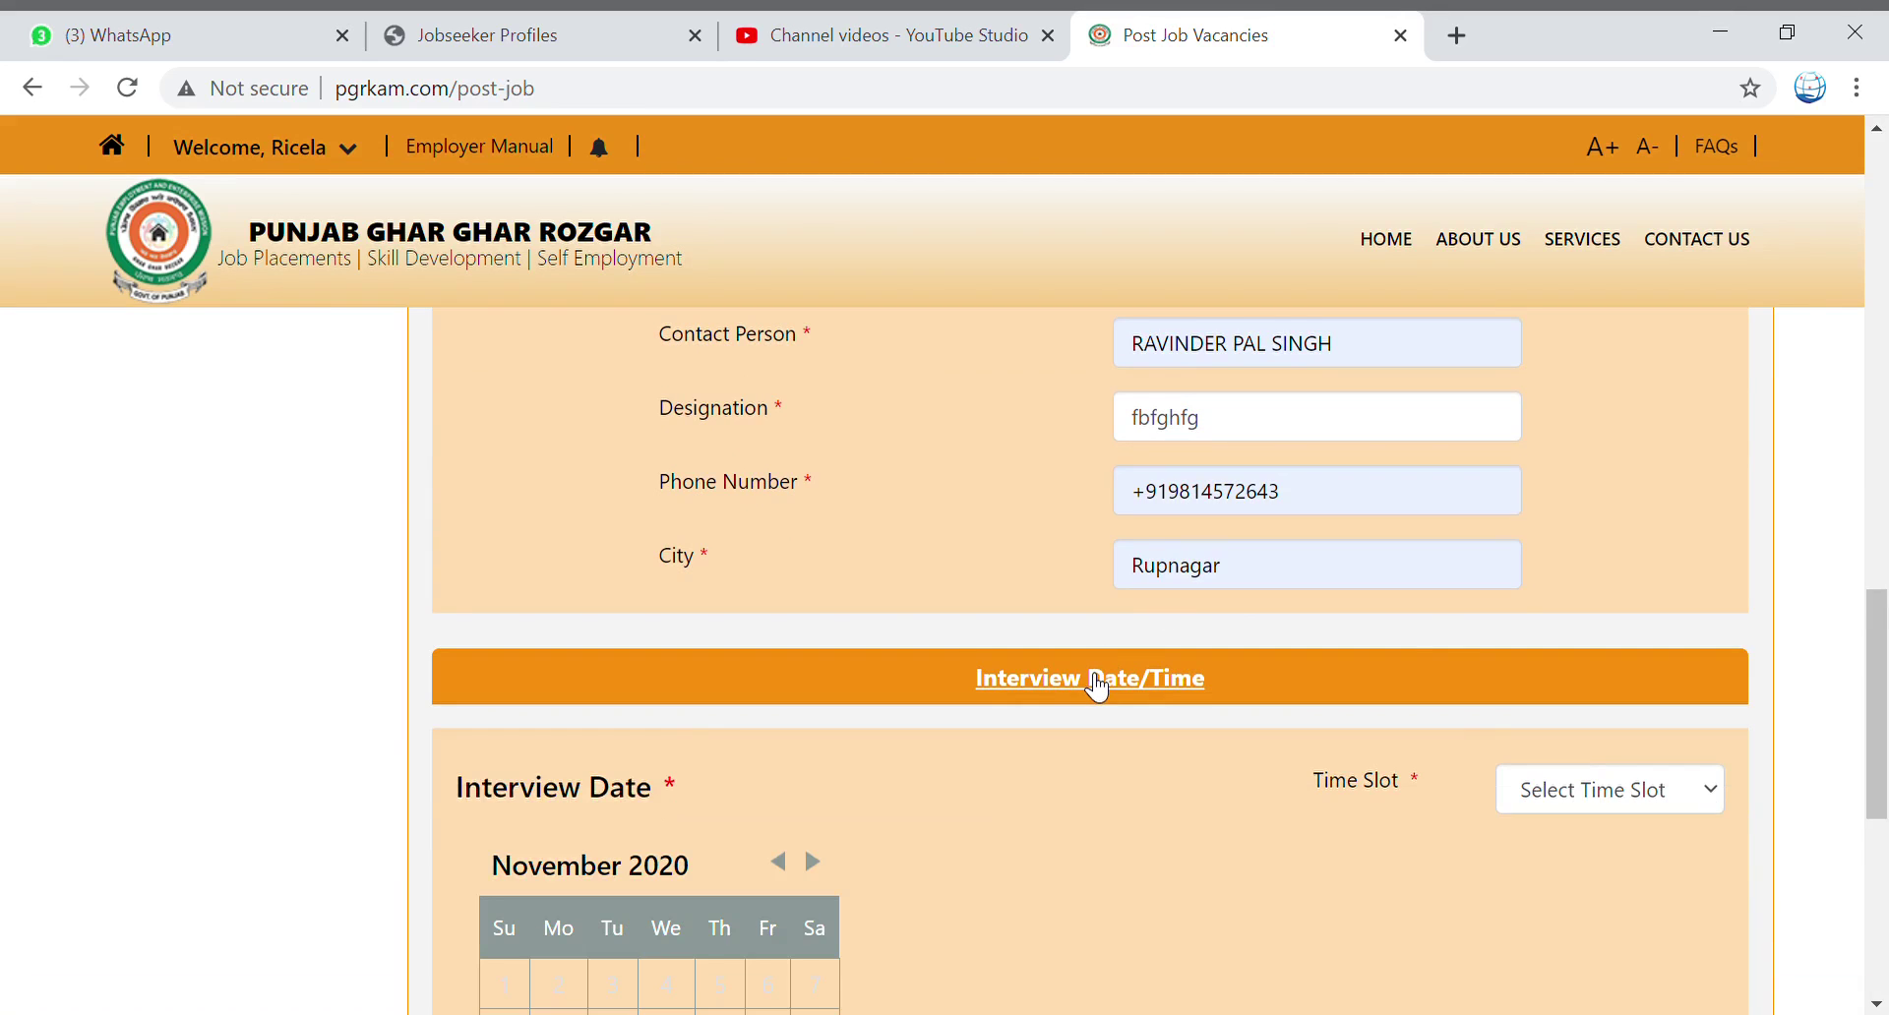
pyautogui.scroll(20, 1265, 821)
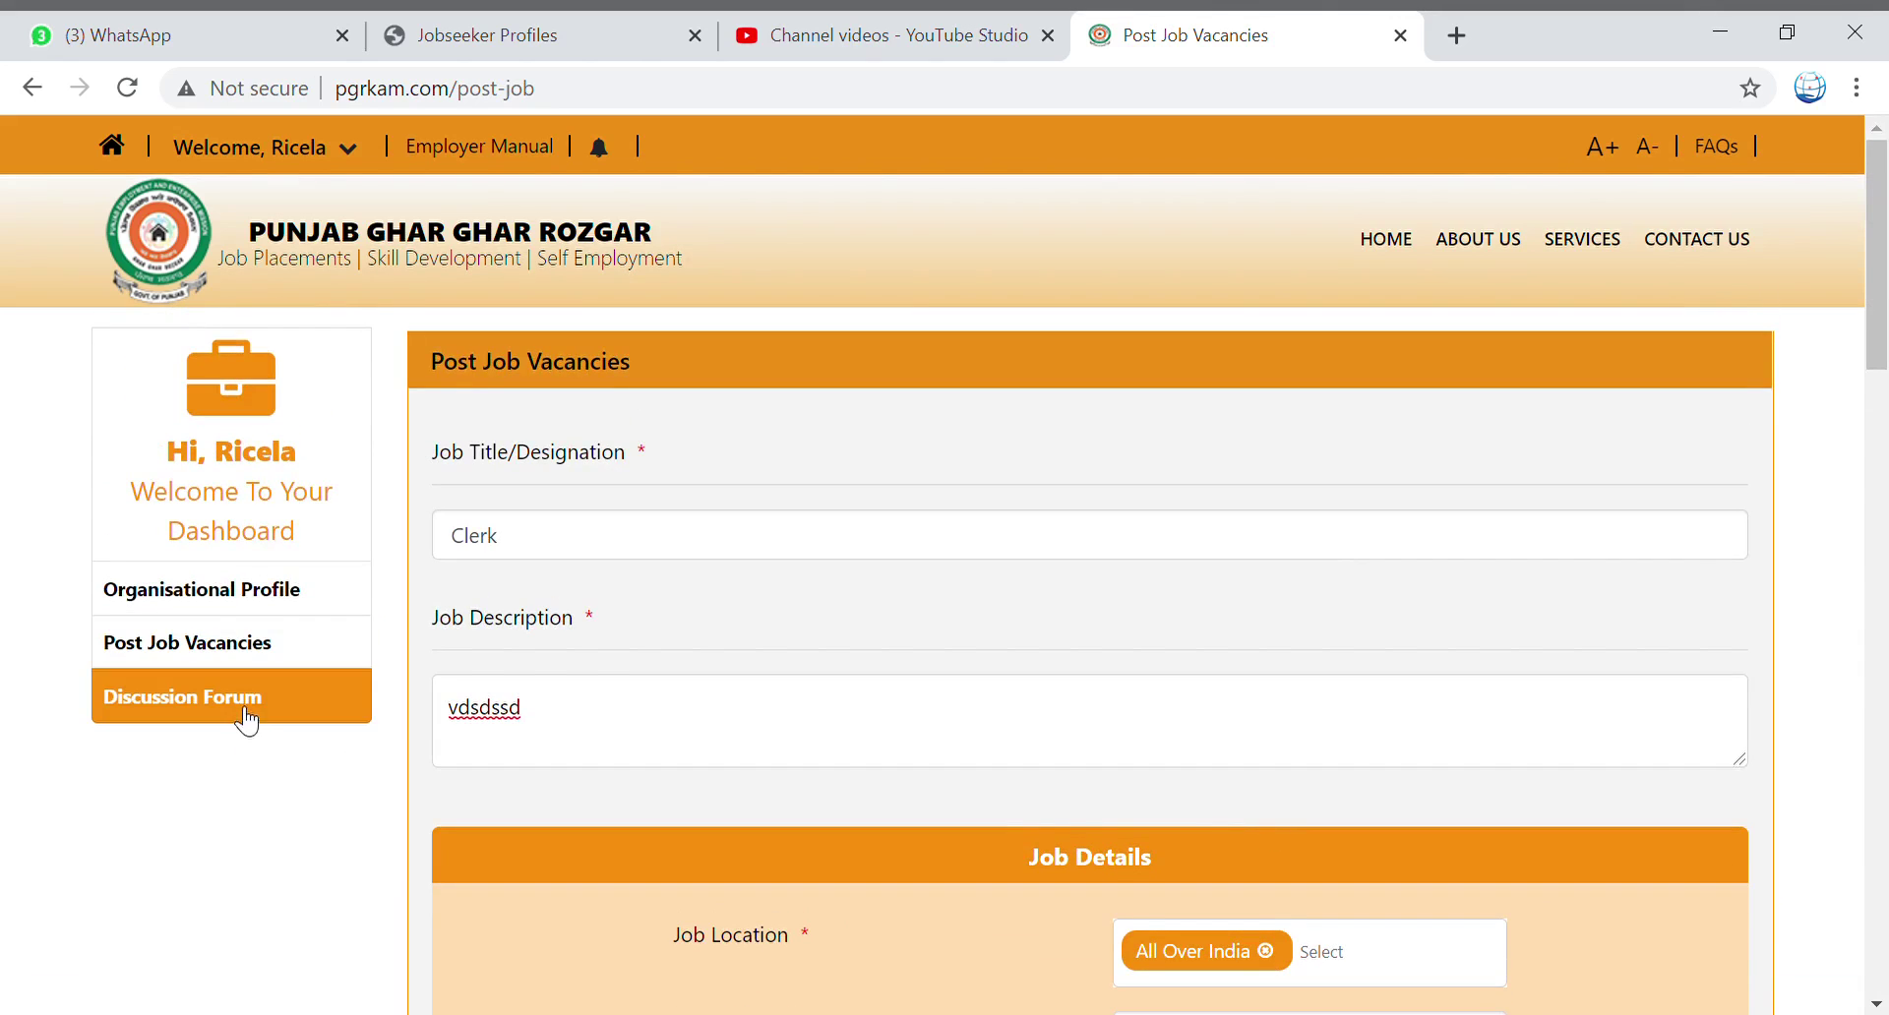
pyautogui.click(233, 717)
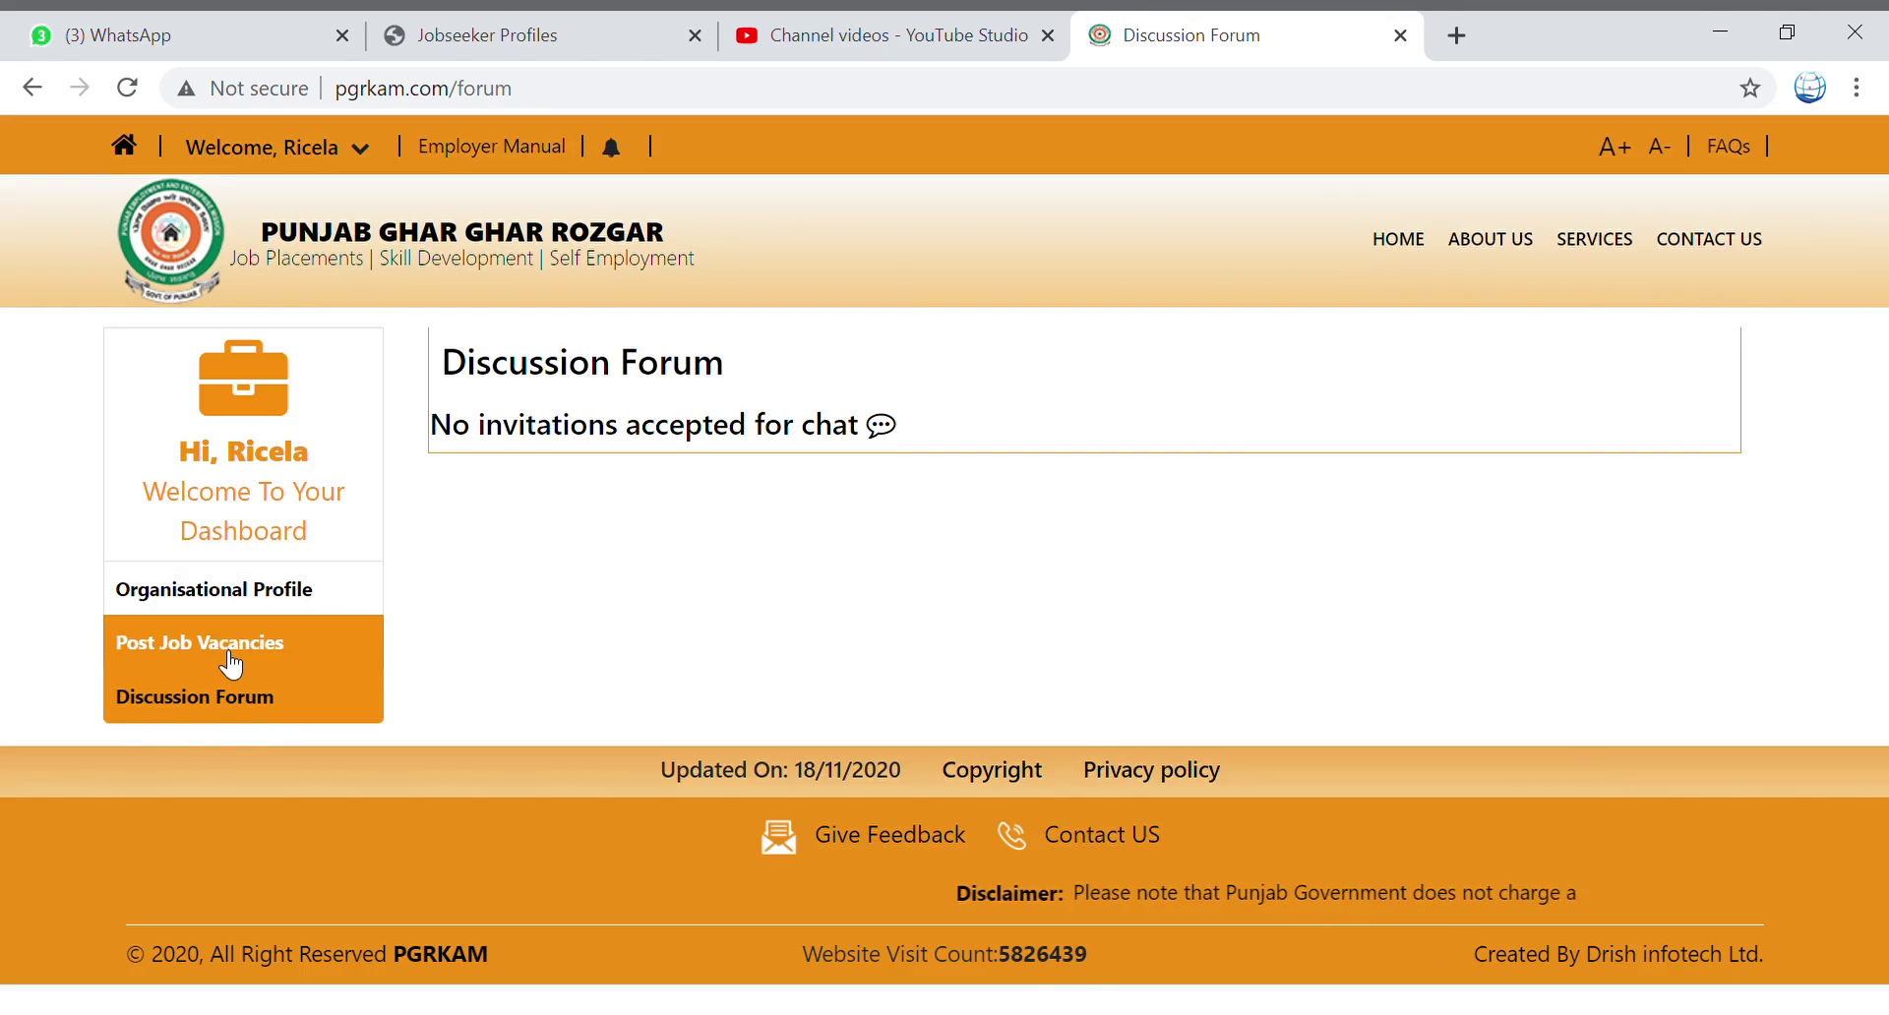
pyautogui.click(247, 666)
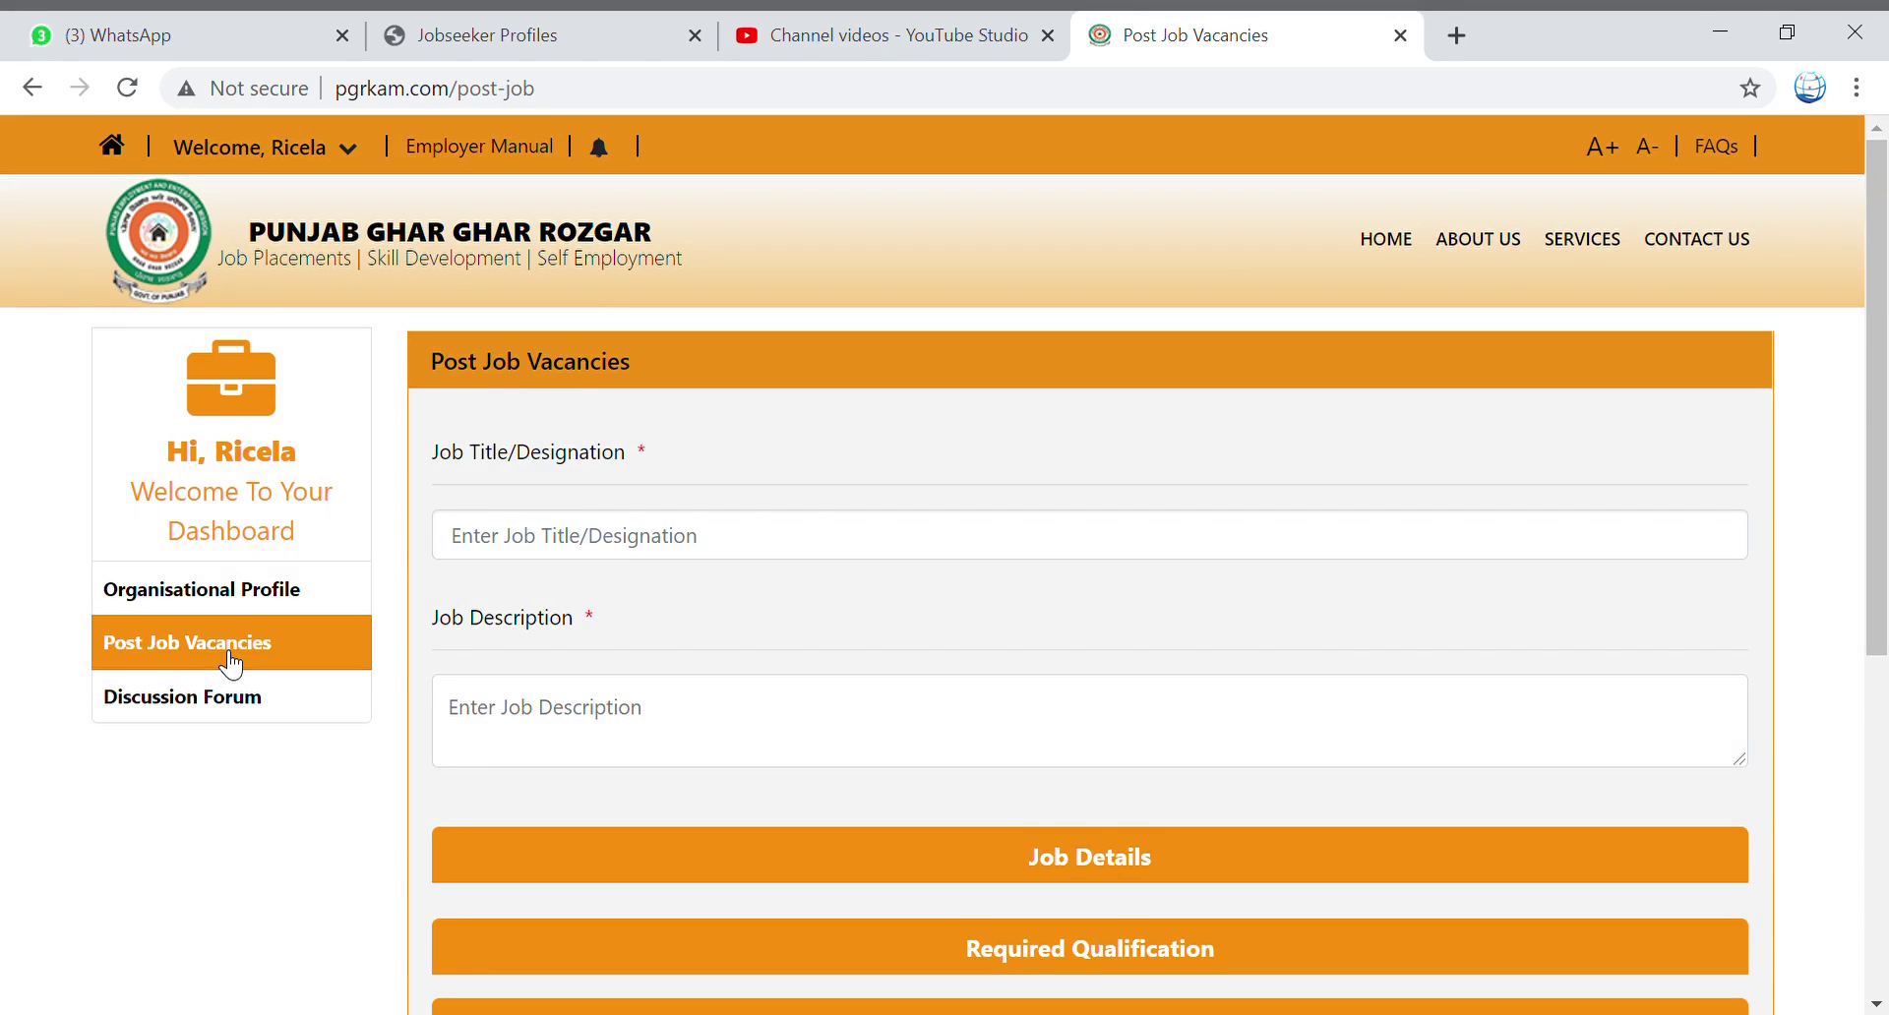
pyautogui.click(234, 617)
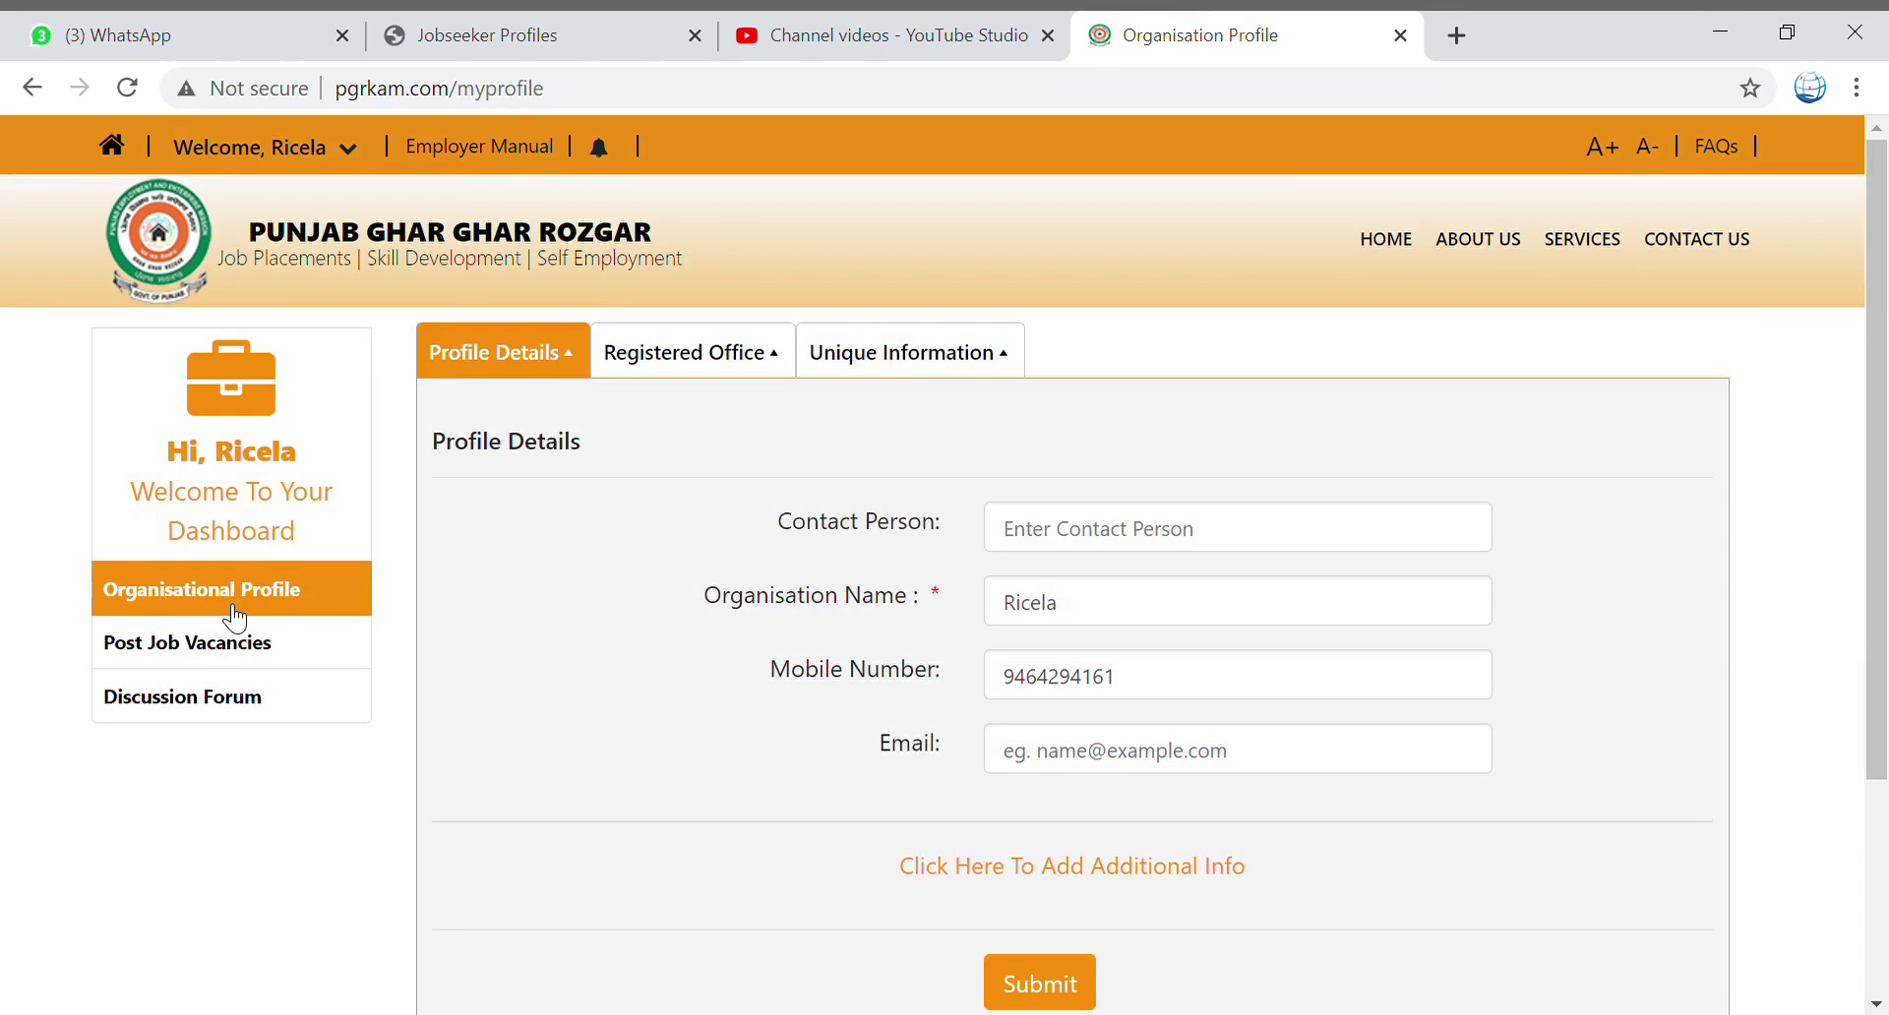